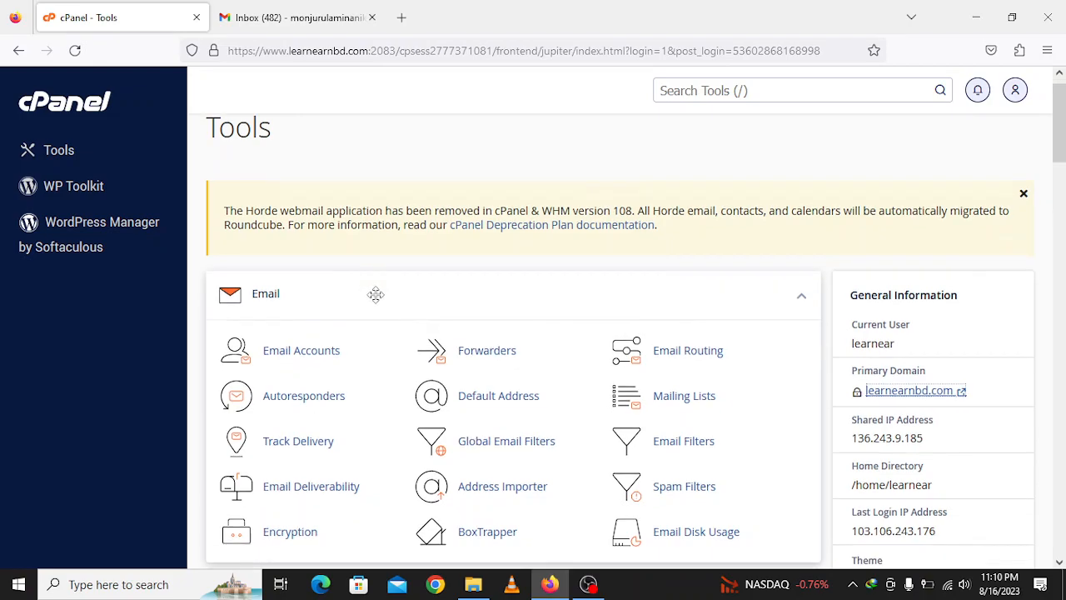
# - Return to the cPanel Tools page and open Email Accounts under the Email section
pyautogui.click(591, 585)
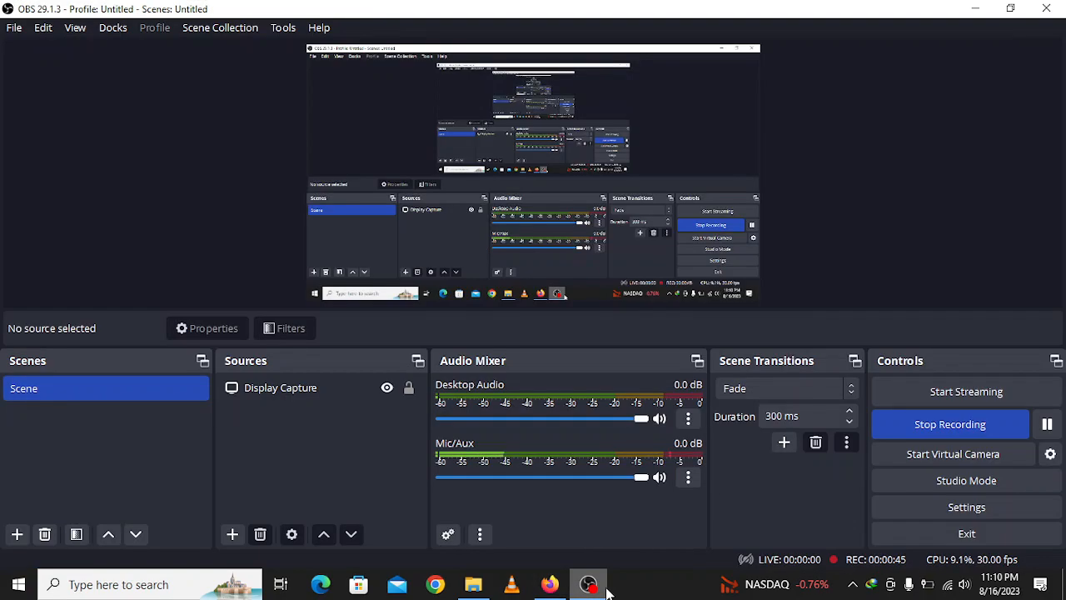
pyautogui.click(592, 585)
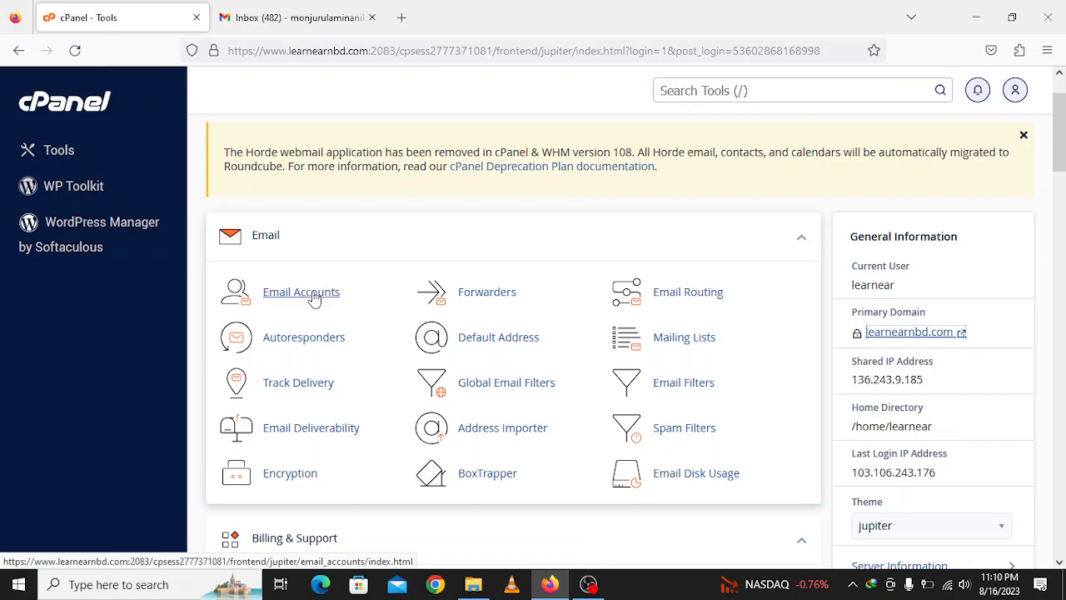
pyautogui.scroll(-10, 373, 291)
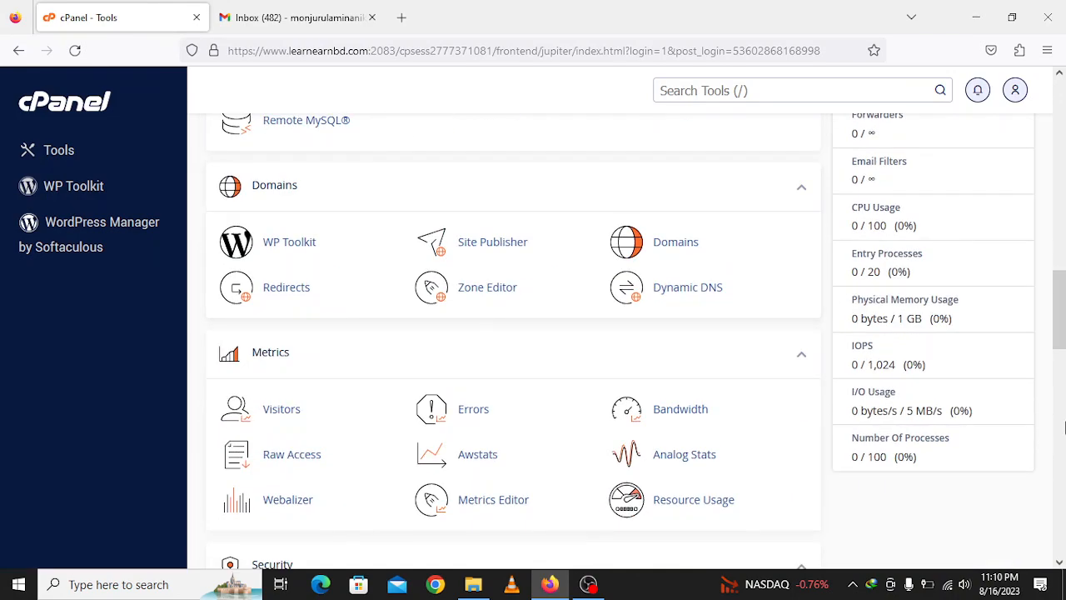
pyautogui.moveTo(1064, 323); pyautogui.dragTo(1056, 53)
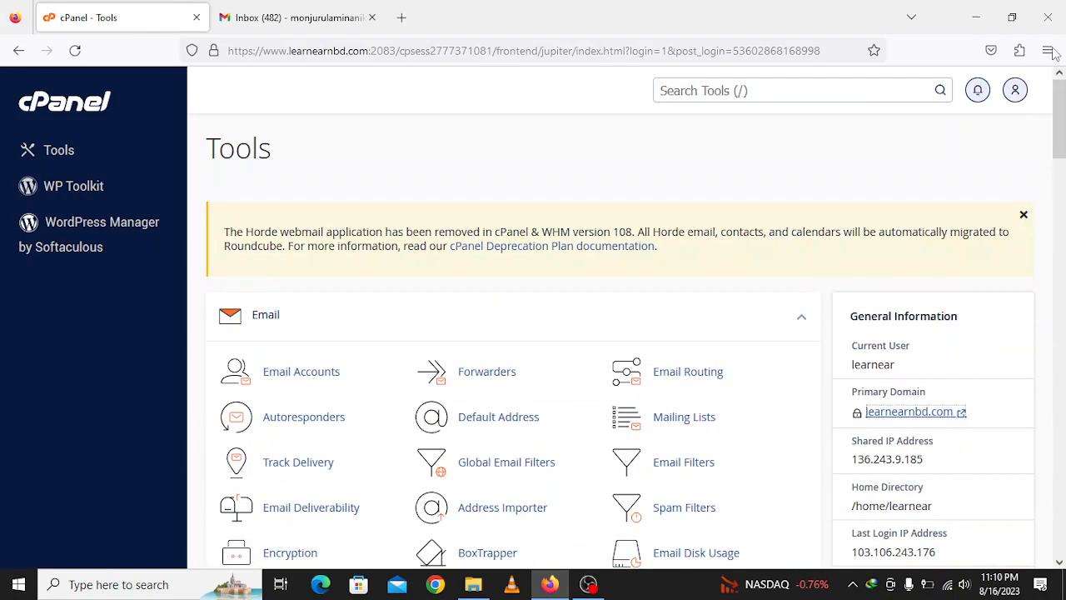
pyautogui.scroll(-2, 296, 379)
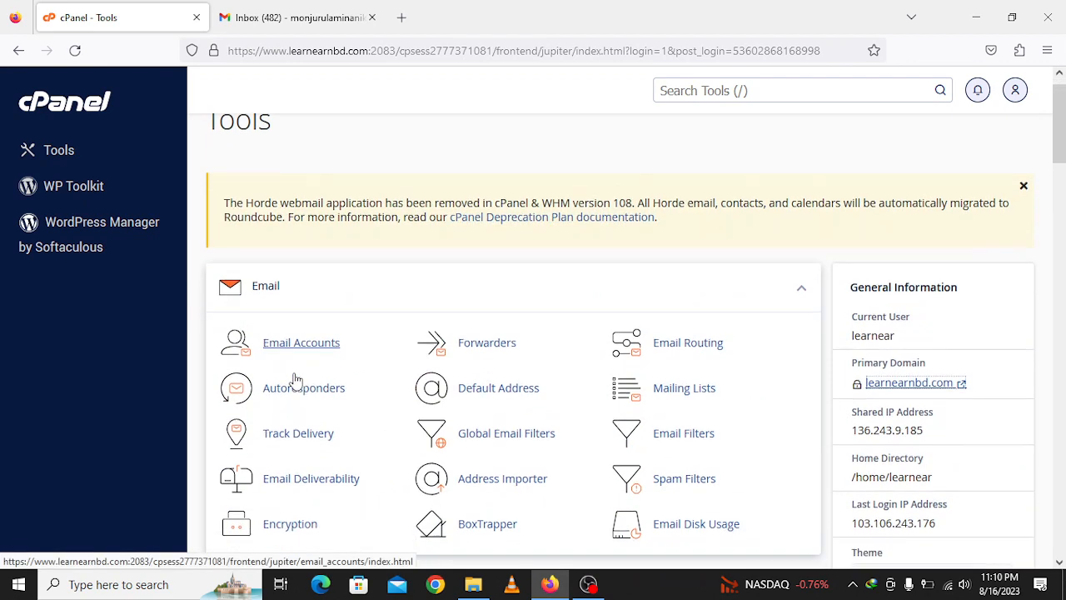
pyautogui.click(289, 300)
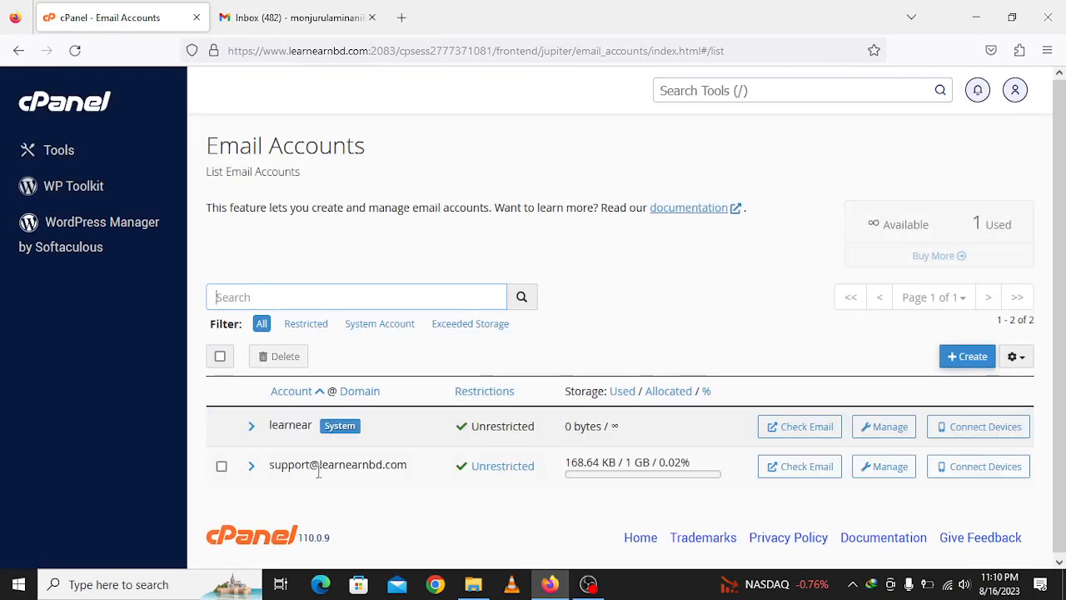
pyautogui.moveTo(273, 467); pyautogui.dragTo(419, 469)
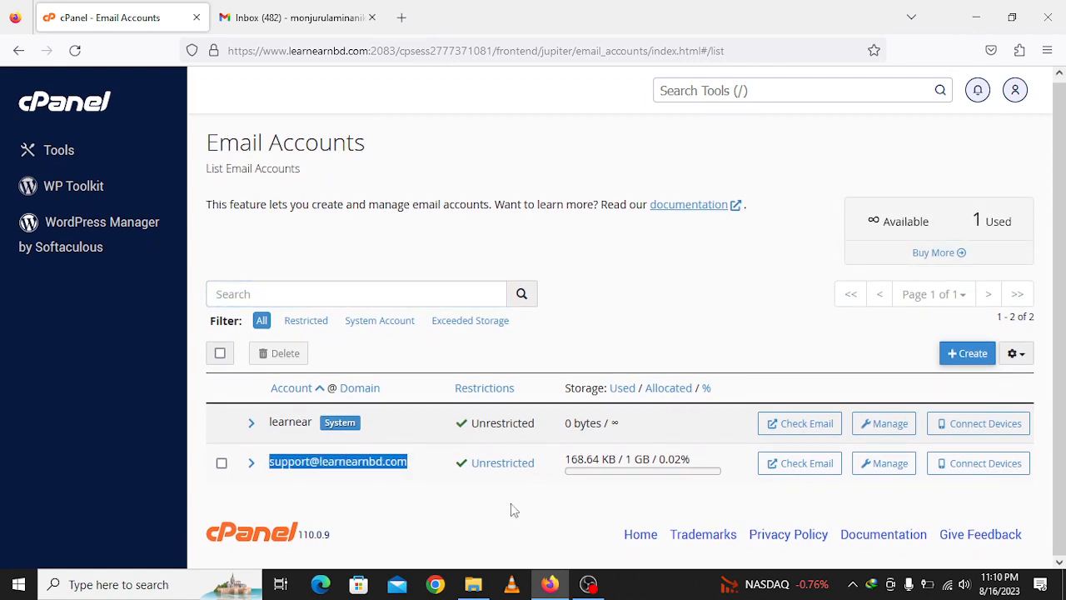
pyautogui.click(537, 525)
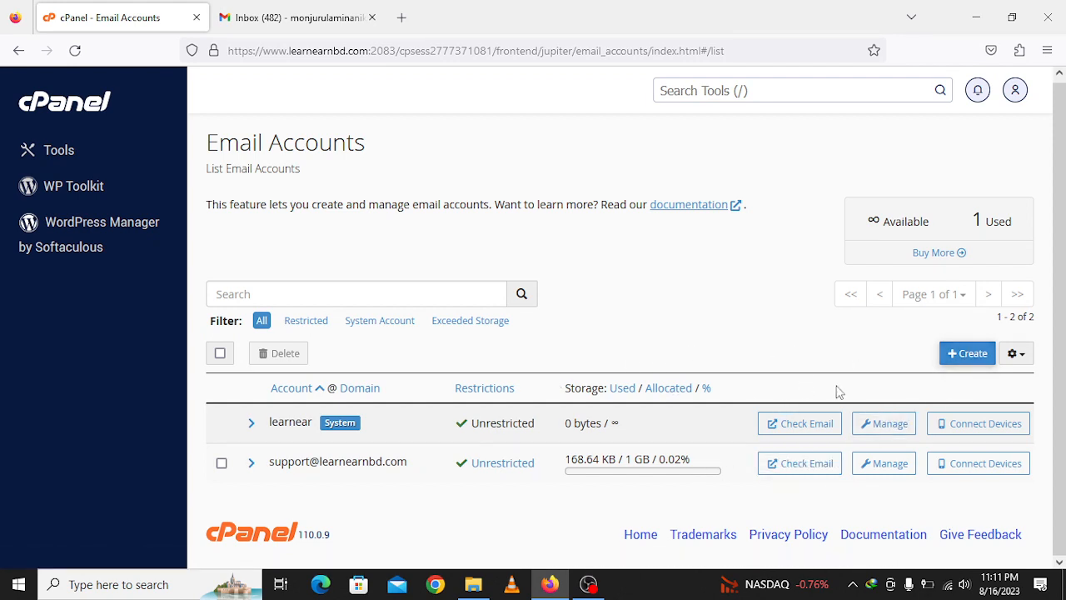
pyautogui.click(964, 354)
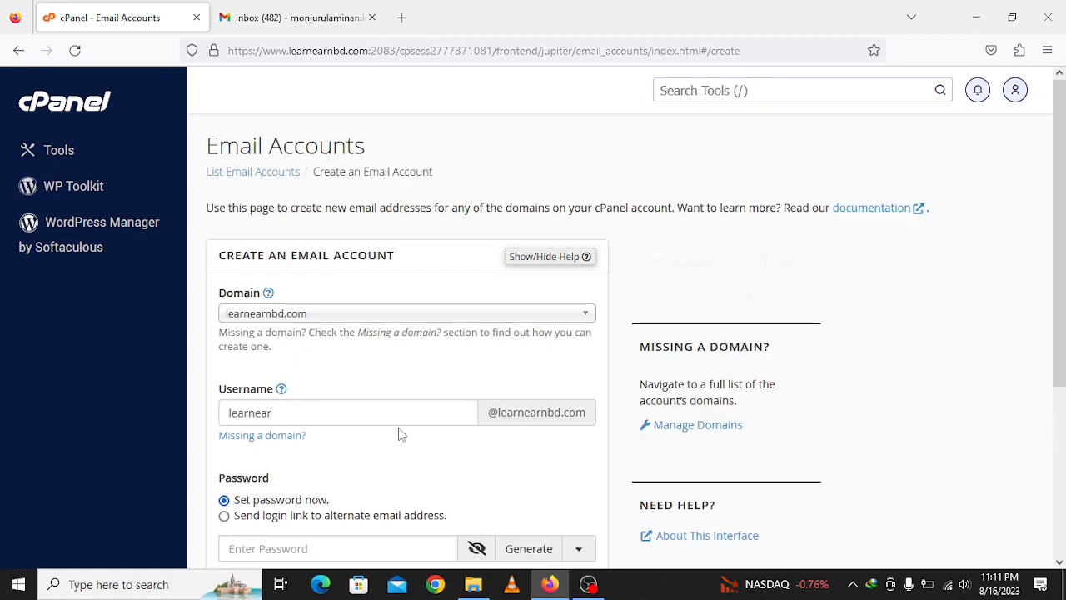
pyautogui.scroll(-1, 327, 256)
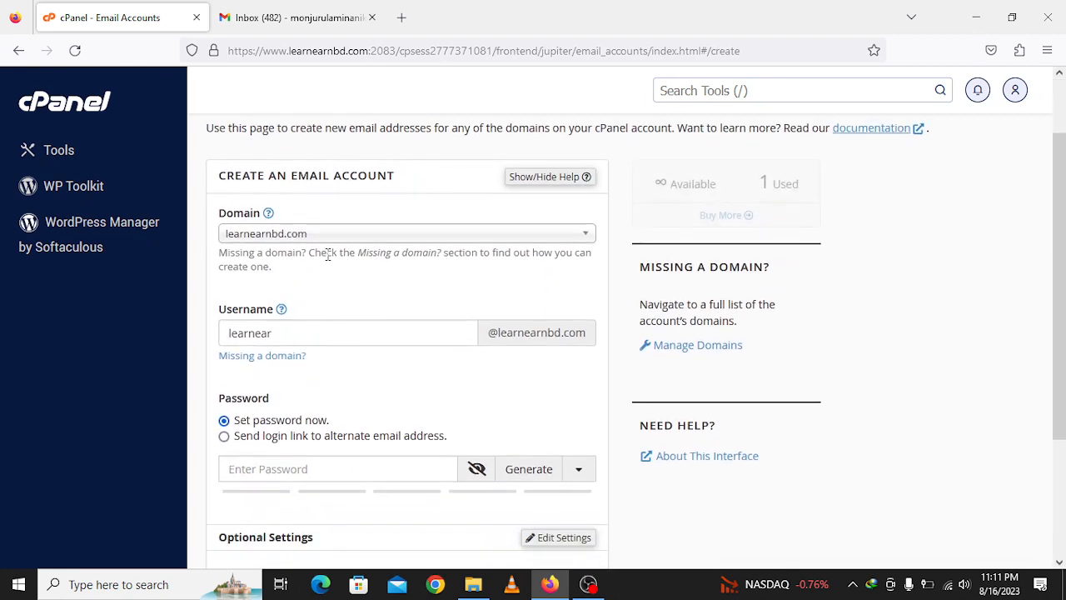
pyautogui.click(283, 235)
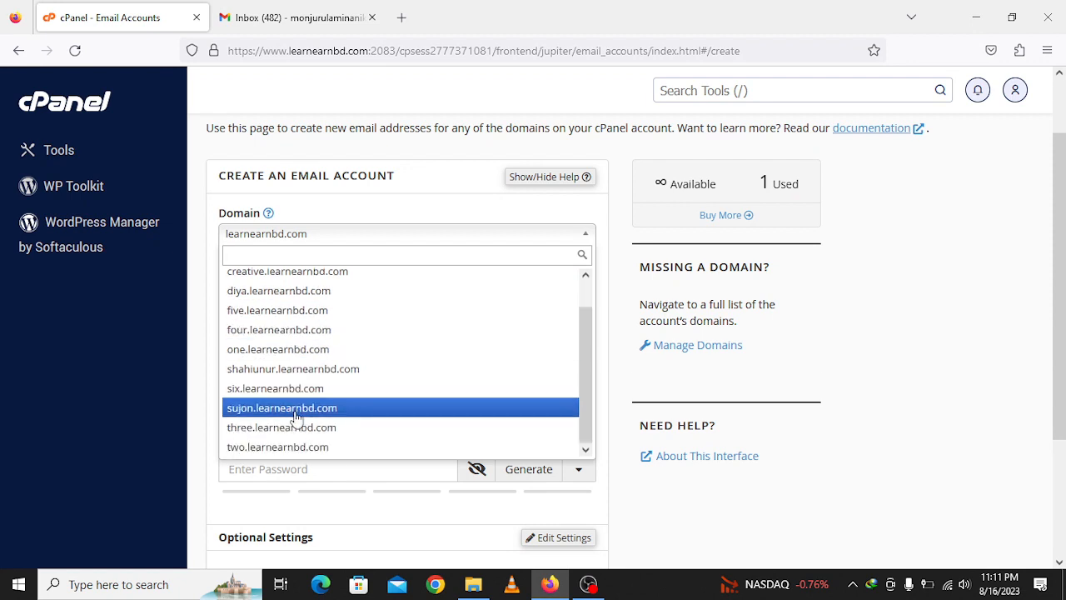
pyautogui.click(322, 283)
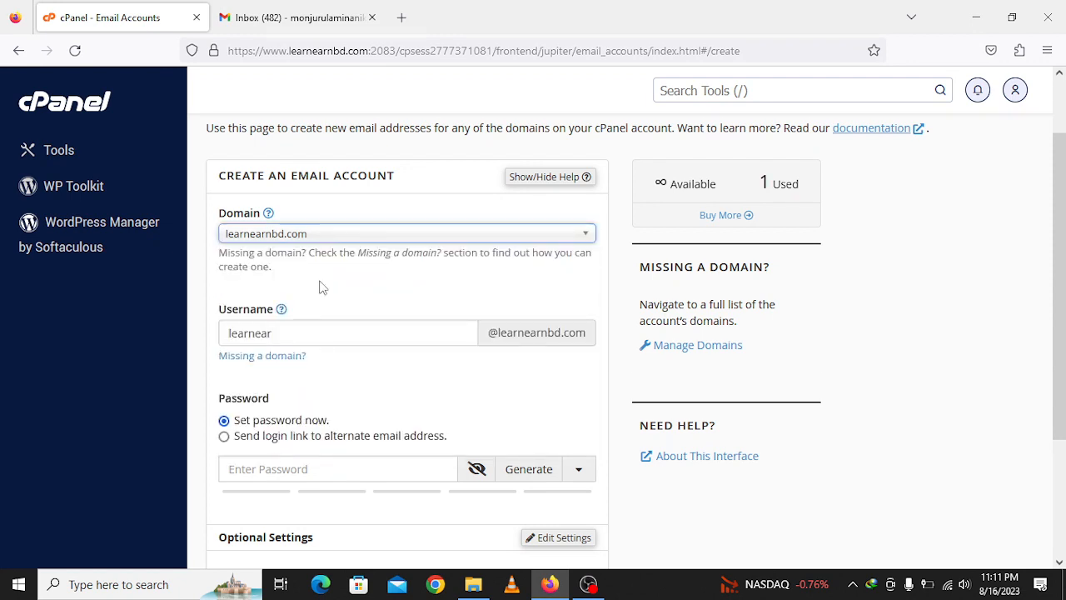
pyautogui.doubleClick(339, 335)
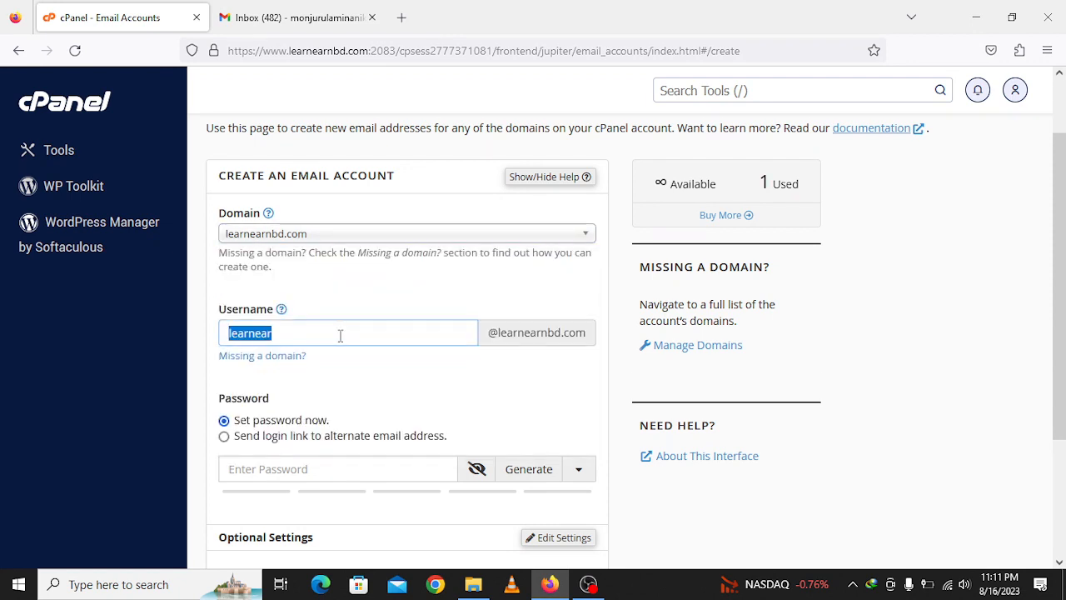
pyautogui.press('BackSpace')
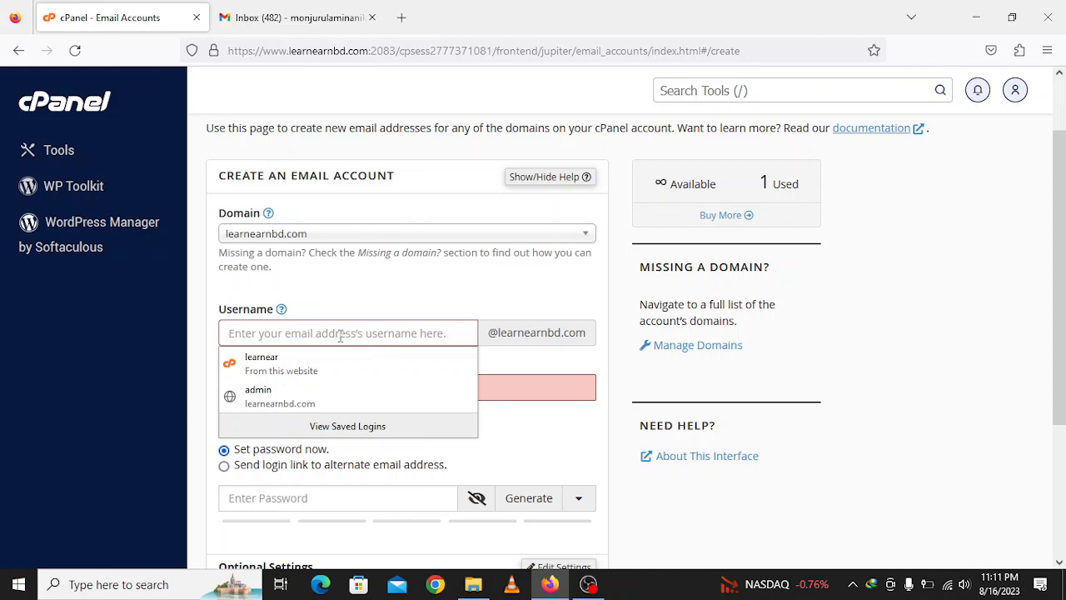
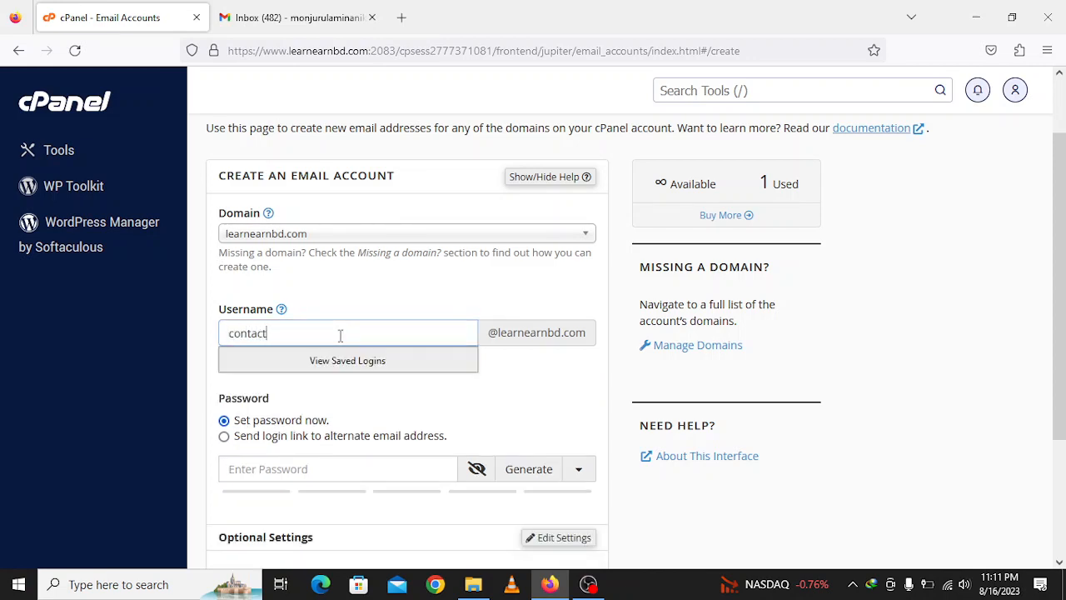
pyautogui.click(610, 421)
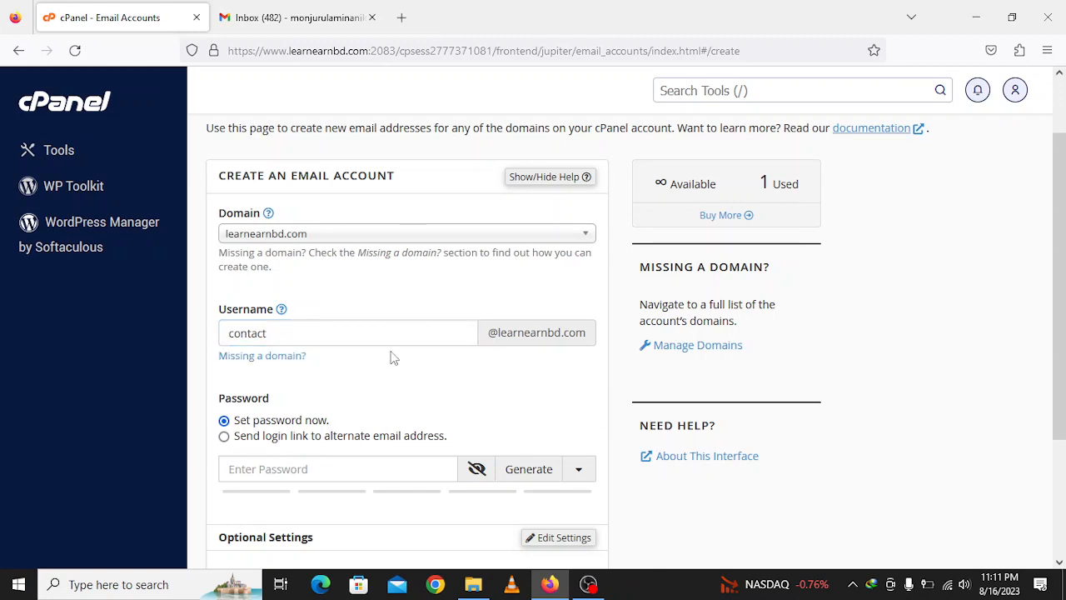
# - Enter a password rated 73, above the 65 required, and create the account
pyautogui.scroll(-2, 392, 353)
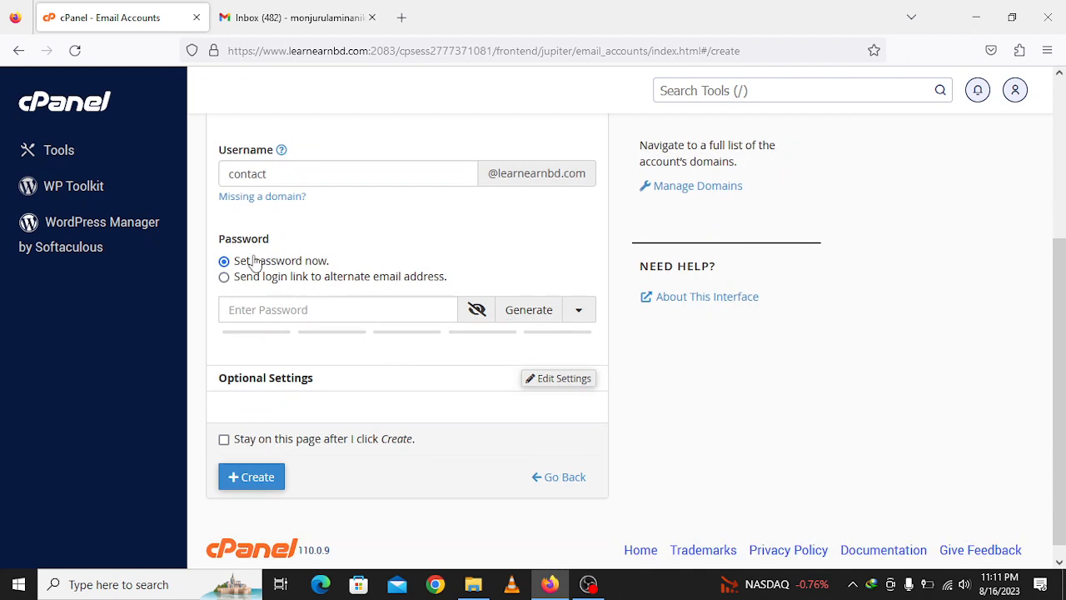
pyautogui.click(293, 312)
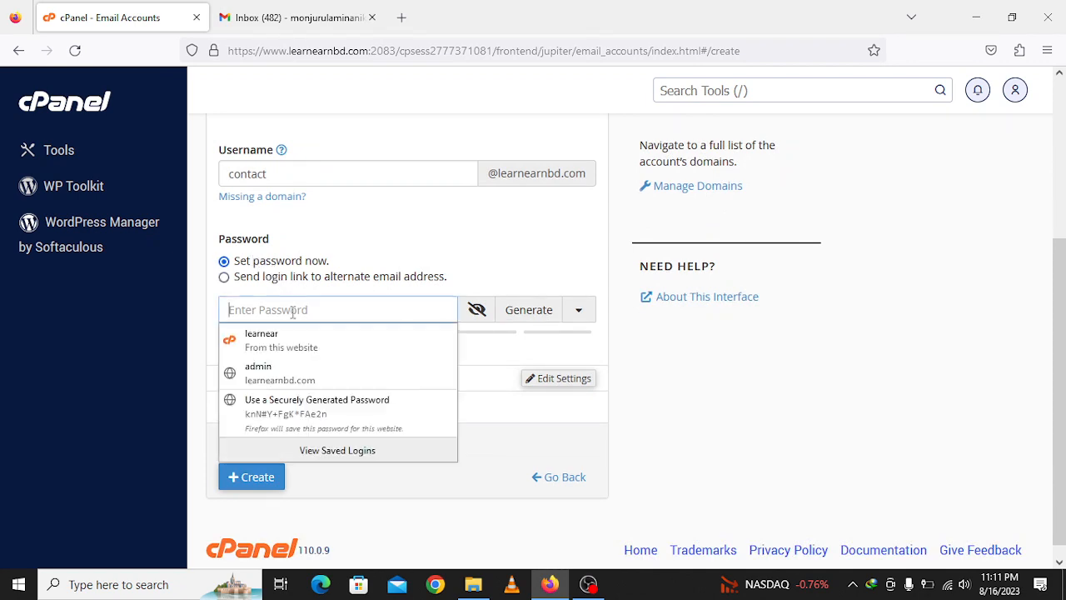
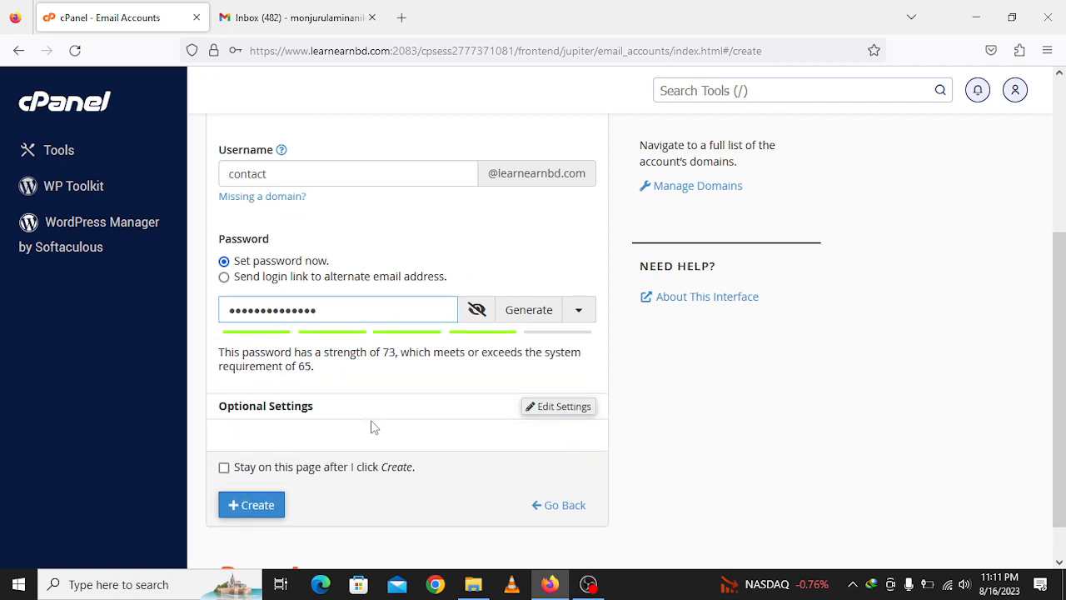
pyautogui.scroll(-1, 447, 392)
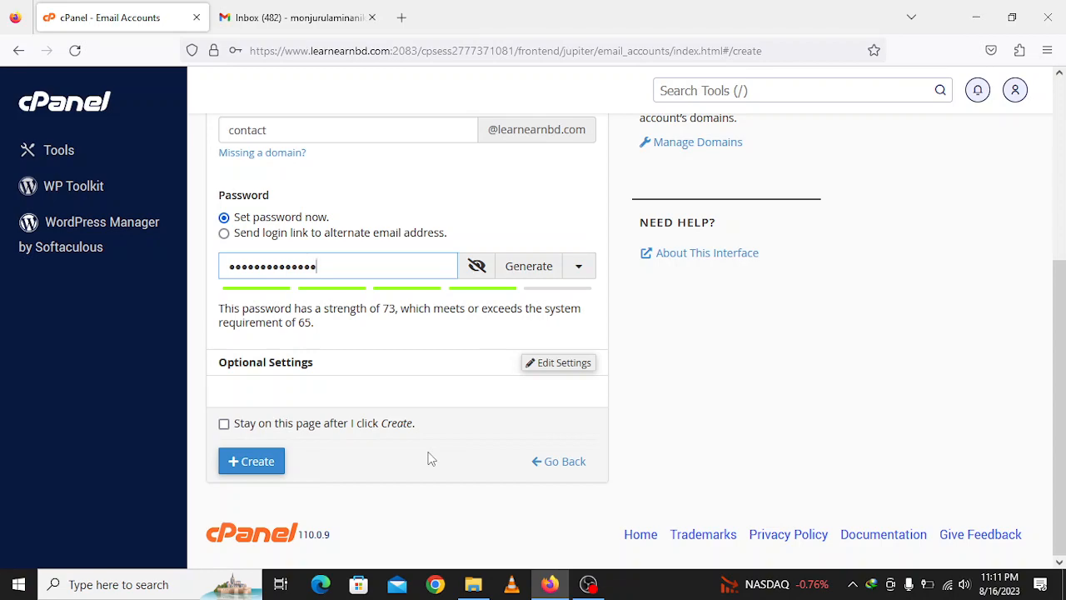
pyautogui.scroll(2, 431, 457)
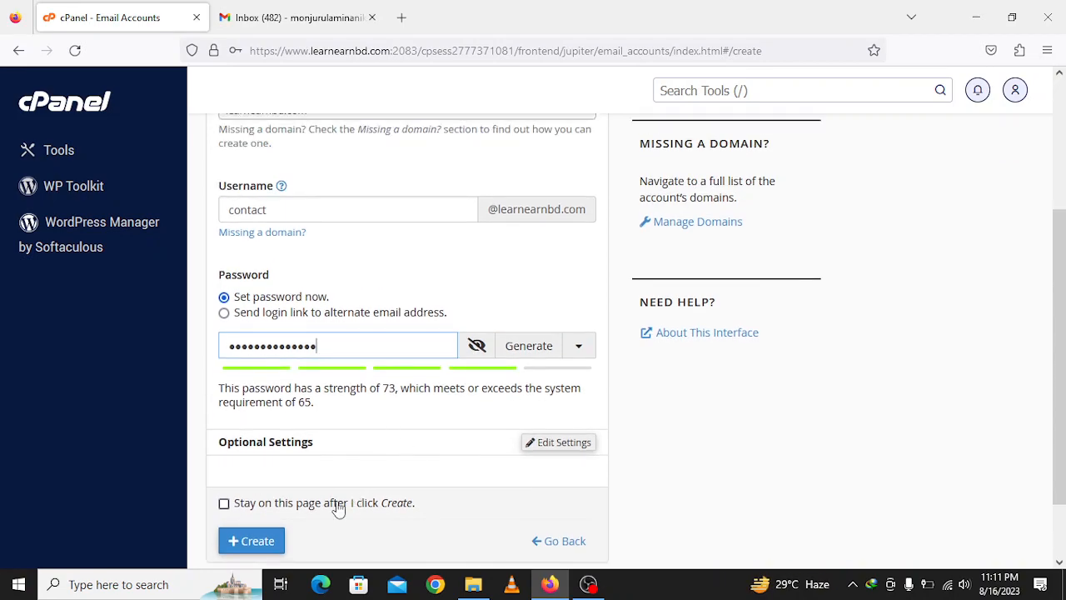
pyautogui.scroll(-2, 336, 469)
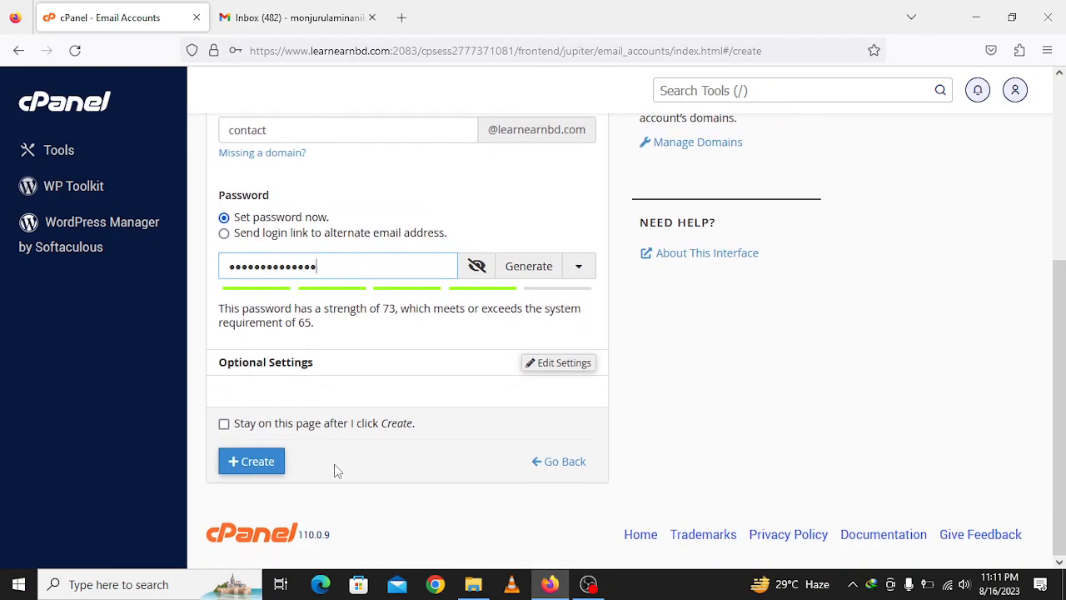
pyautogui.click(271, 457)
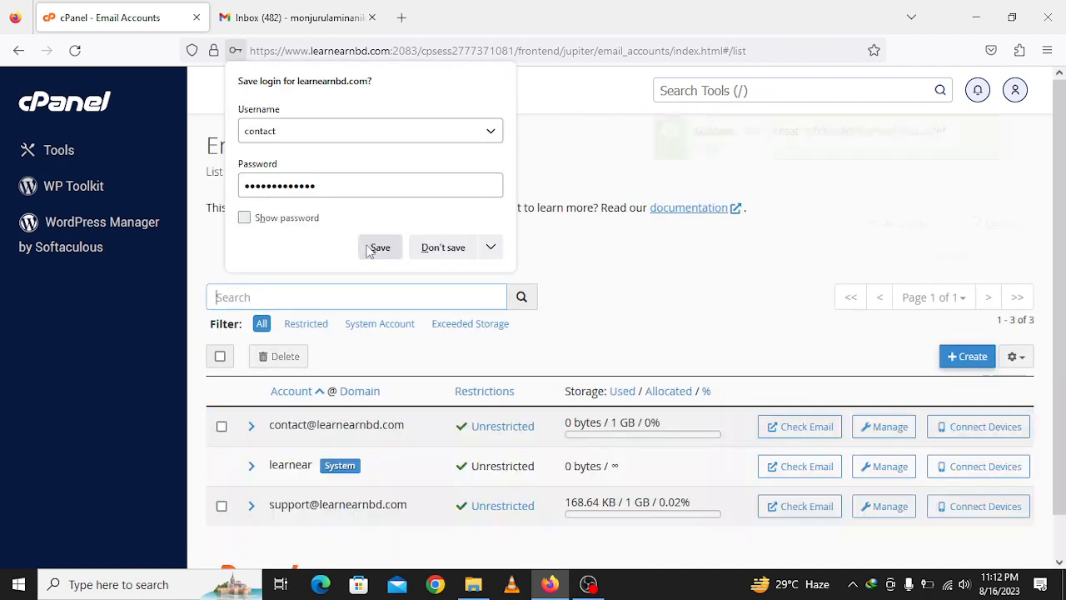
pyautogui.click(768, 288)
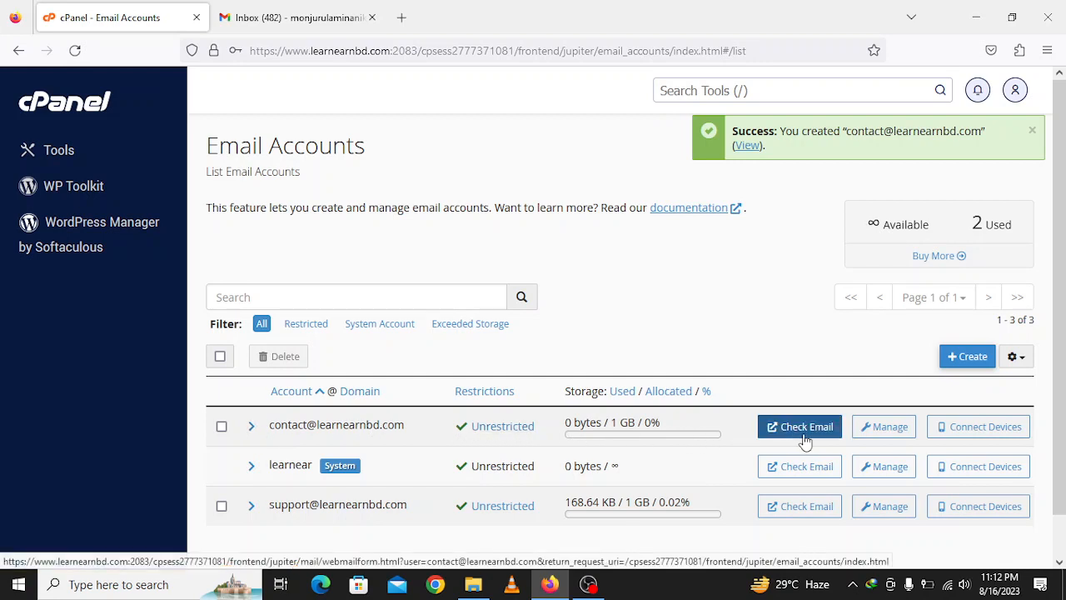
pyautogui.click(881, 426)
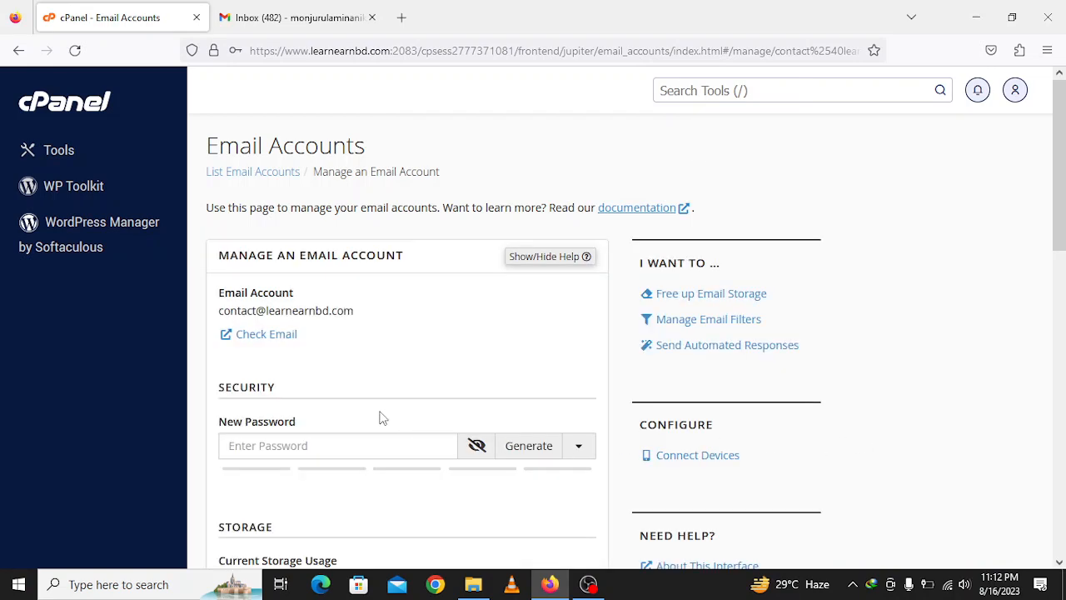
pyautogui.scroll(-2, 383, 417)
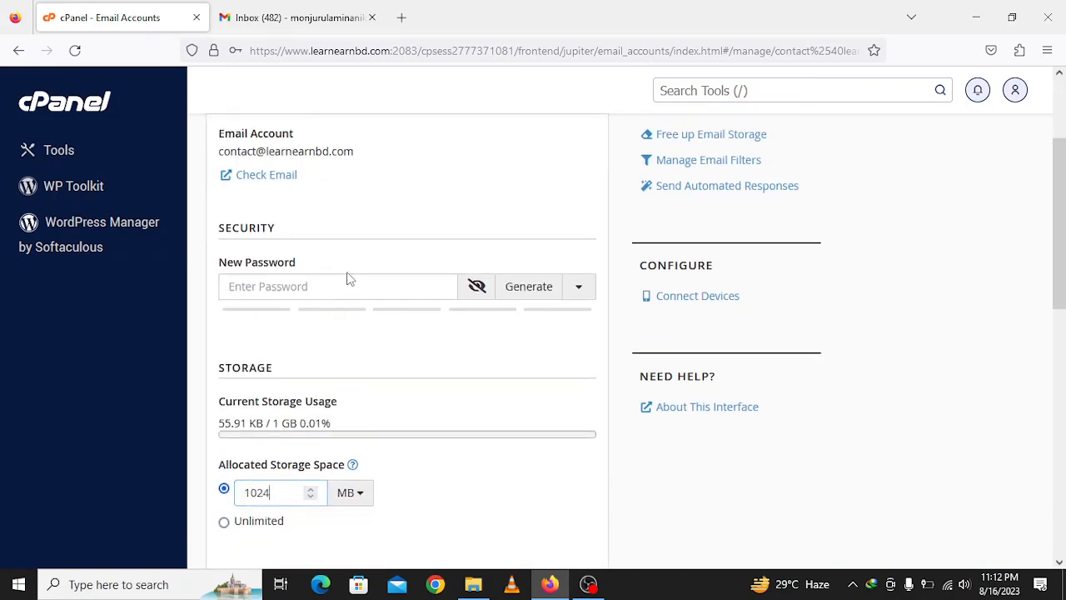
pyautogui.scroll(-2, 317, 374)
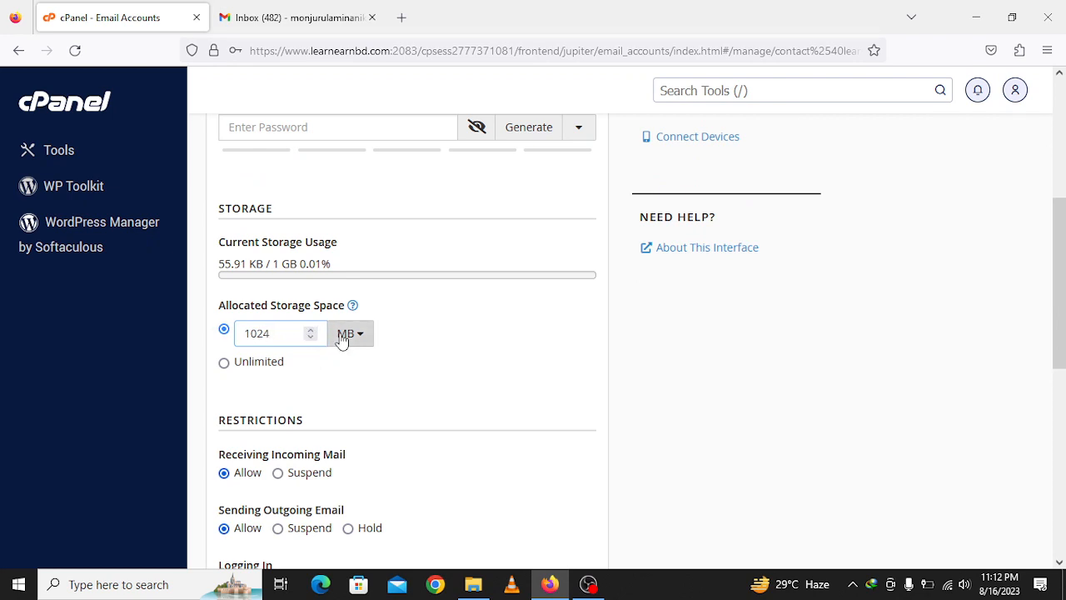
pyautogui.click(343, 337)
pyautogui.click(341, 337)
# - Review the 1024 MB account settings, then go back to the Email Accounts list
pyautogui.scroll(-2, 296, 447)
pyautogui.scroll(-4, 295, 447)
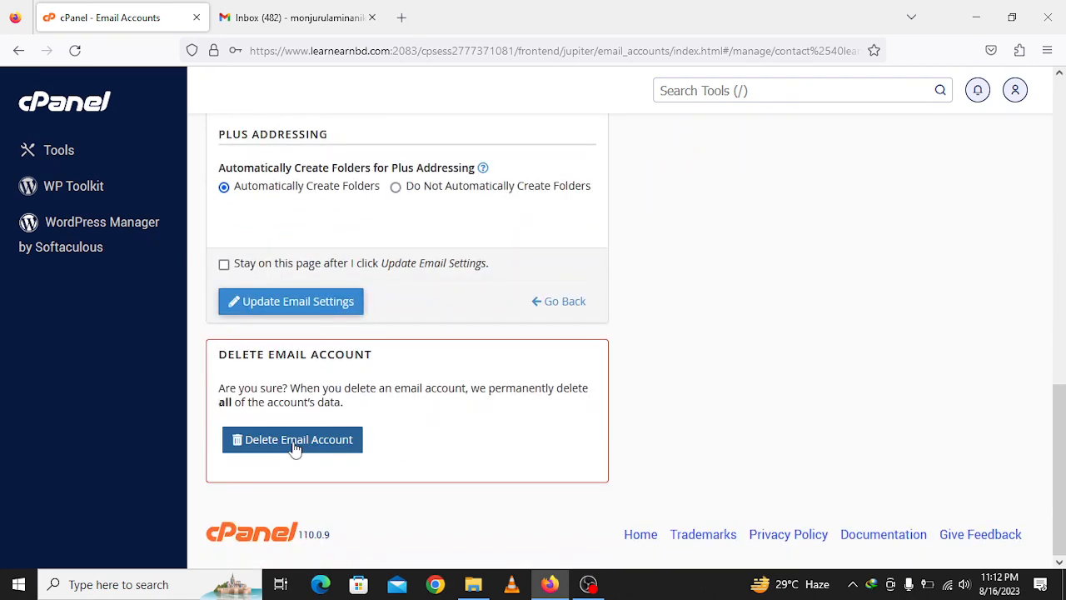
pyautogui.scroll(5, 309, 504)
pyautogui.scroll(5, 308, 499)
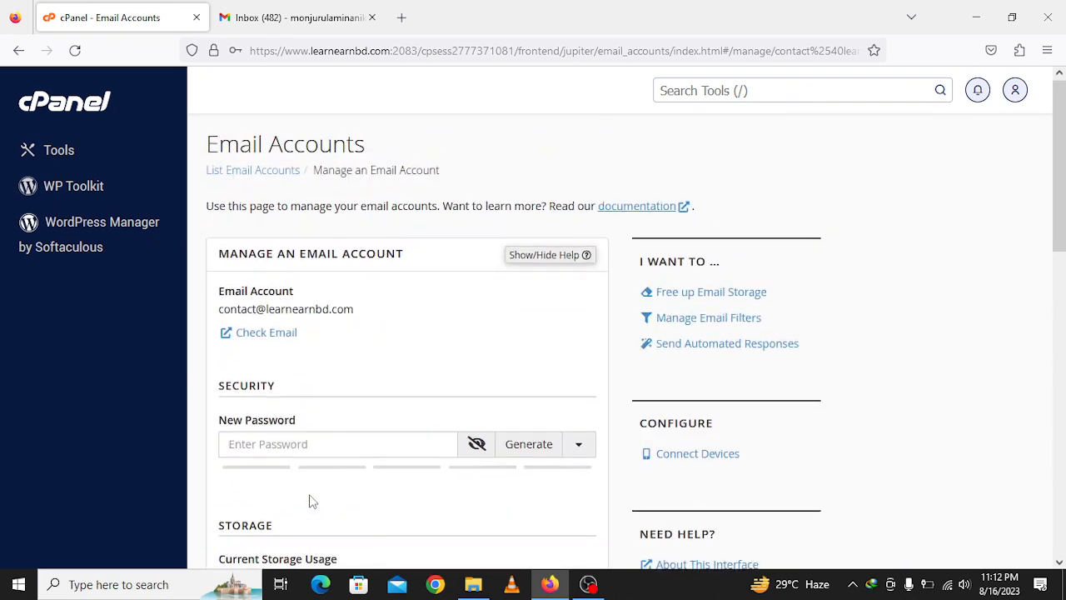
pyautogui.scroll(-10, 309, 501)
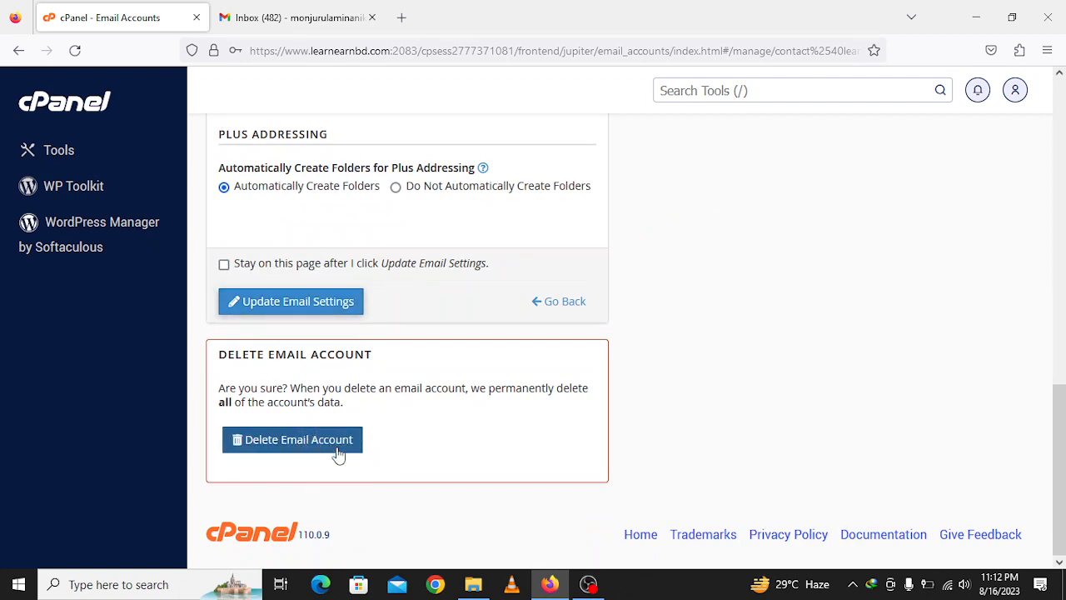
pyautogui.click(15, 50)
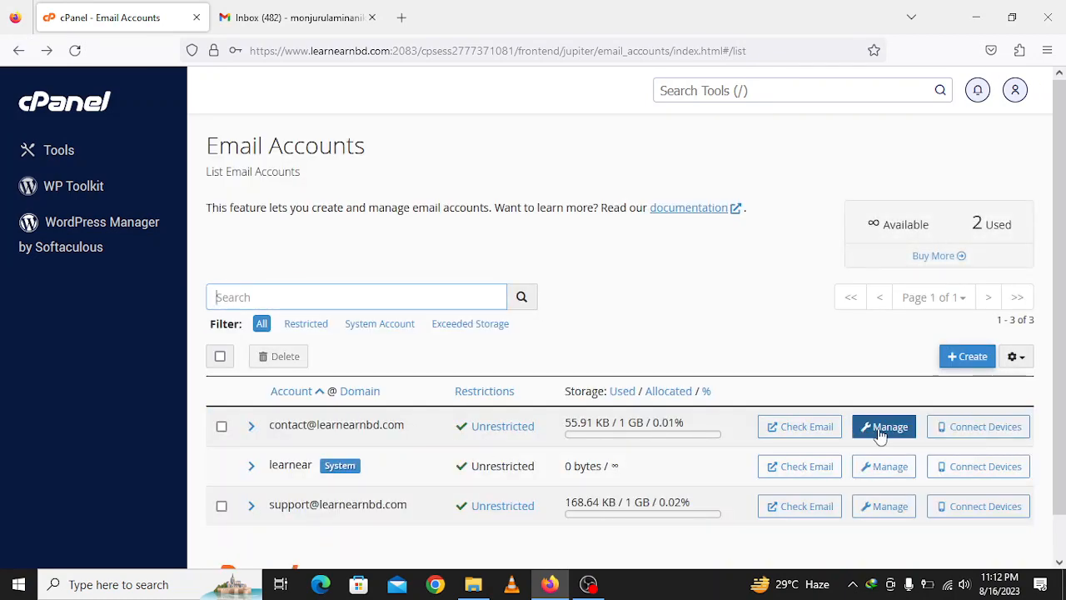
pyautogui.click(827, 429)
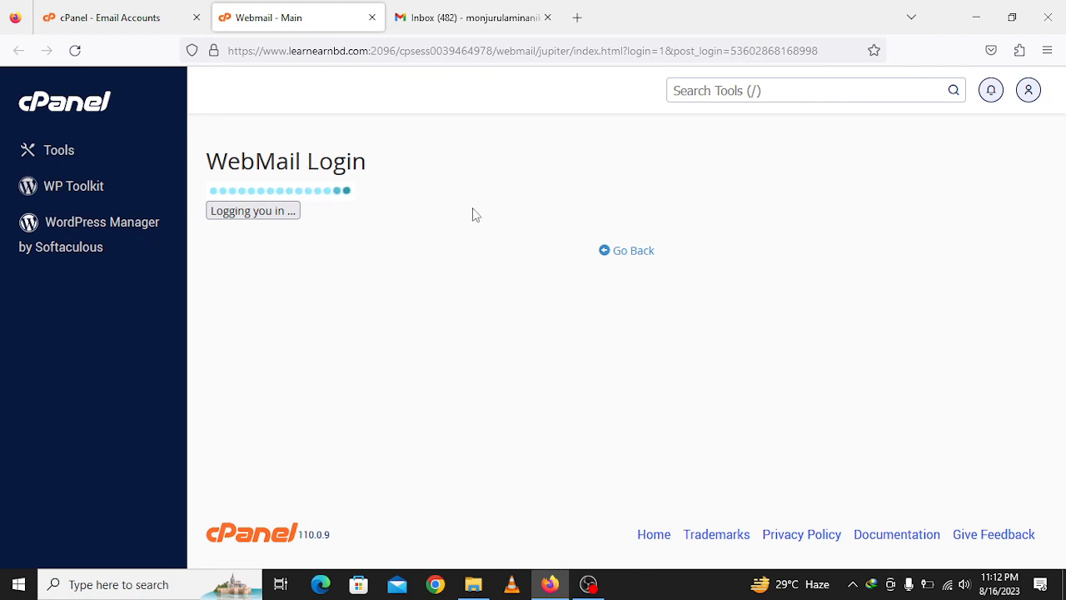
pyautogui.click(176, 8)
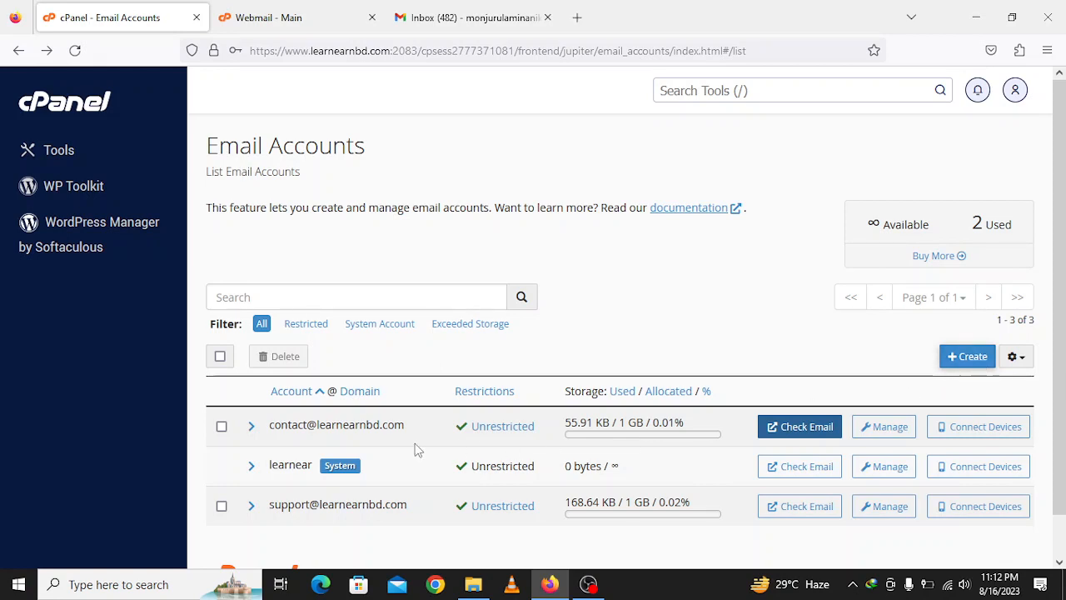
pyautogui.moveTo(270, 430); pyautogui.dragTo(410, 428)
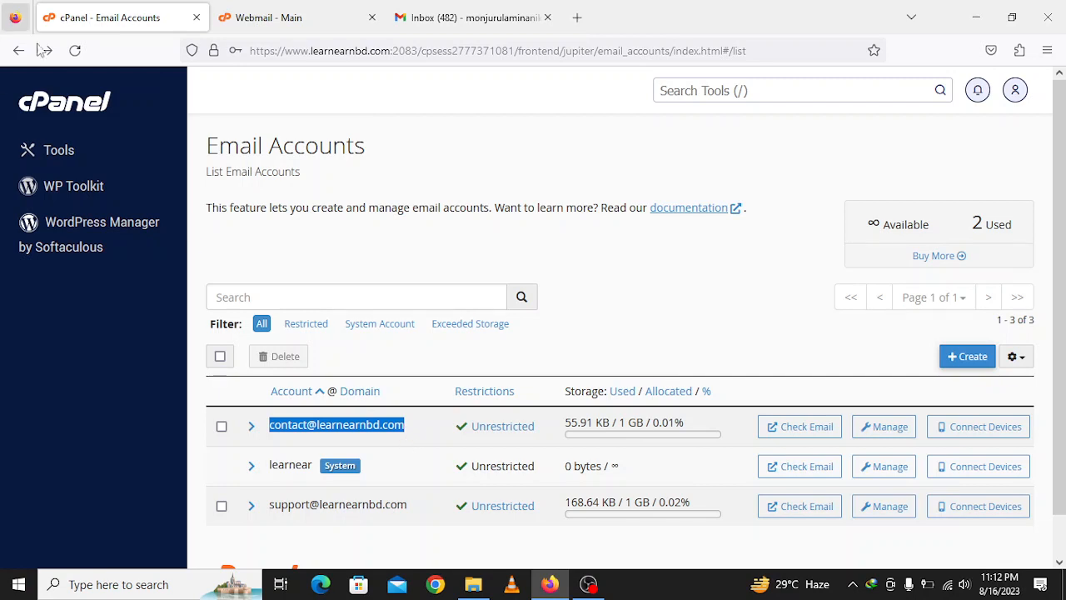
pyautogui.click(75, 109)
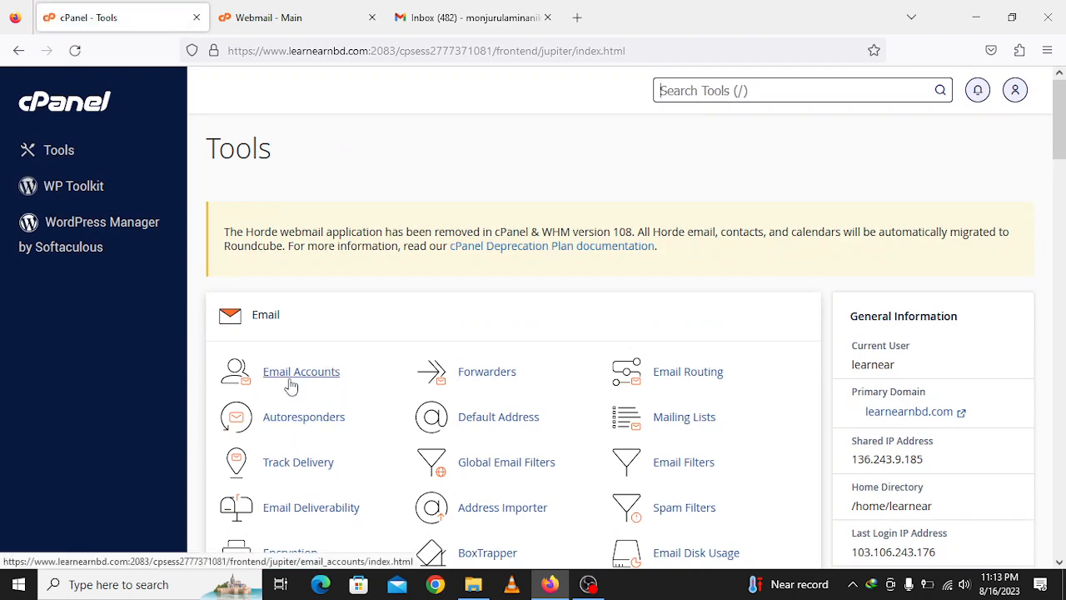
pyautogui.click(291, 383)
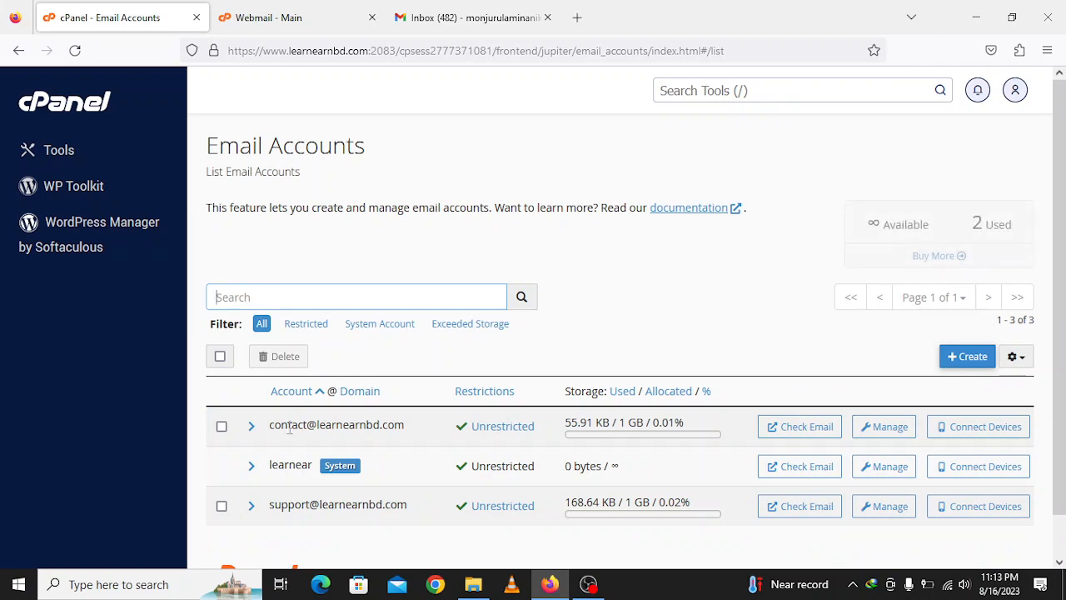
pyautogui.moveTo(272, 425); pyautogui.dragTo(408, 427)
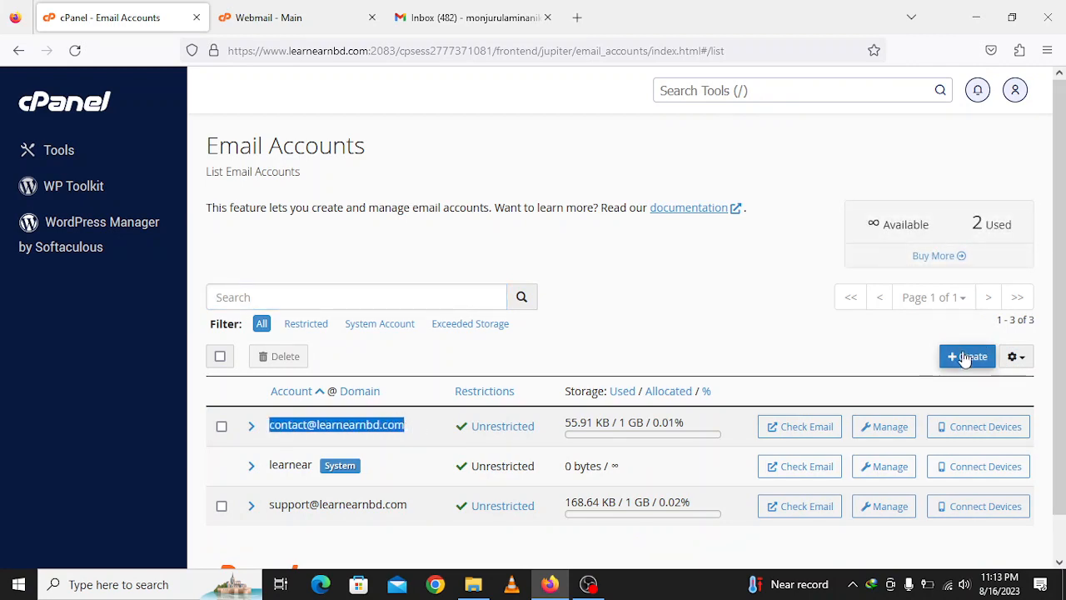
# - Close the duplicate Webmail tab and tick 'Open my inbox when I log in' on Webmail - Main
pyautogui.click(821, 437)
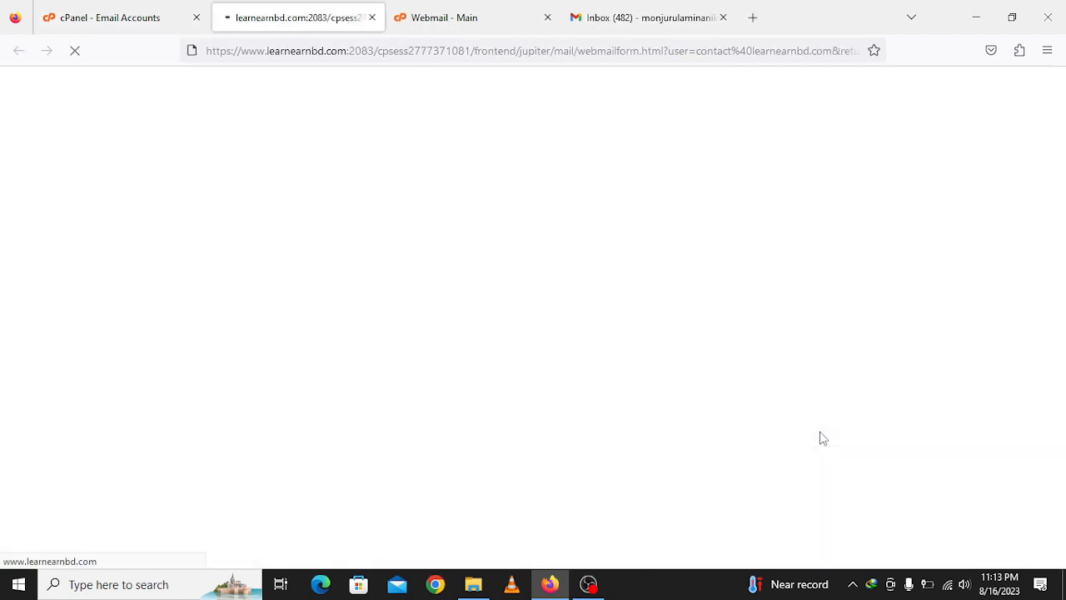
pyautogui.click(550, 8)
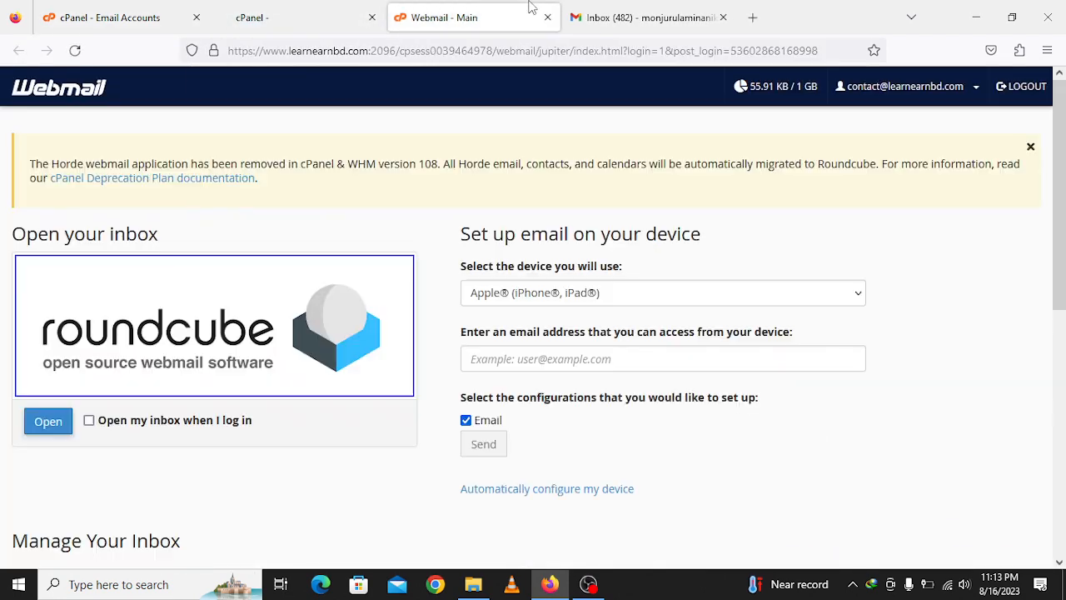
pyautogui.click(547, 18)
pyautogui.click(293, 8)
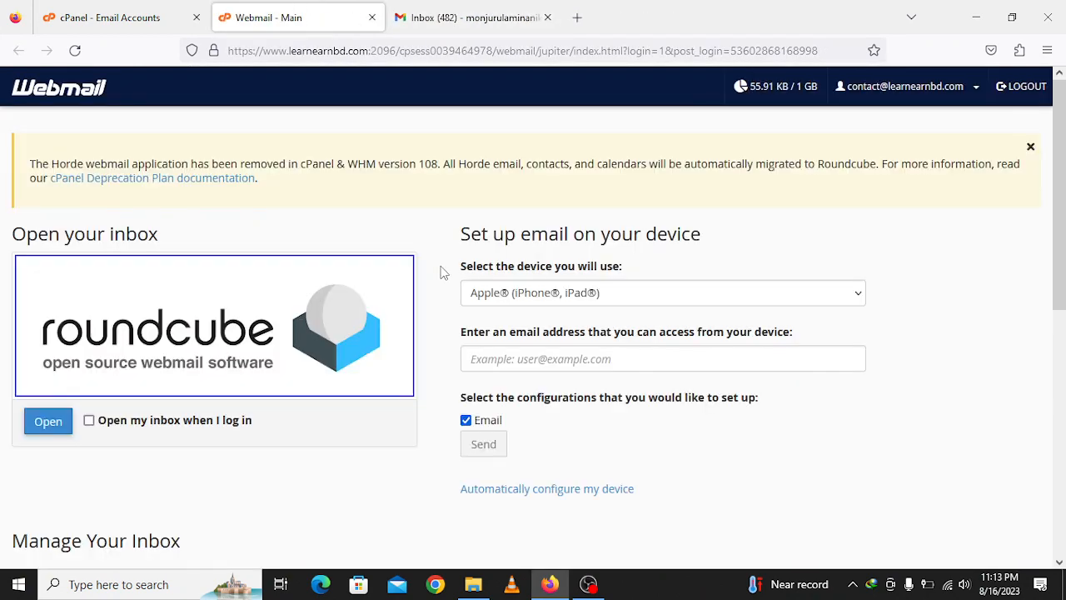
pyautogui.scroll(-1, 212, 329)
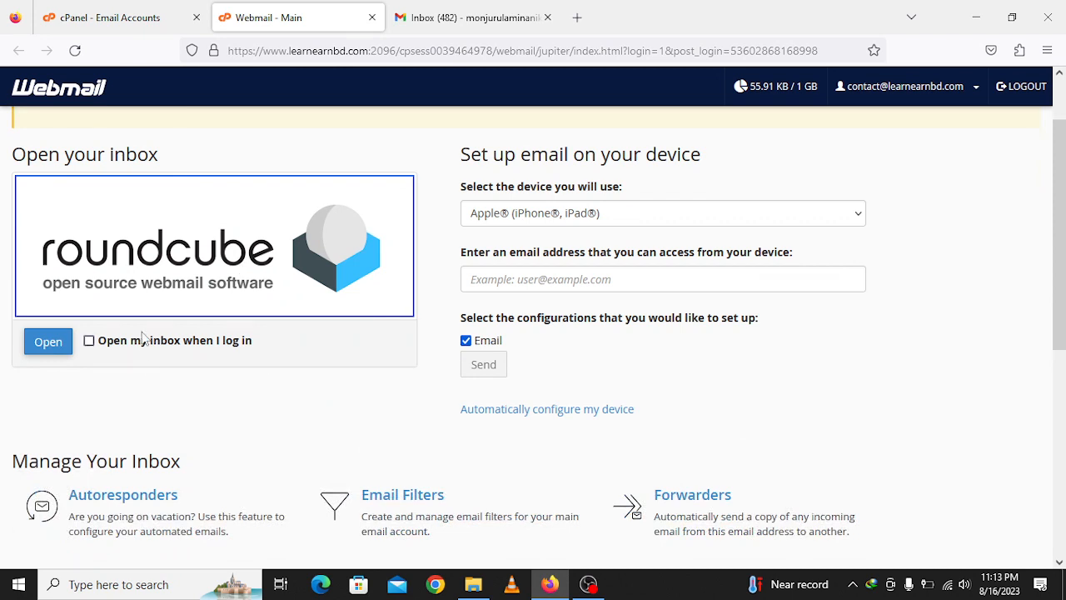
pyautogui.click(89, 342)
# - Read the Client configuration settings email in Roundcube, locating mail.learnearnbd.com SMTP port 465
pyautogui.click(57, 343)
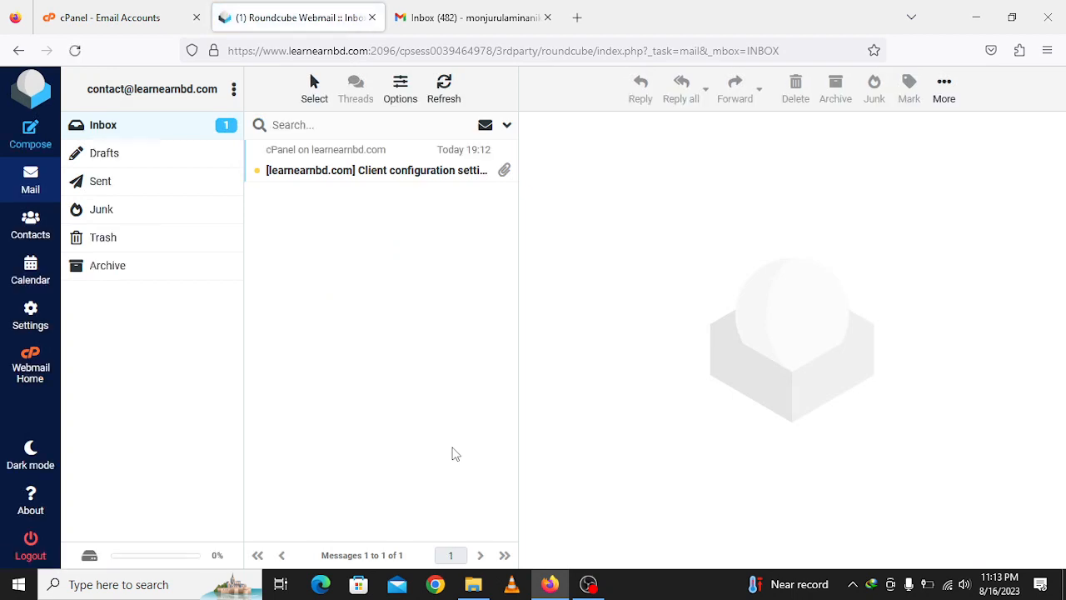
pyautogui.click(405, 171)
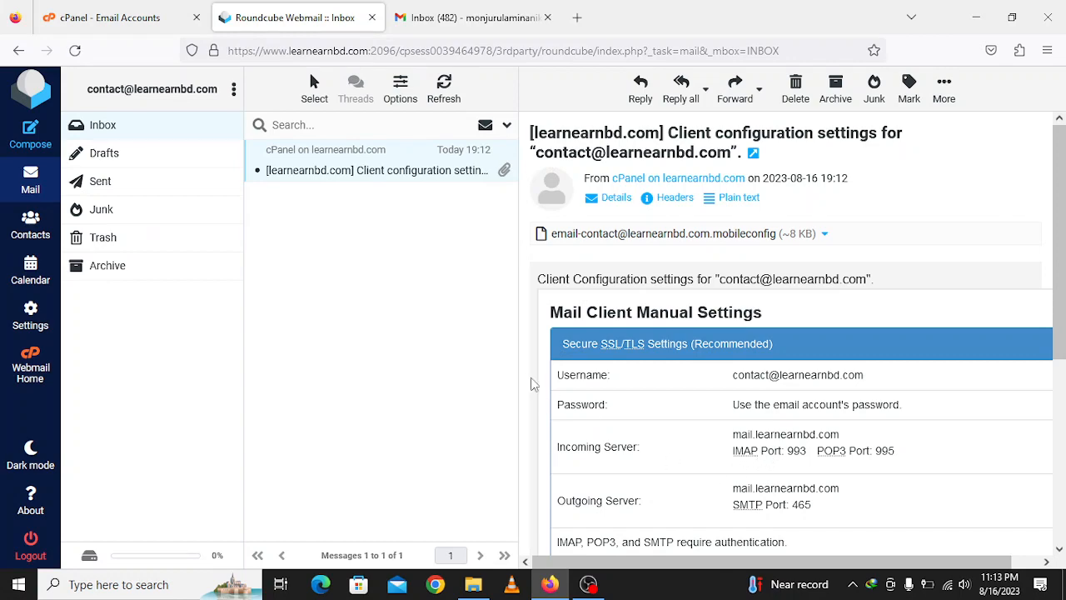
pyautogui.moveTo(518, 376); pyautogui.dragTo(386, 363)
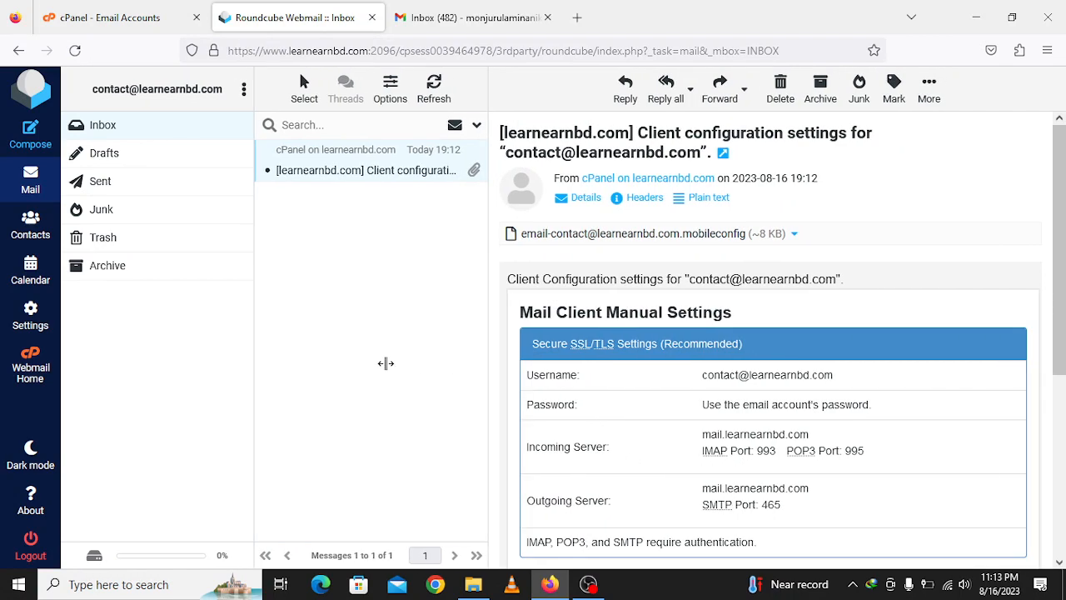
pyautogui.scroll(-5, 654, 401)
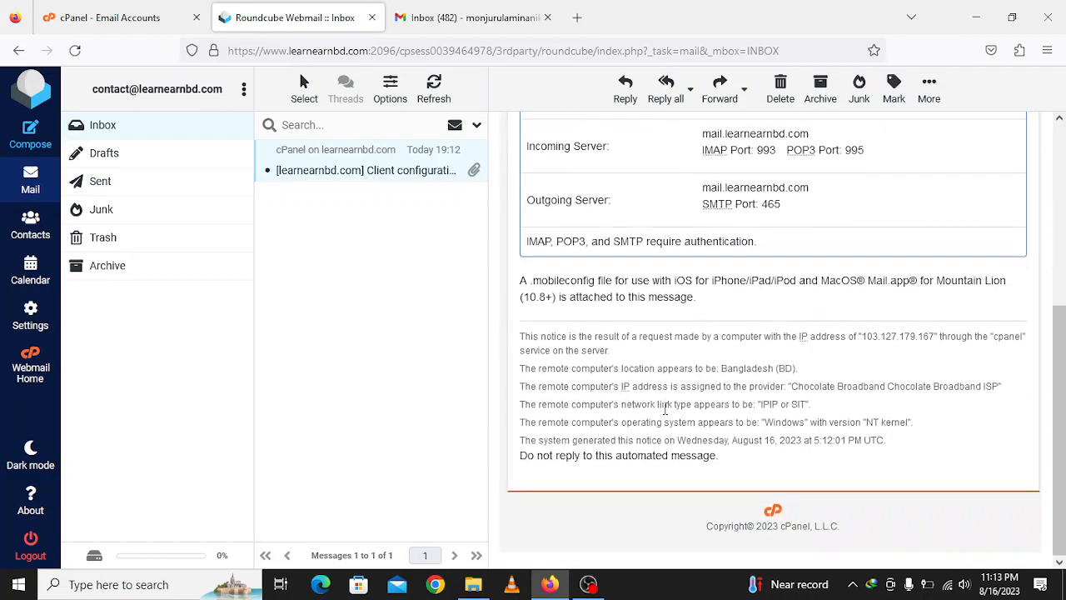
pyautogui.scroll(6, 664, 408)
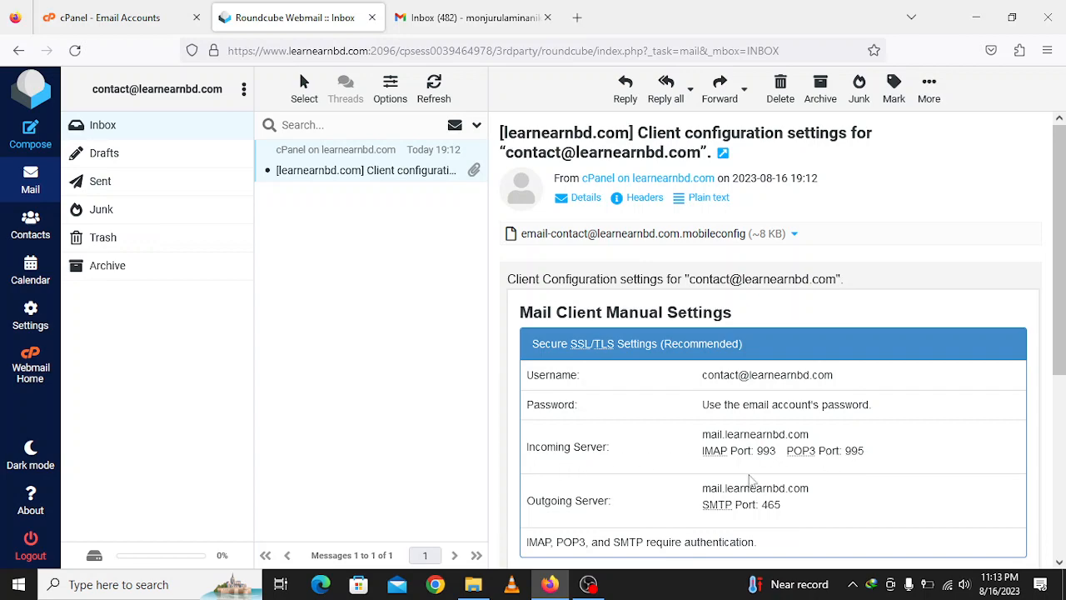
pyautogui.scroll(-1, 595, 503)
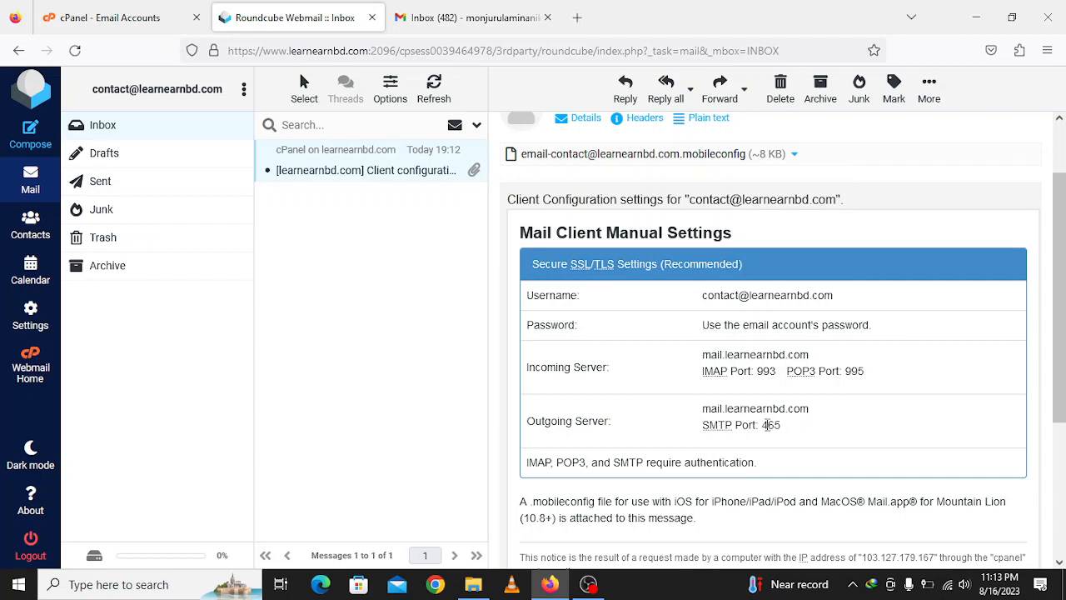
pyautogui.moveTo(765, 425); pyautogui.dragTo(803, 433)
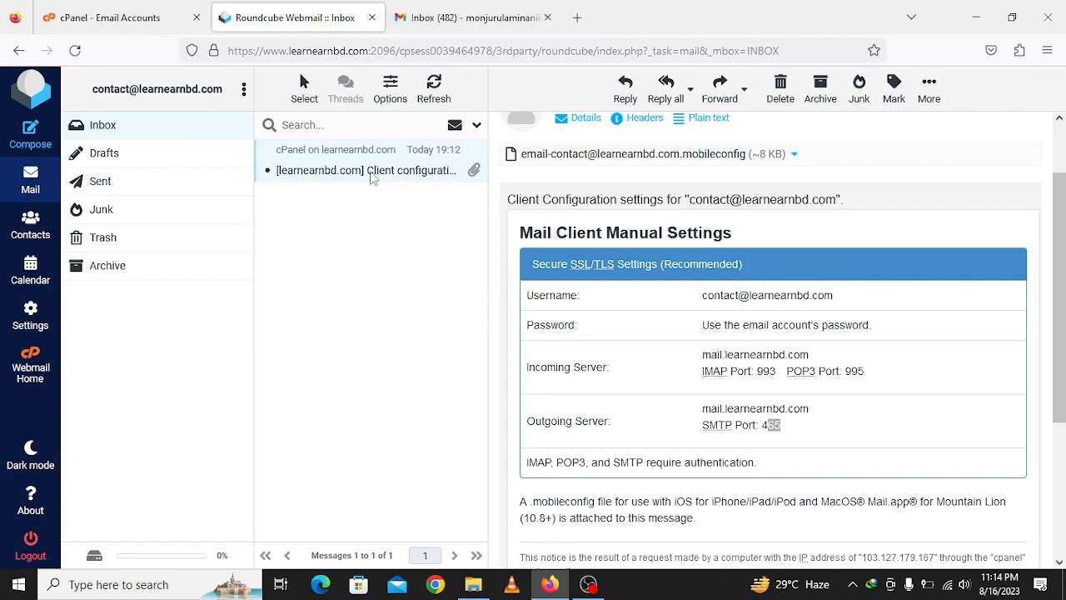
# - Cycle through the cPanel and Roundcube tabs, ending on the Gmail Inbox tab
pyautogui.click(131, 17)
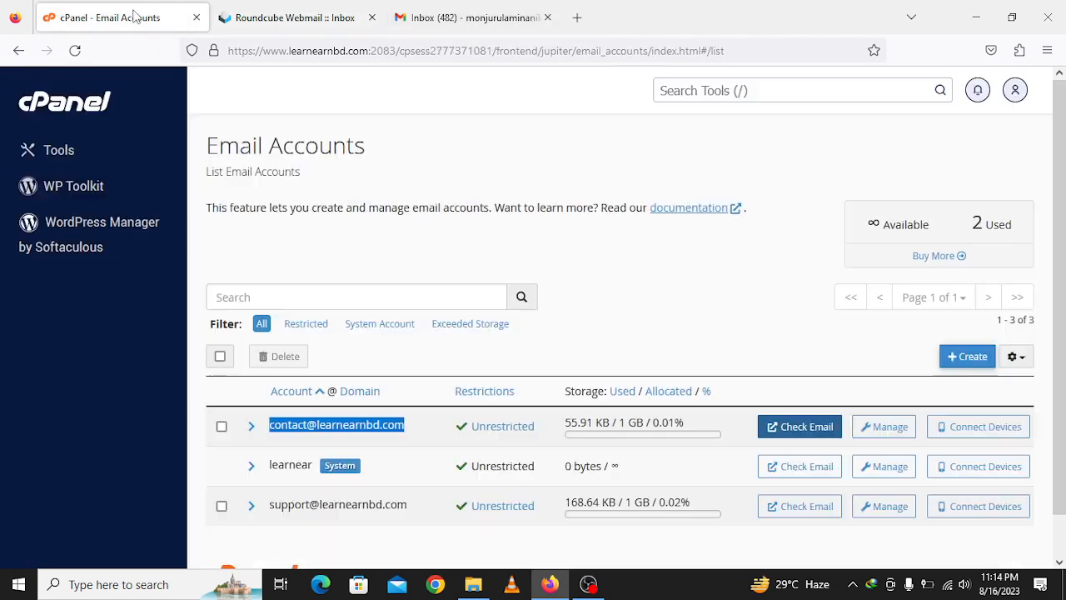
pyautogui.click(346, 7)
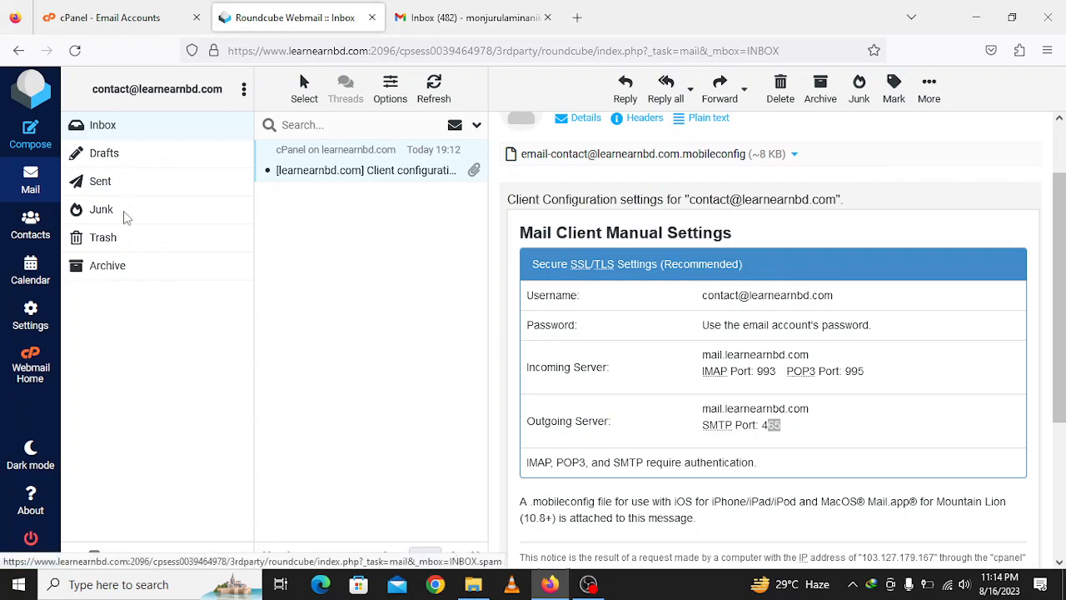
pyautogui.click(470, 15)
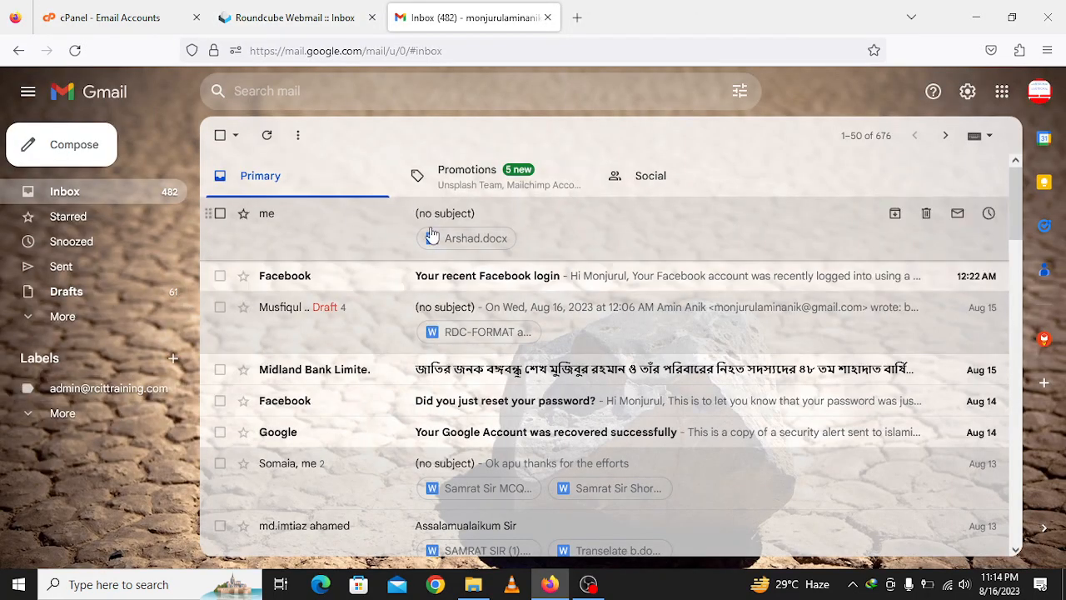
pyautogui.click(292, 17)
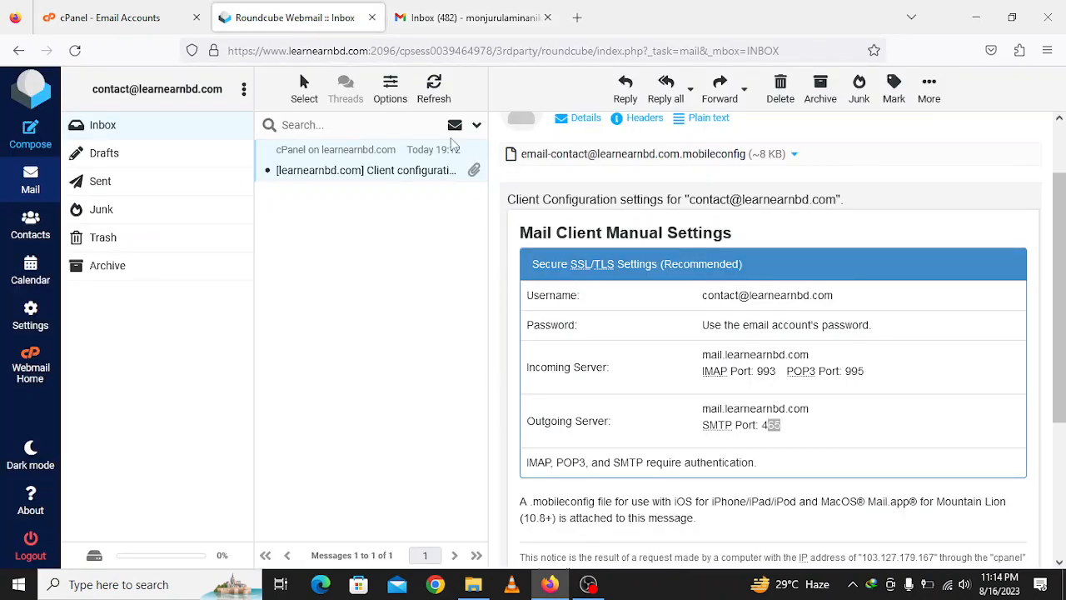
pyautogui.click(466, 16)
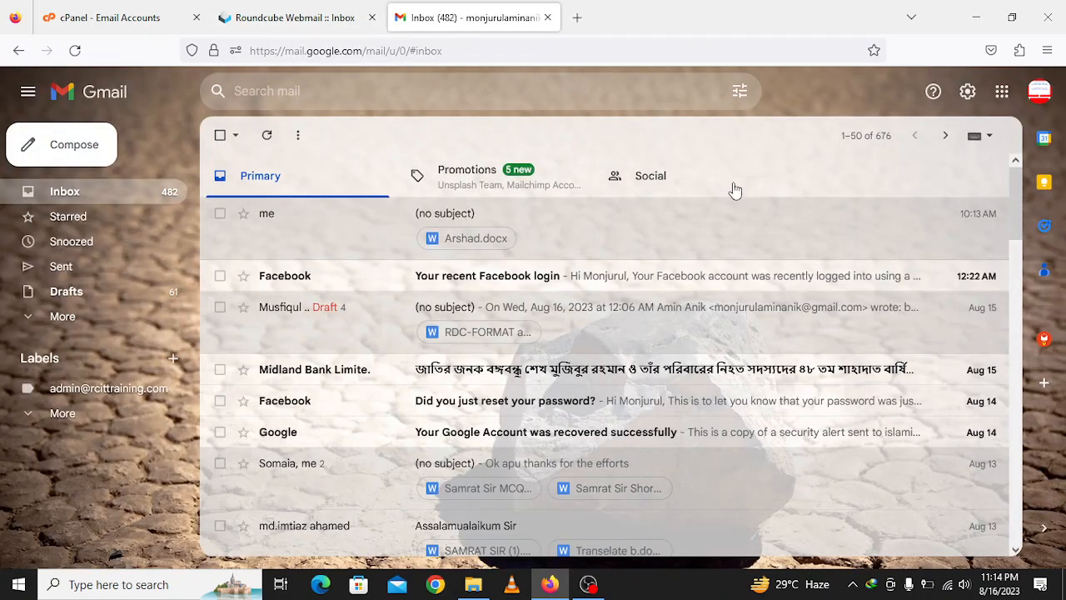
# - Open Gmail's full settings via the gear icon, then return to the inbox
pyautogui.click(967, 94)
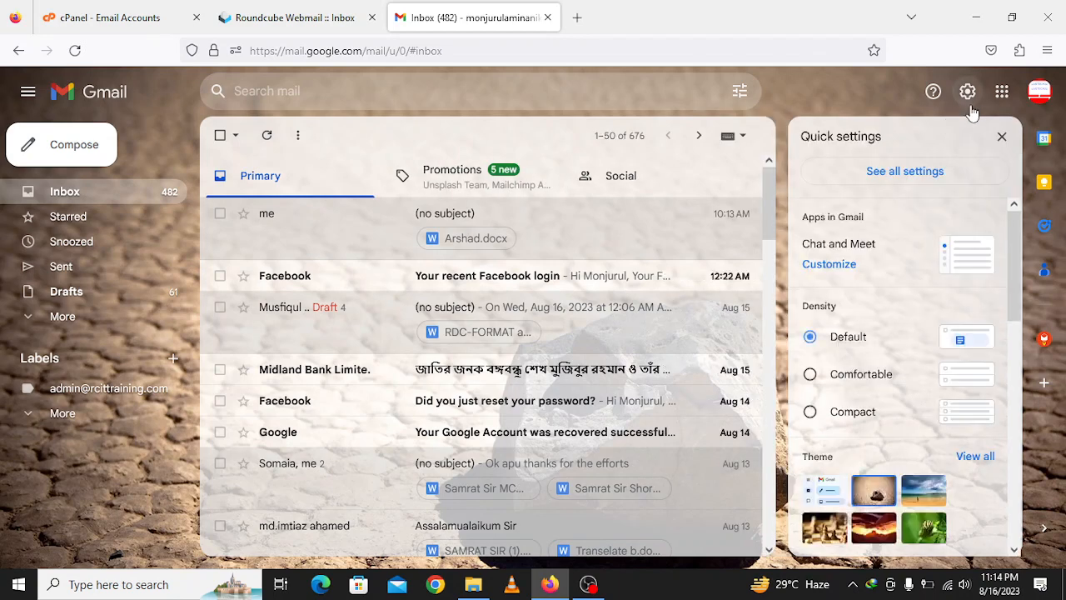
pyautogui.click(905, 172)
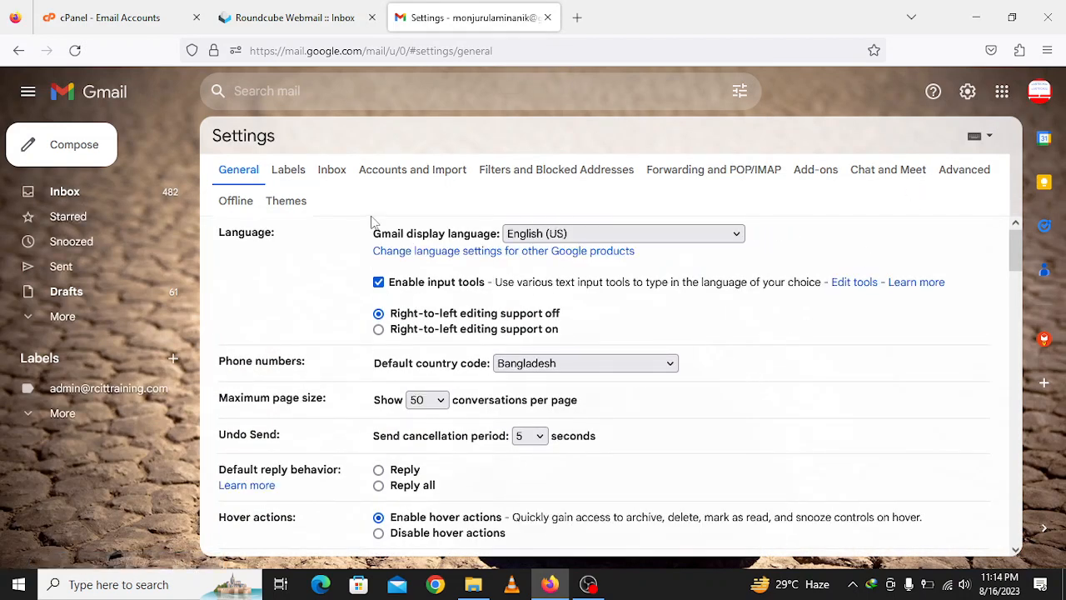
pyautogui.click(415, 175)
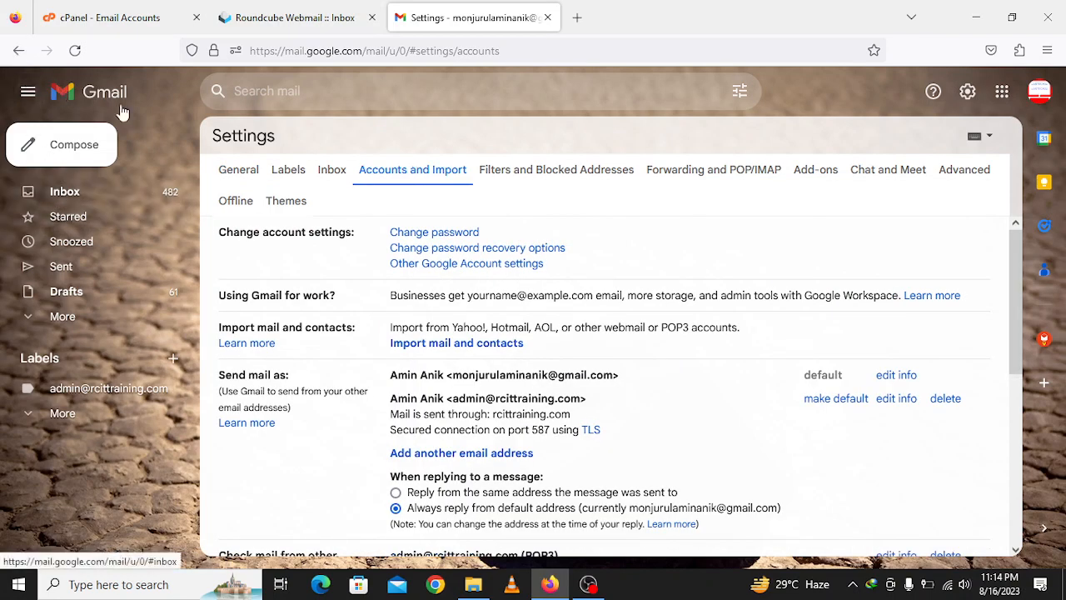
pyautogui.click(417, 175)
pyautogui.click(75, 192)
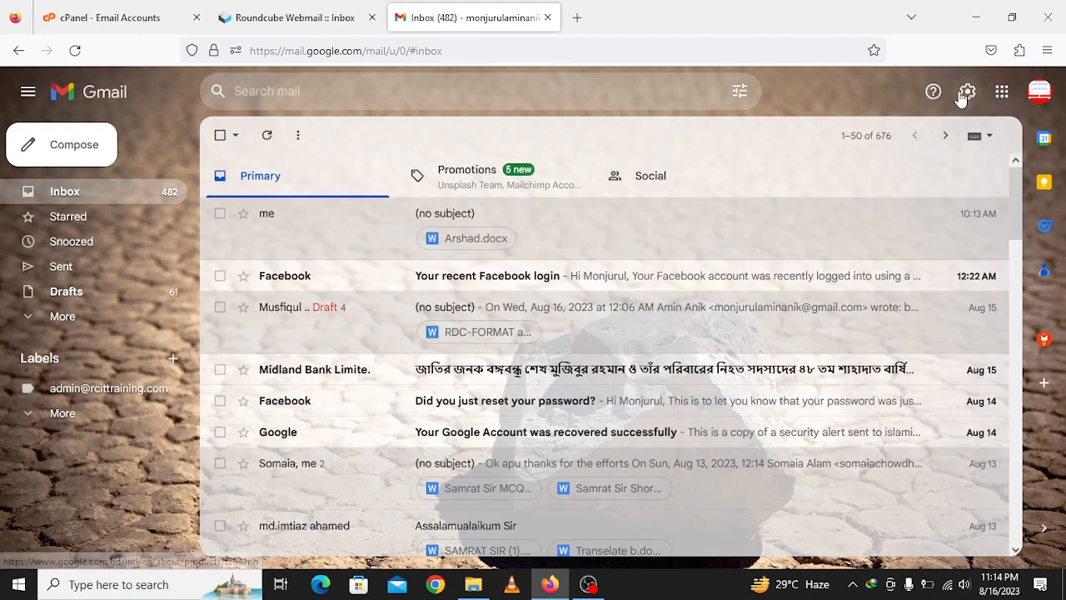
# - Reopen See all settings on Accounts and Import and review both Send mail as addresses
pyautogui.click(964, 93)
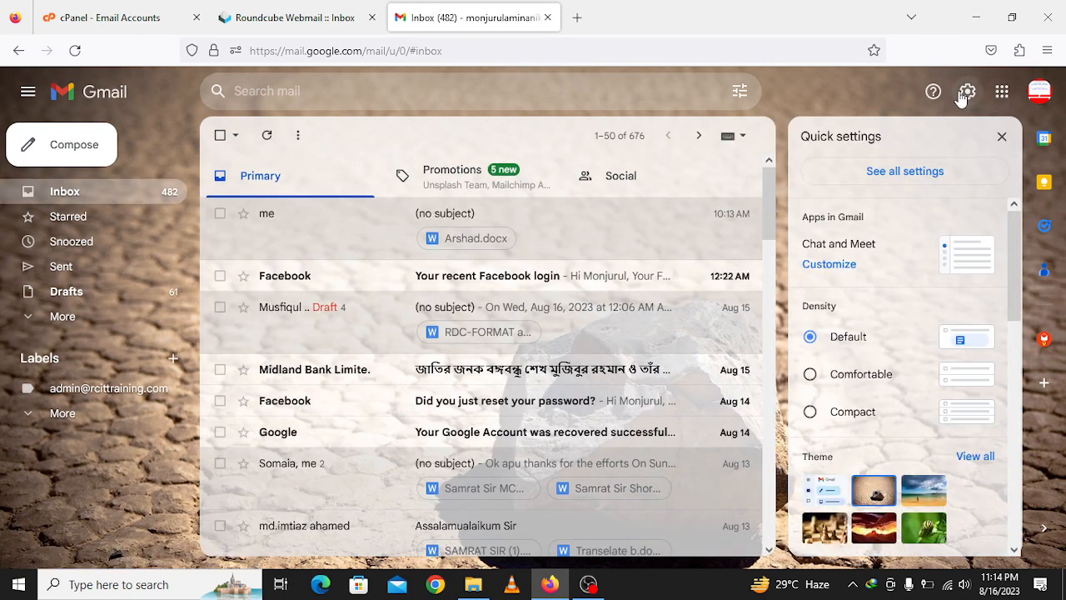
pyautogui.click(913, 184)
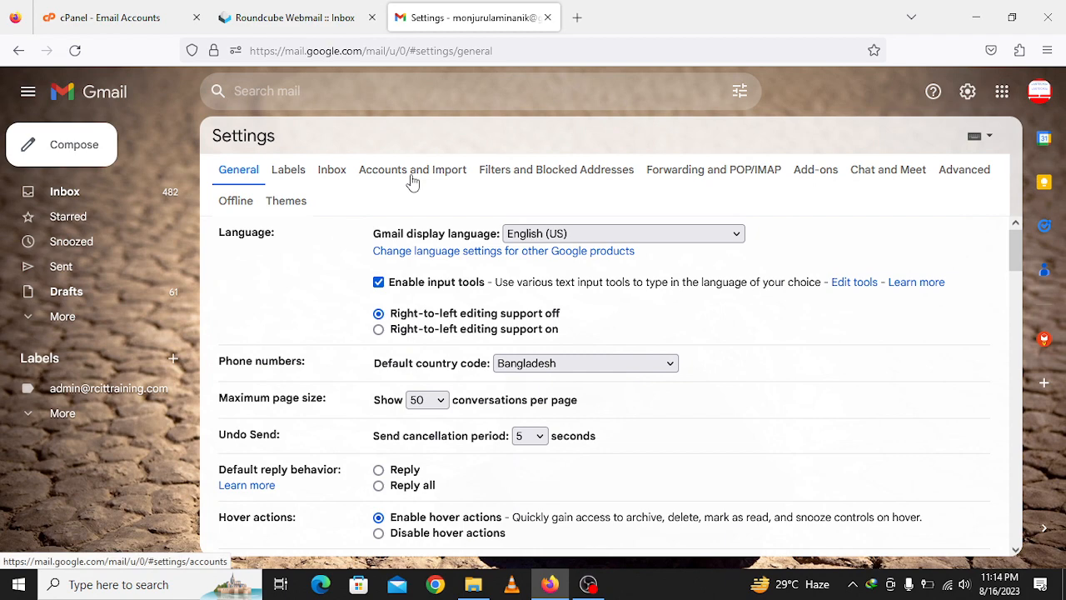
pyautogui.click(412, 175)
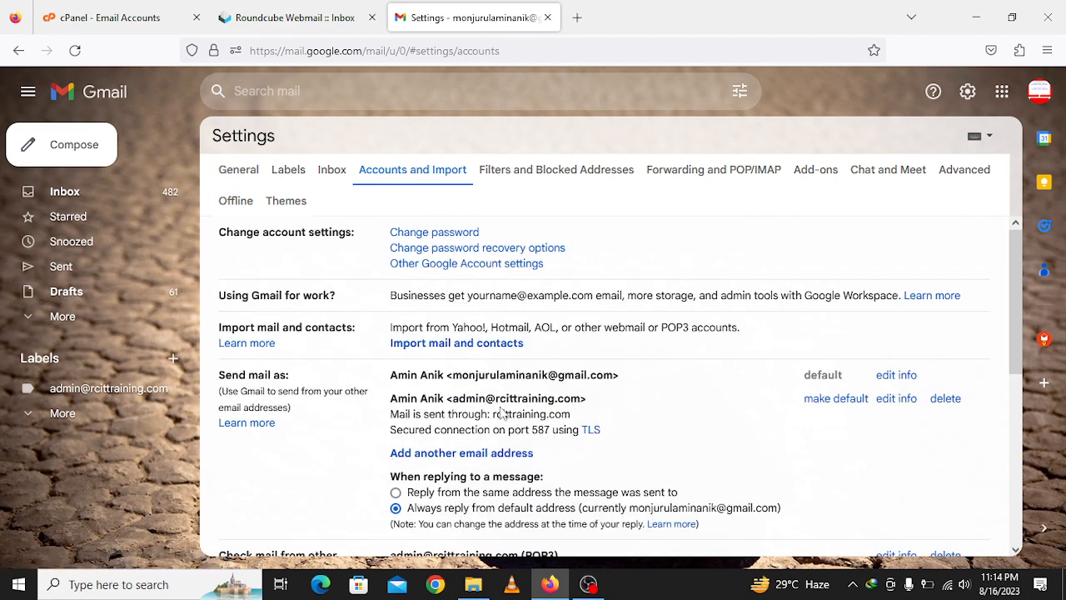
pyautogui.scroll(-2, 614, 363)
pyautogui.scroll(2, 547, 372)
pyautogui.moveTo(456, 374); pyautogui.dragTo(606, 377)
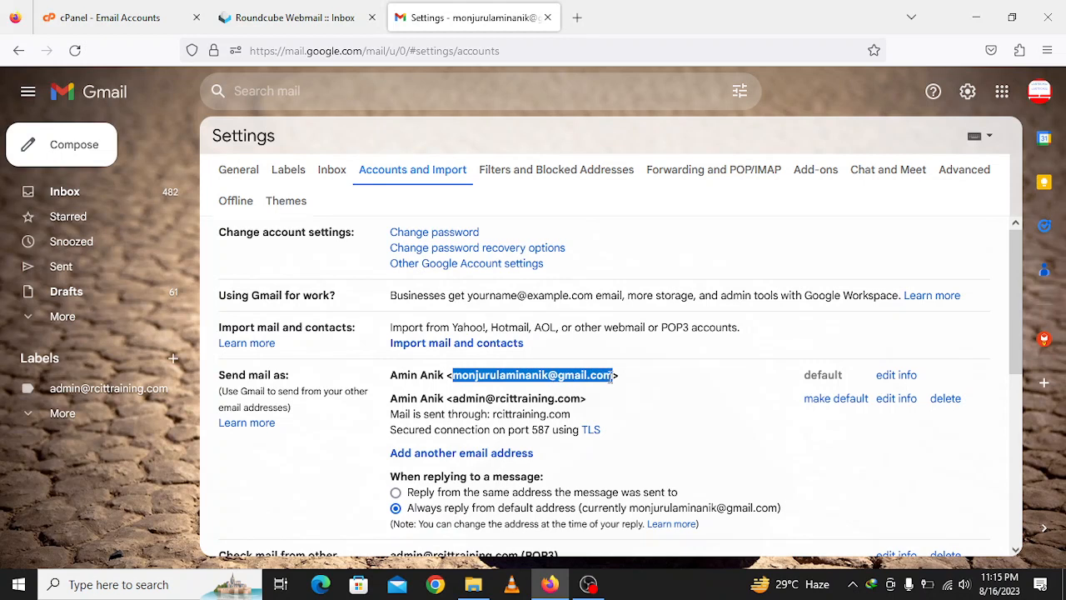
pyautogui.click(698, 410)
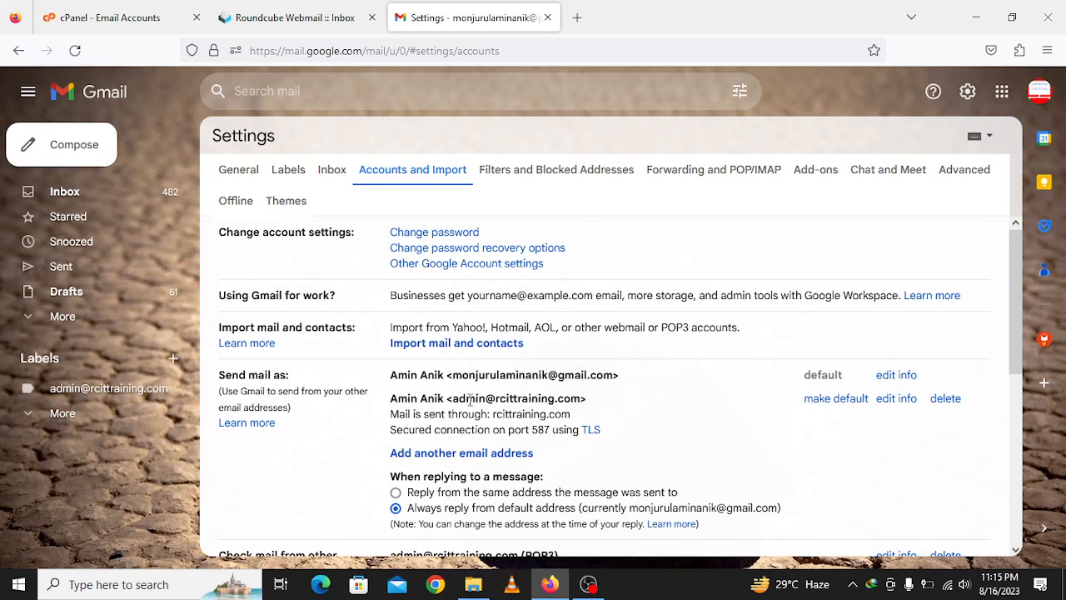
pyautogui.moveTo(458, 398); pyautogui.dragTo(583, 395)
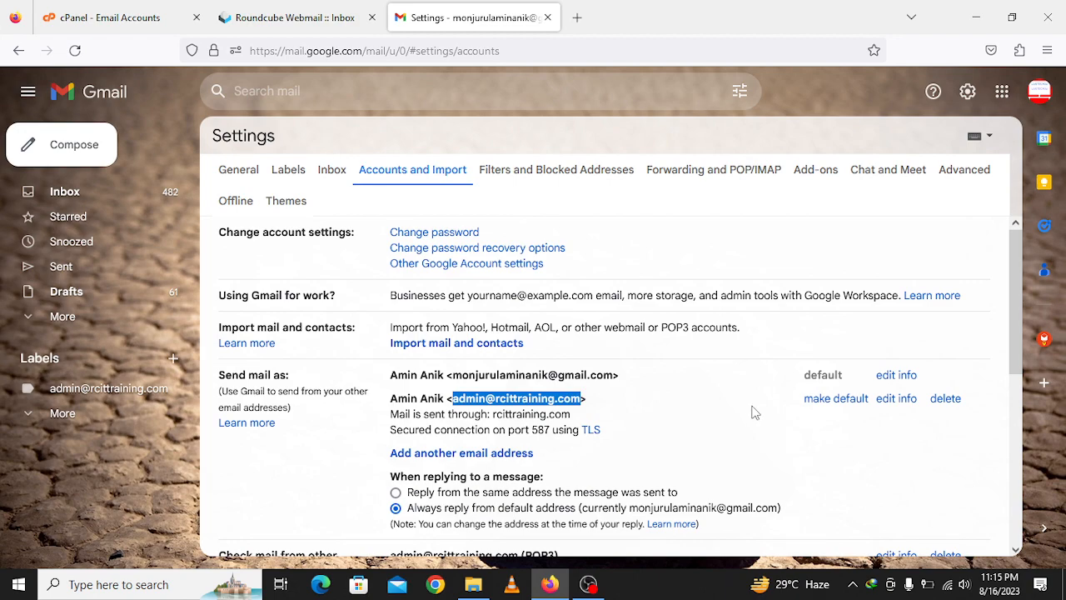
# - Delete the secondary Send mail as address, confirm with OK, and reload choosing Leave page
pyautogui.click(950, 399)
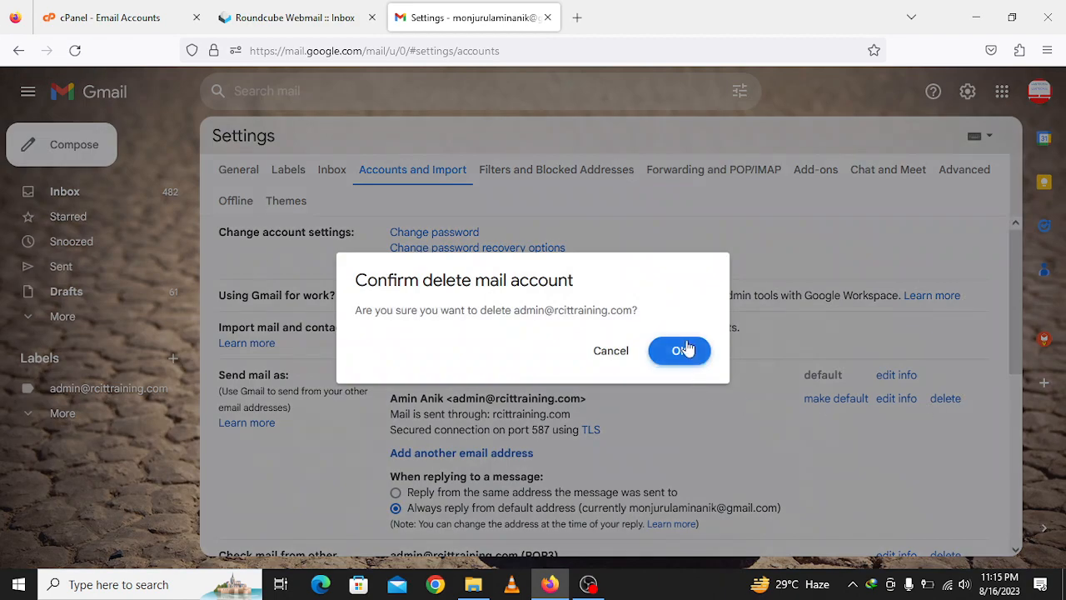
pyautogui.click(683, 350)
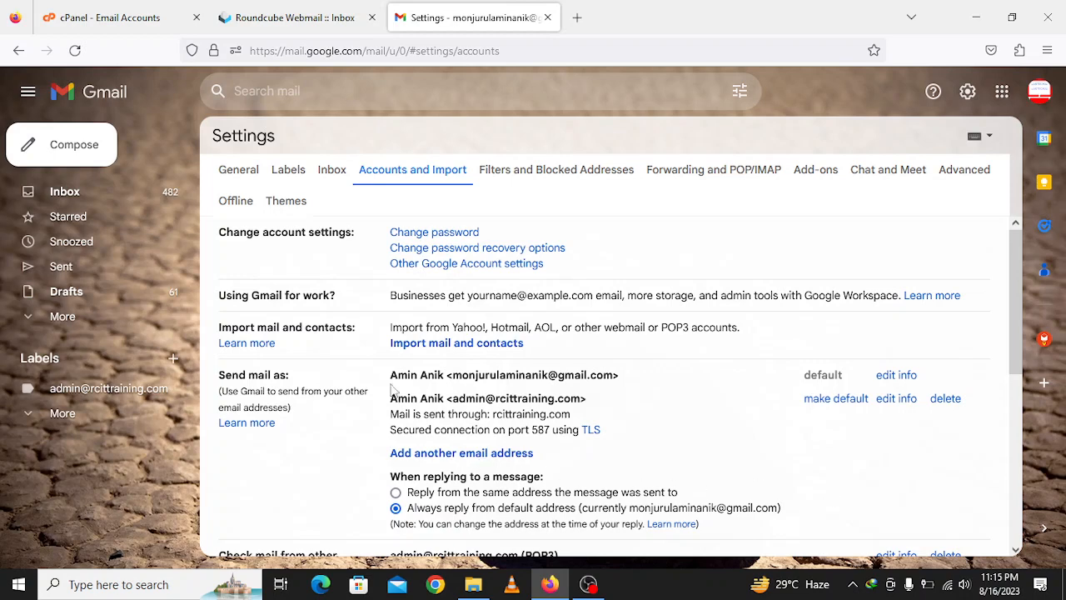
pyautogui.press('F5')
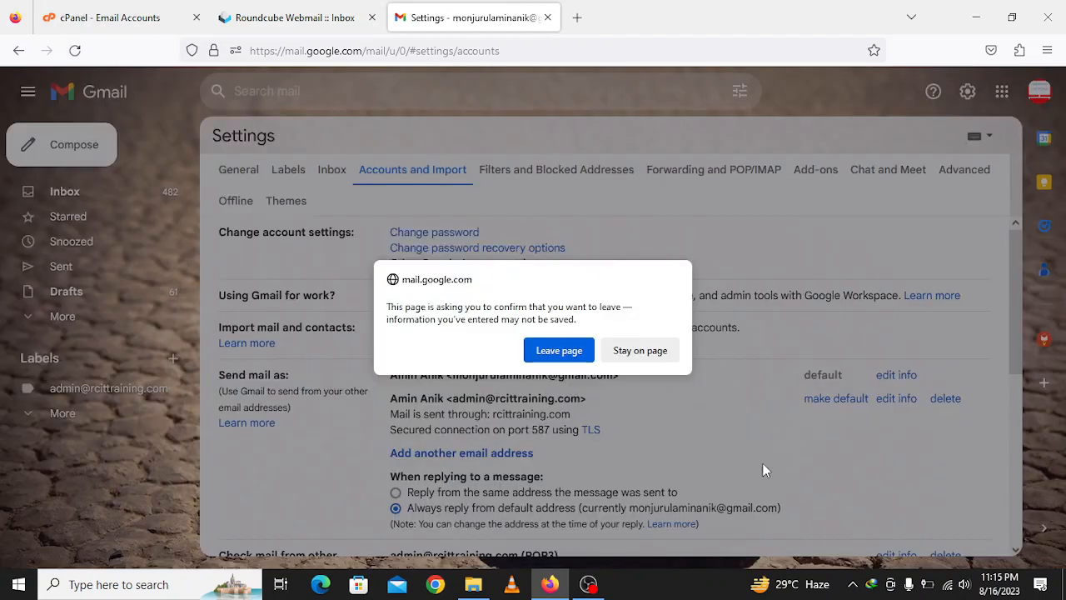
pyautogui.click(563, 351)
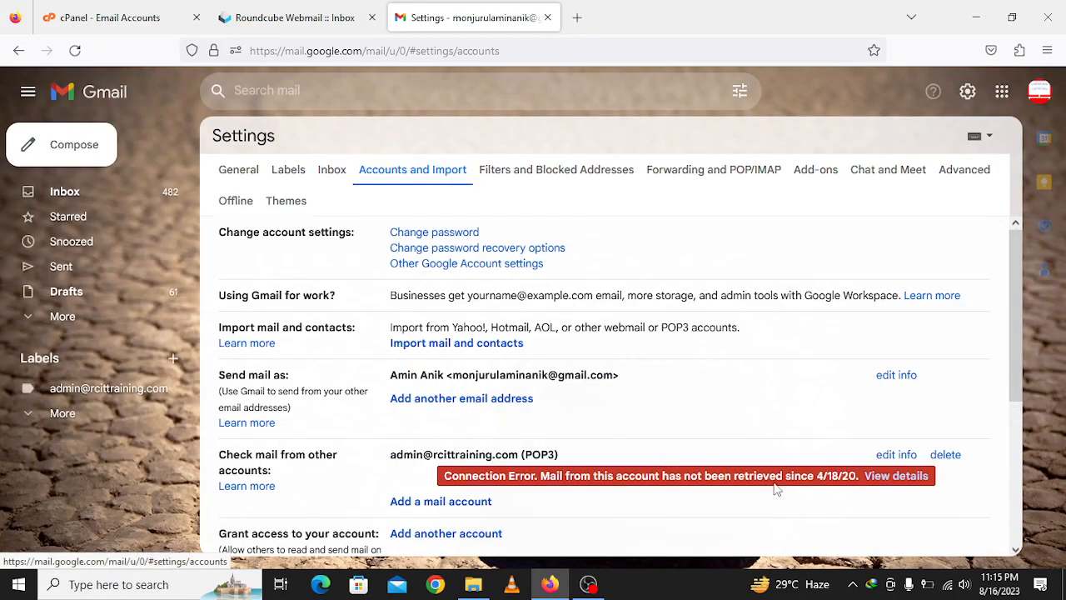
# - Start adding a mail account from the Check mail from other accounts section
pyautogui.scroll(-2, 587, 417)
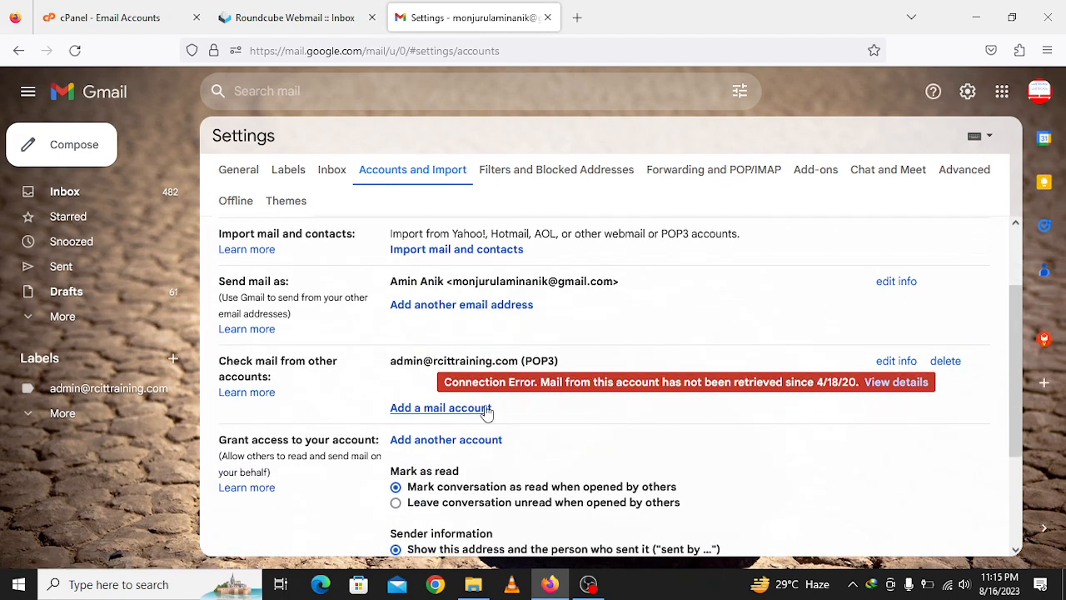
pyautogui.scroll(2, 320, 389)
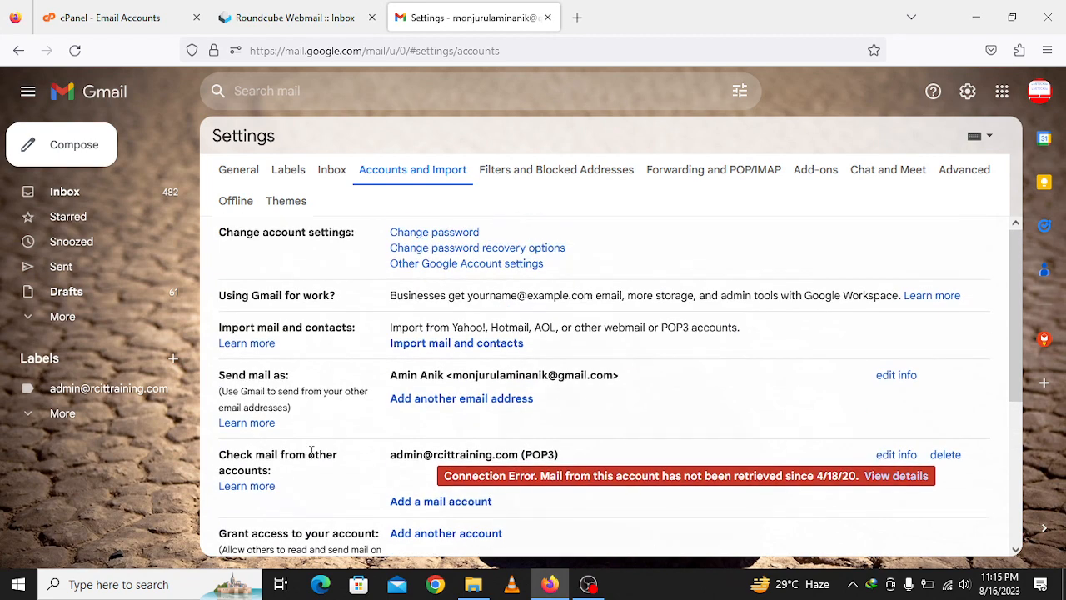
pyautogui.scroll(-4, 308, 384)
pyautogui.scroll(2, 274, 380)
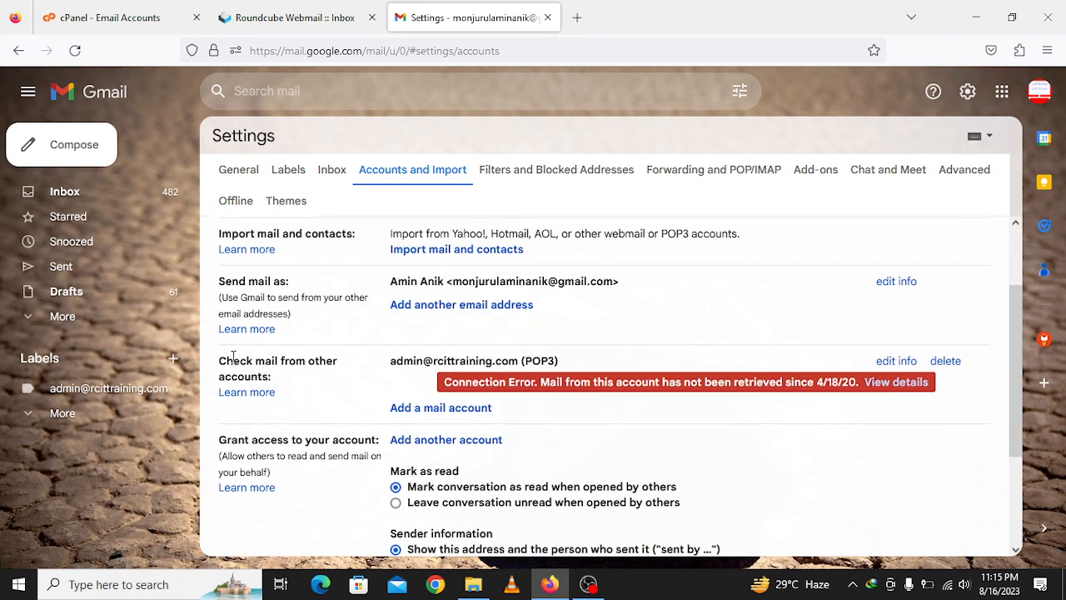
pyautogui.moveTo(219, 360); pyautogui.dragTo(327, 380)
pyautogui.click(327, 381)
pyautogui.click(449, 408)
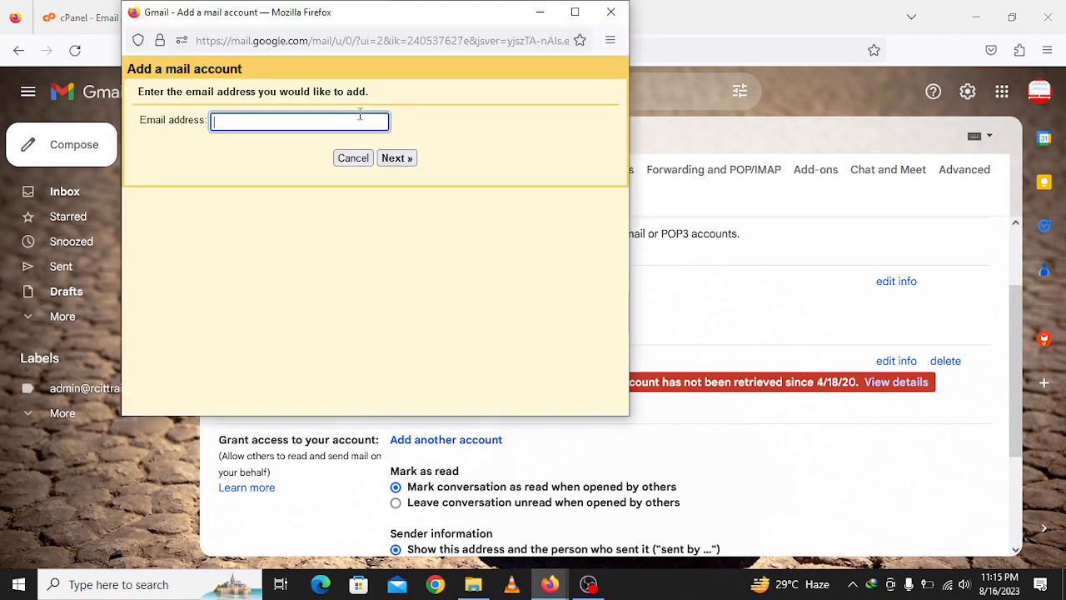
pyautogui.moveTo(434, 20); pyautogui.dragTo(657, 112)
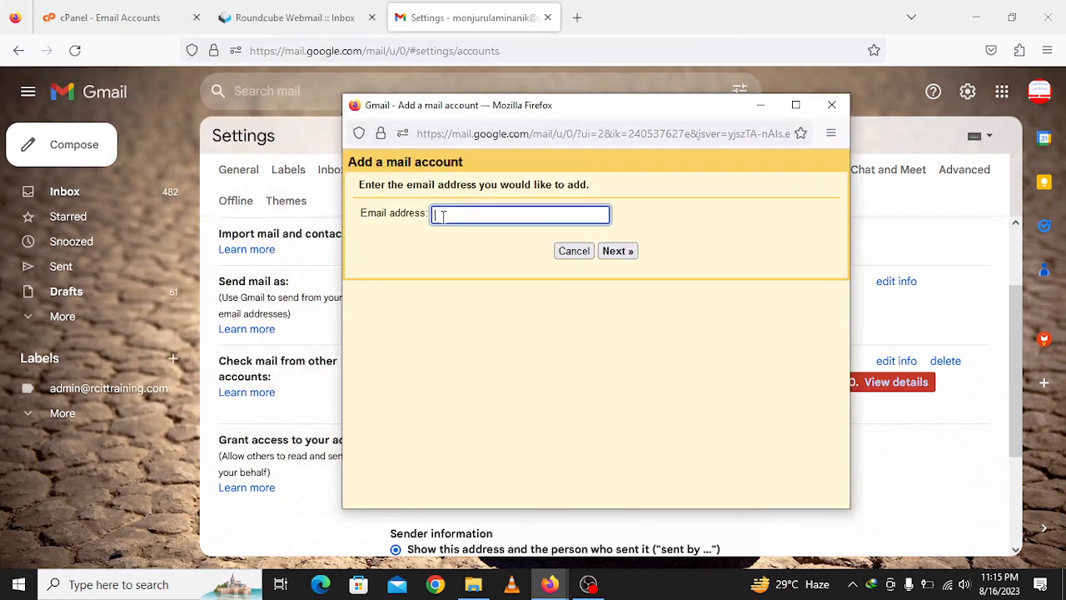
pyautogui.click(269, 17)
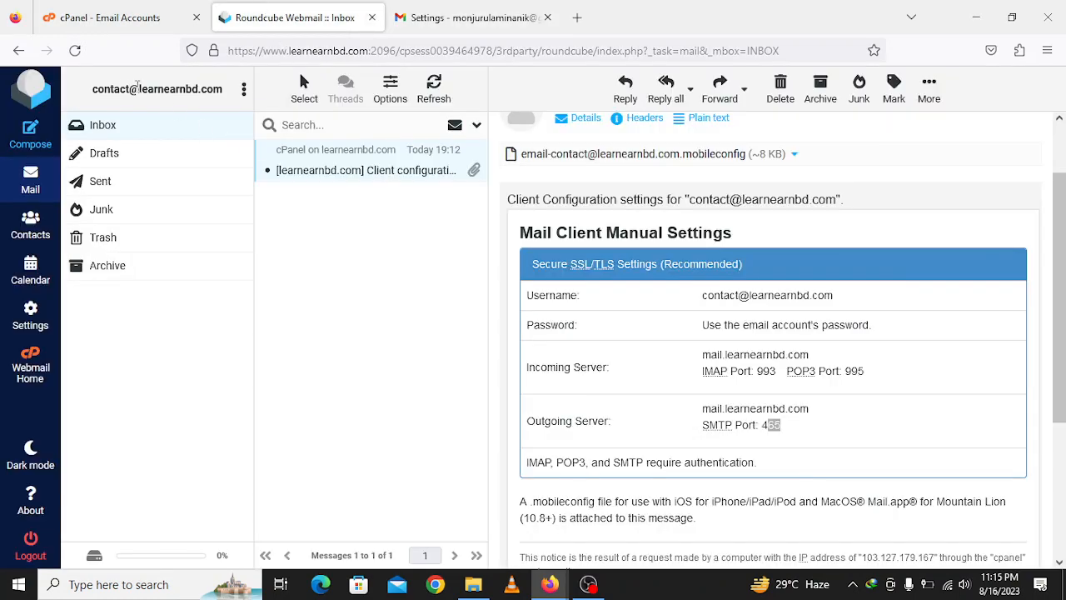
pyautogui.moveTo(95, 91); pyautogui.dragTo(236, 98)
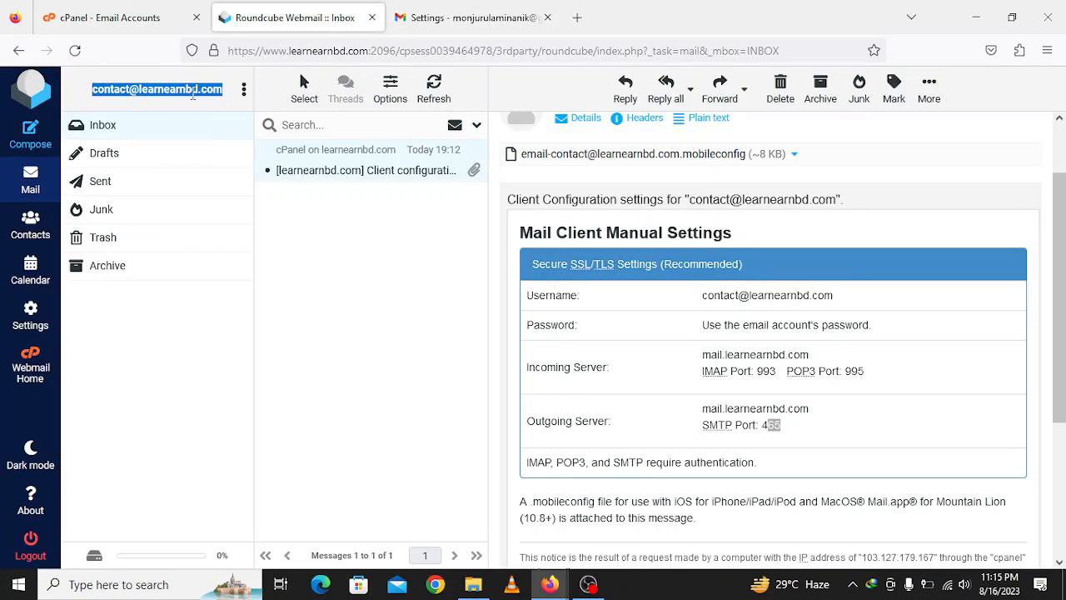
pyautogui.rightClick(200, 101)
pyautogui.click(213, 111)
pyautogui.click(466, 18)
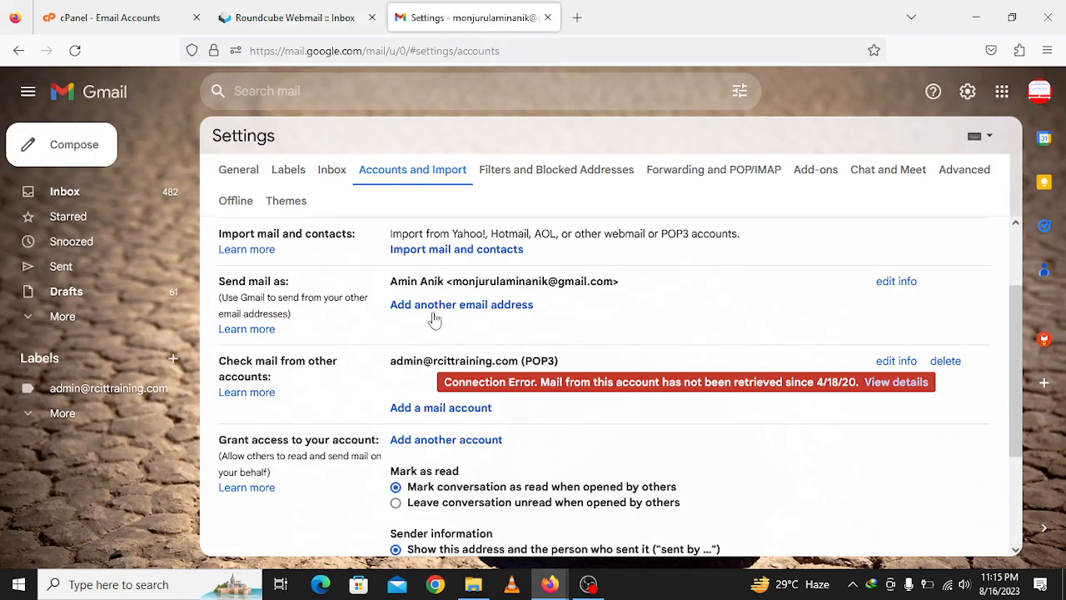
pyautogui.moveTo(550, 584)
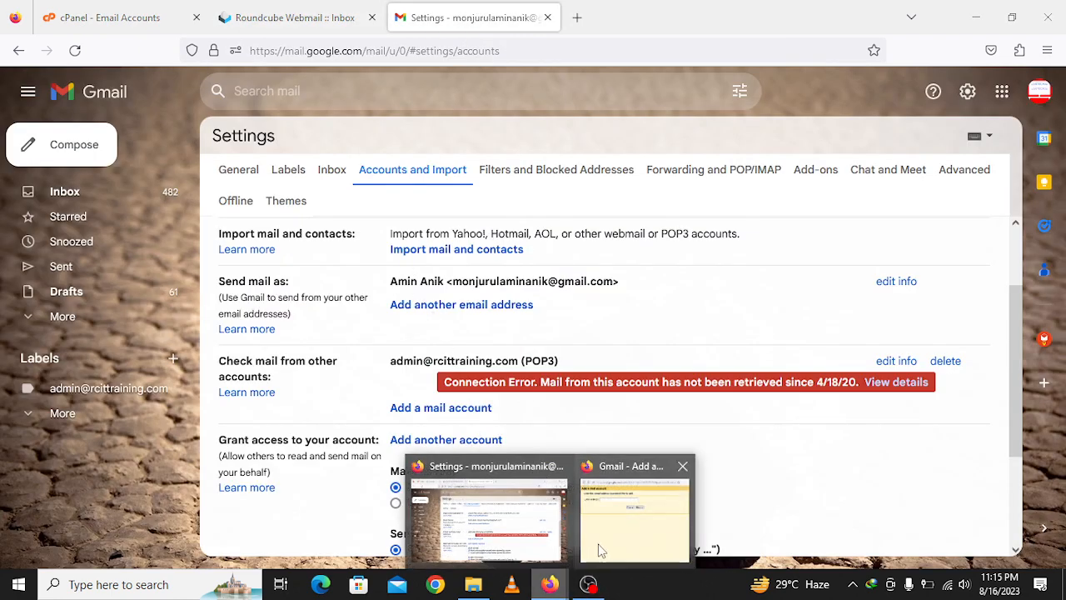
pyautogui.click(617, 537)
pyautogui.rightClick(464, 216)
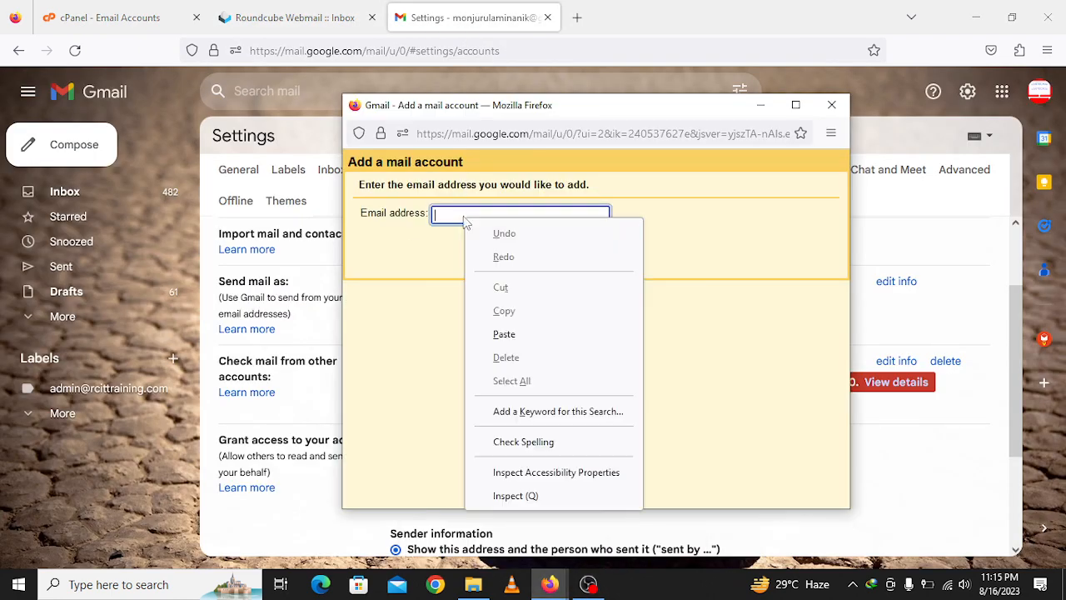
pyautogui.click(508, 334)
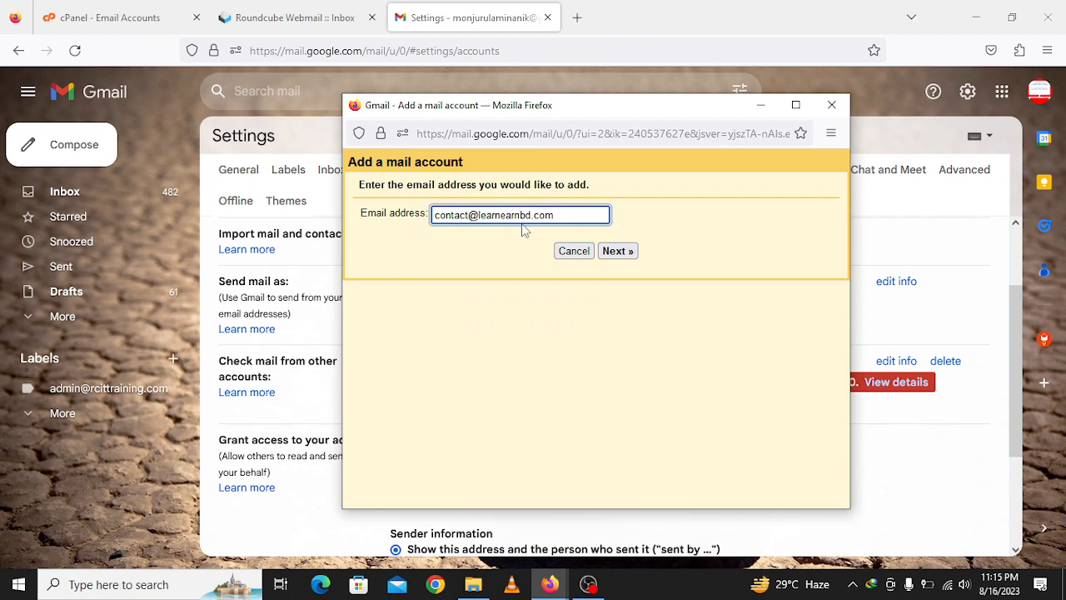
pyautogui.click(617, 252)
pyautogui.click(617, 253)
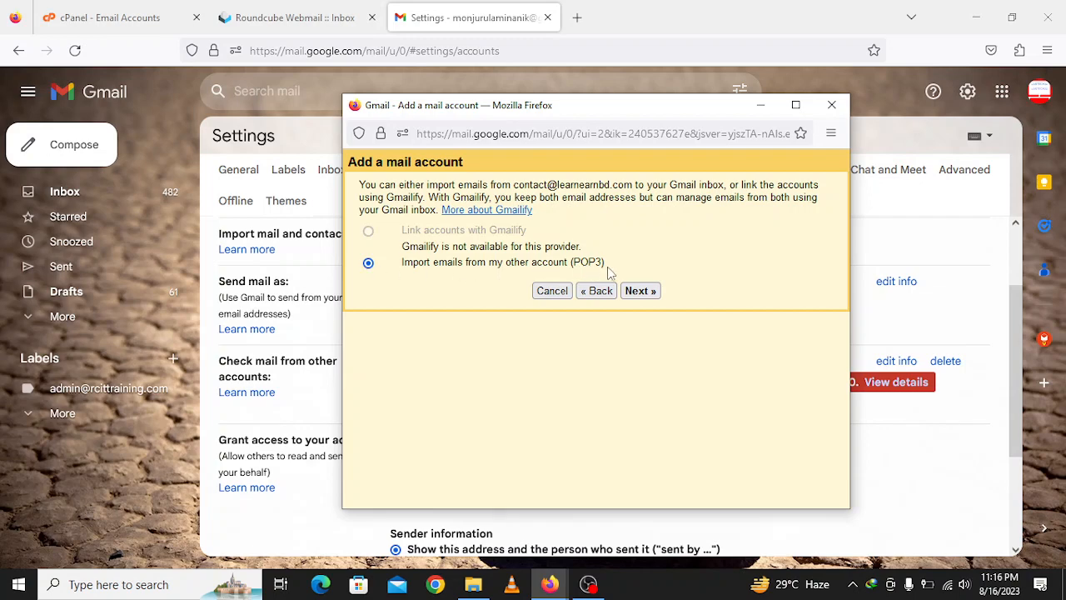
pyautogui.click(639, 291)
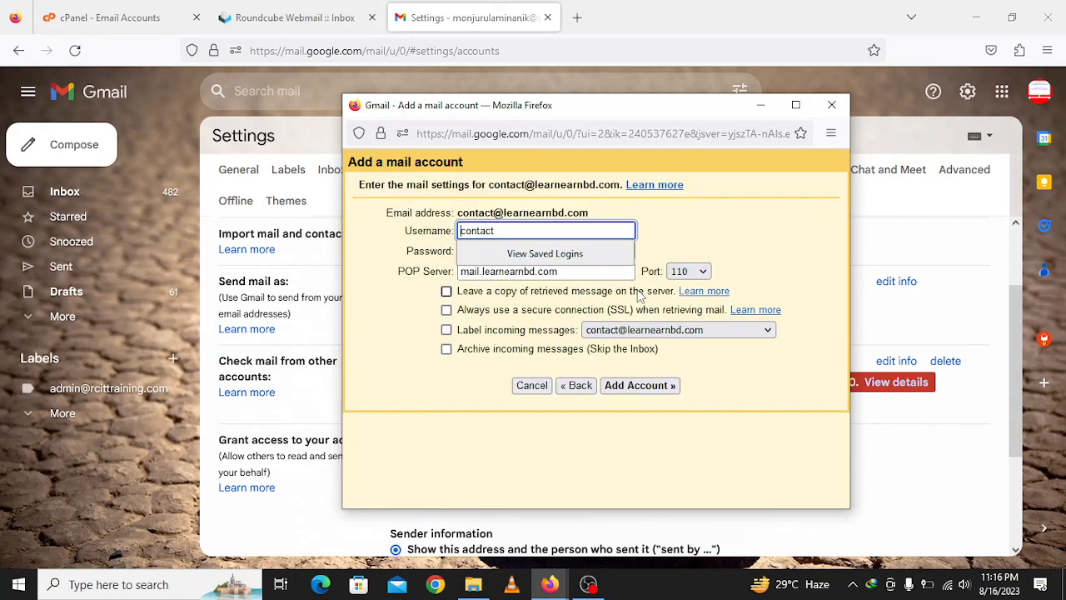
pyautogui.click(664, 242)
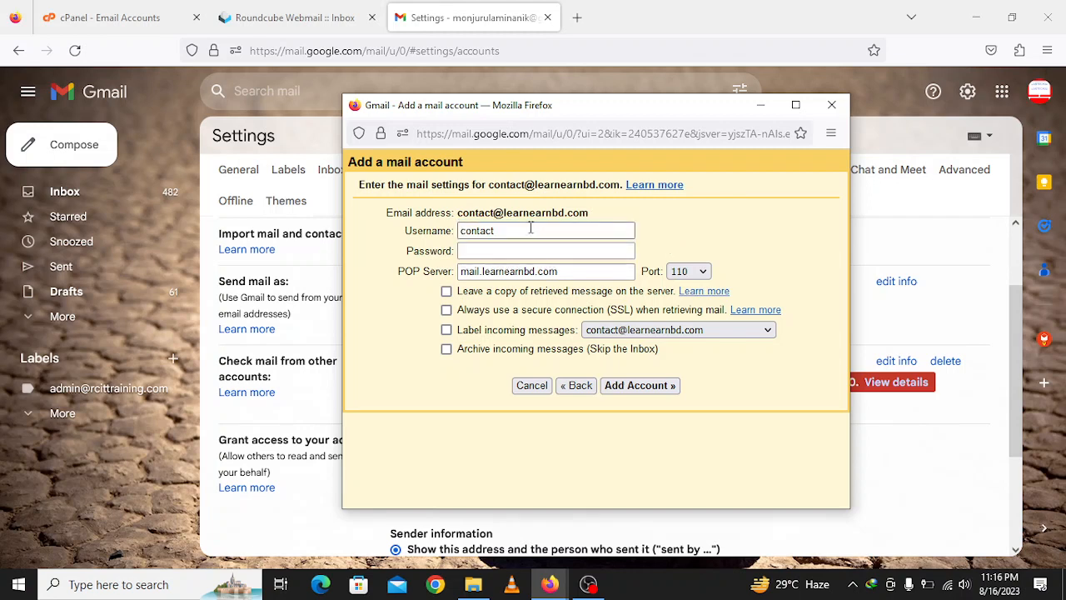
pyautogui.click(496, 249)
pyautogui.click(514, 234)
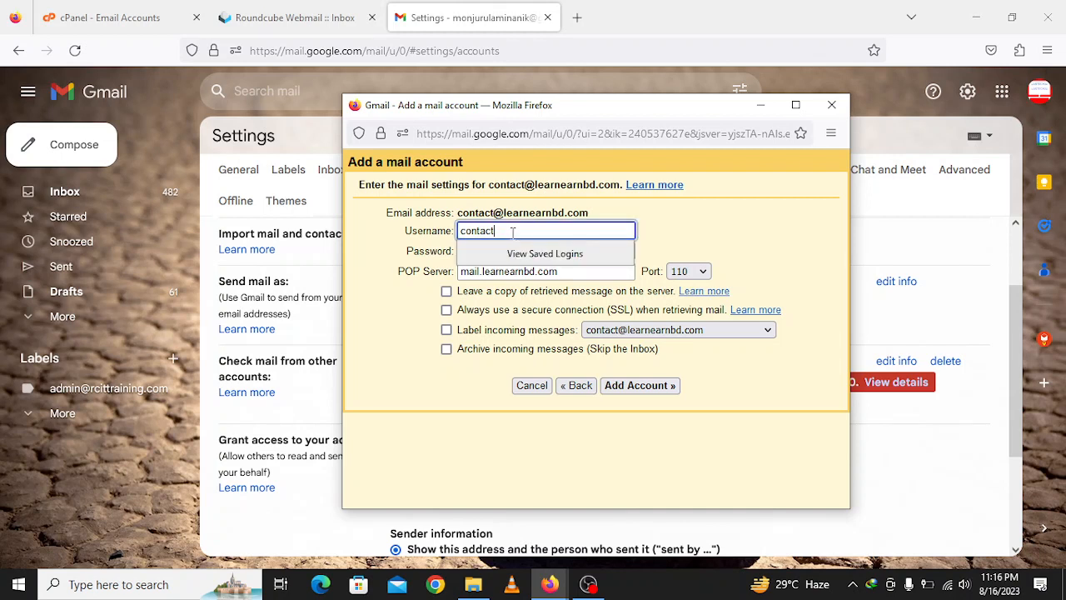
pyautogui.doubleClick(512, 232)
pyautogui.rightClick(507, 236)
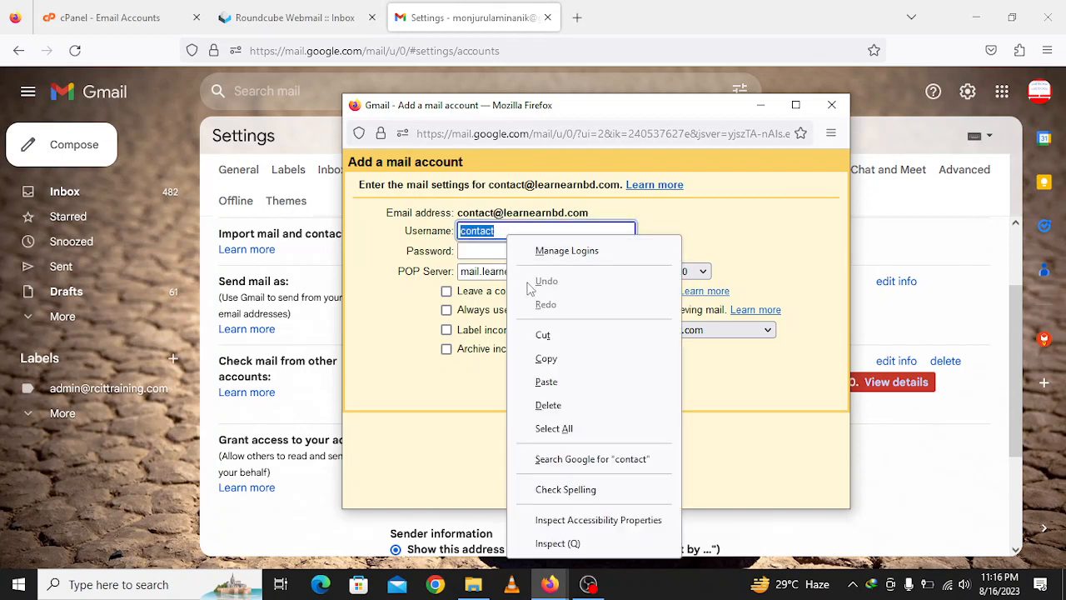
pyautogui.click(547, 382)
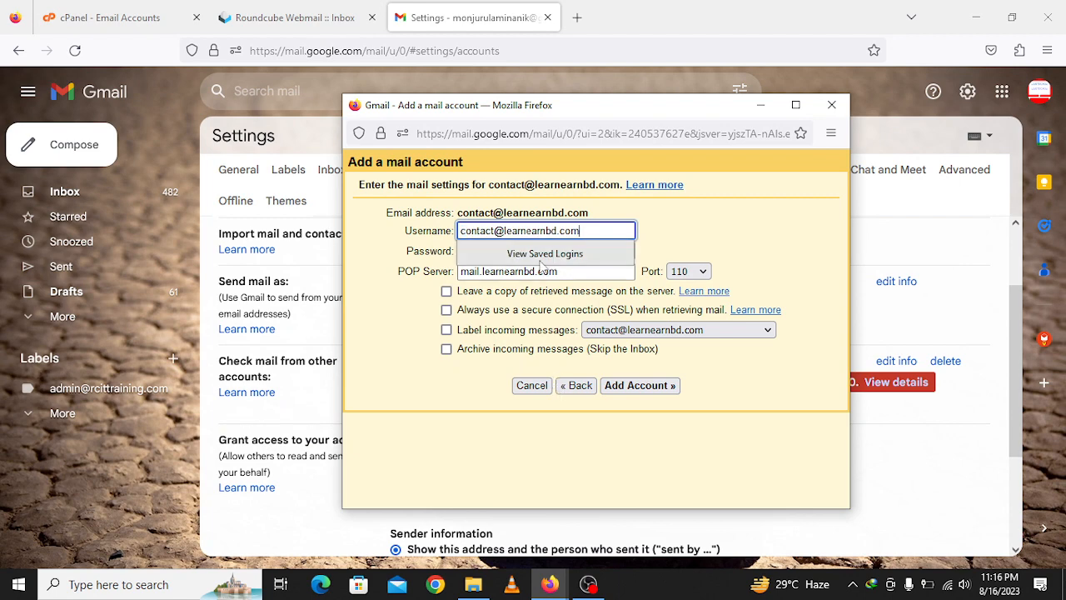
# - Enter the mailbox password and keep copies of retrieved mail on the server
pyautogui.click(539, 252)
pyautogui.click(539, 252)
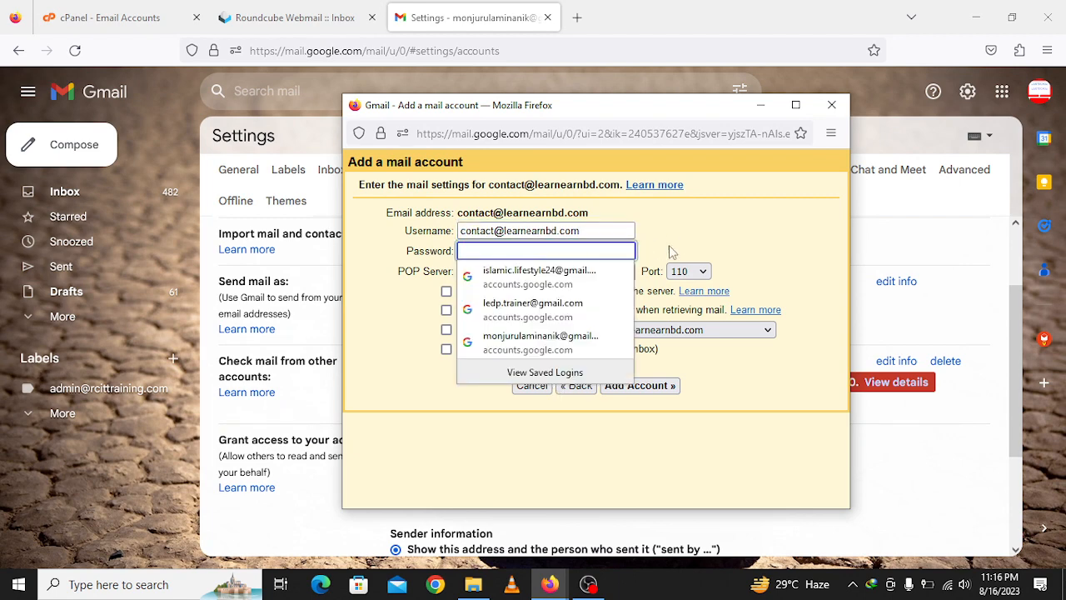
pyautogui.click(672, 252)
pyautogui.click(592, 248)
pyautogui.write('*')
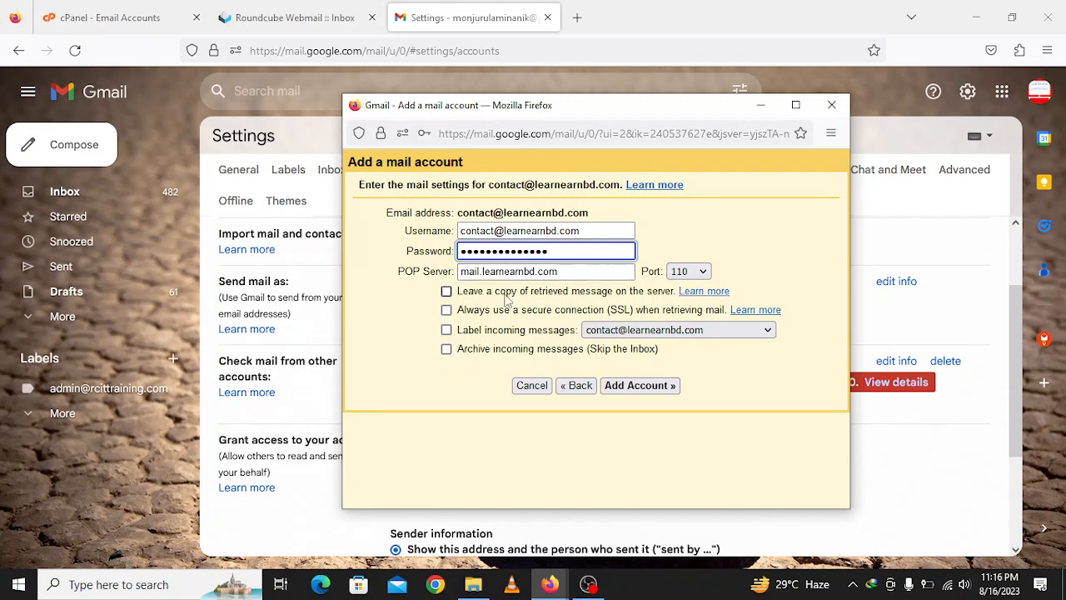
pyautogui.click(447, 292)
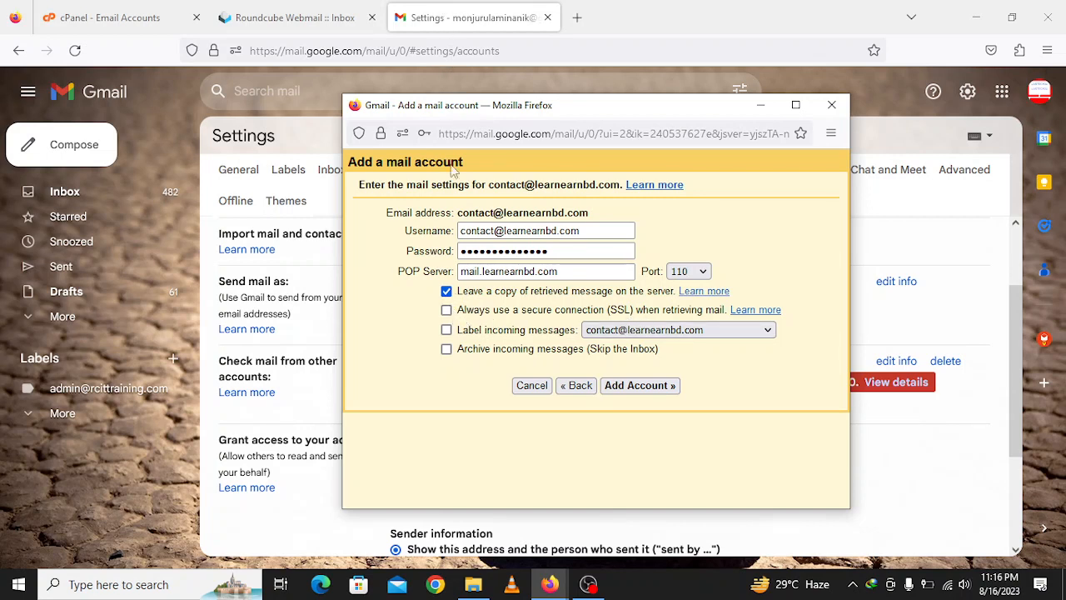
# - Select the learnearnbd.com domain in the account address and bring up its context menu
pyautogui.moveTo(505, 209)
pyautogui.mouseDown()
pyautogui.moveTo(594, 218)
pyautogui.moveTo(502, 212)
pyautogui.mouseUp()
pyautogui.click(595, 218)
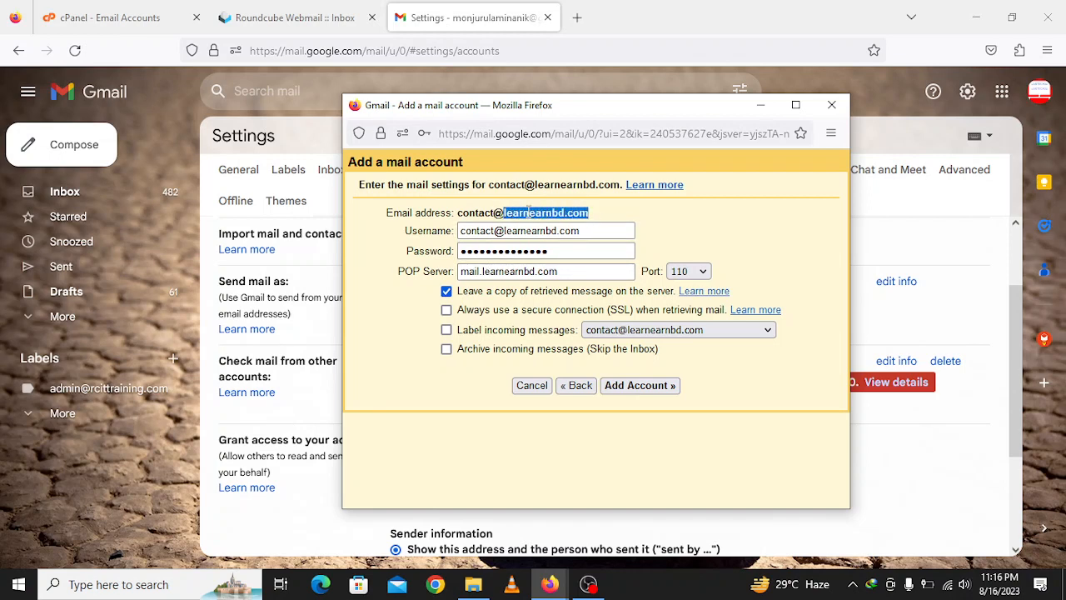
pyautogui.rightClick(528, 214)
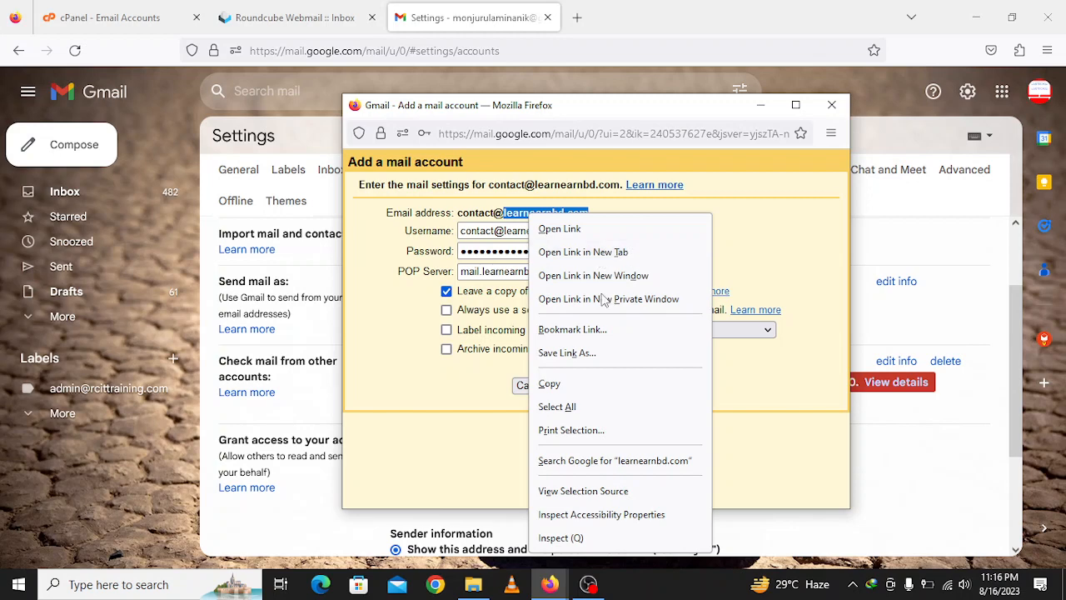
# - Search Google for learnearnbd.com and load the site from the copied domain
pyautogui.click(602, 462)
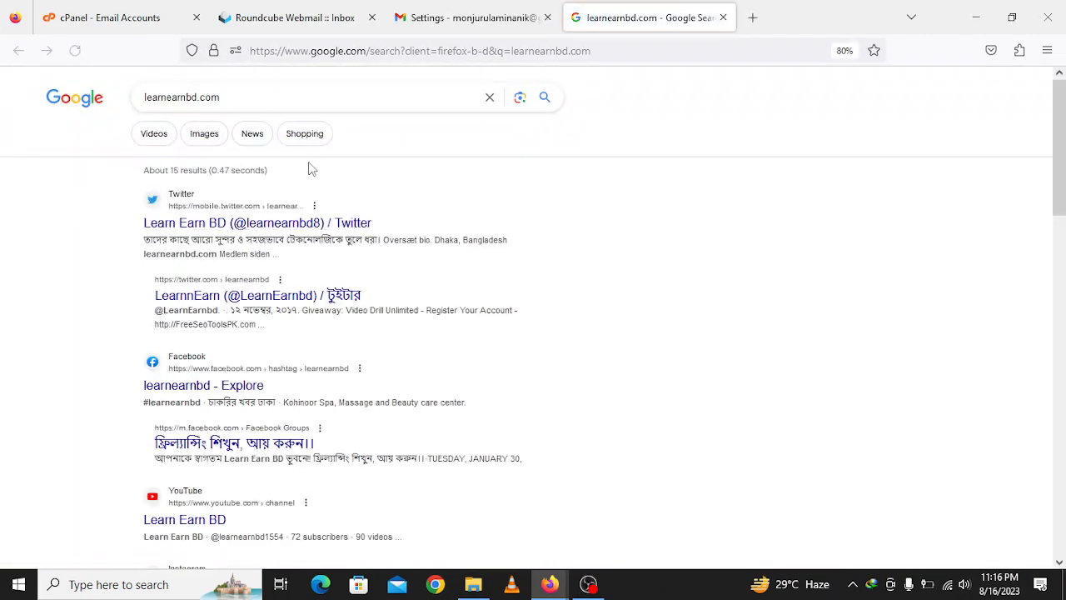
pyautogui.moveTo(228, 96); pyautogui.dragTo(106, 90)
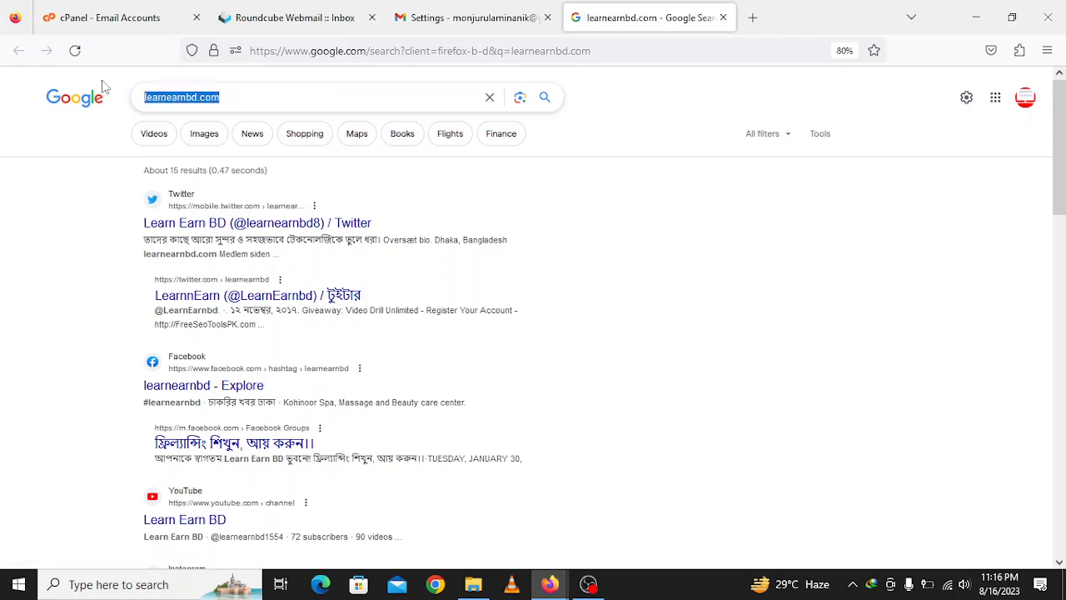
pyautogui.rightClick(199, 98)
pyautogui.click(257, 345)
pyautogui.rightClick(301, 53)
pyautogui.click(359, 192)
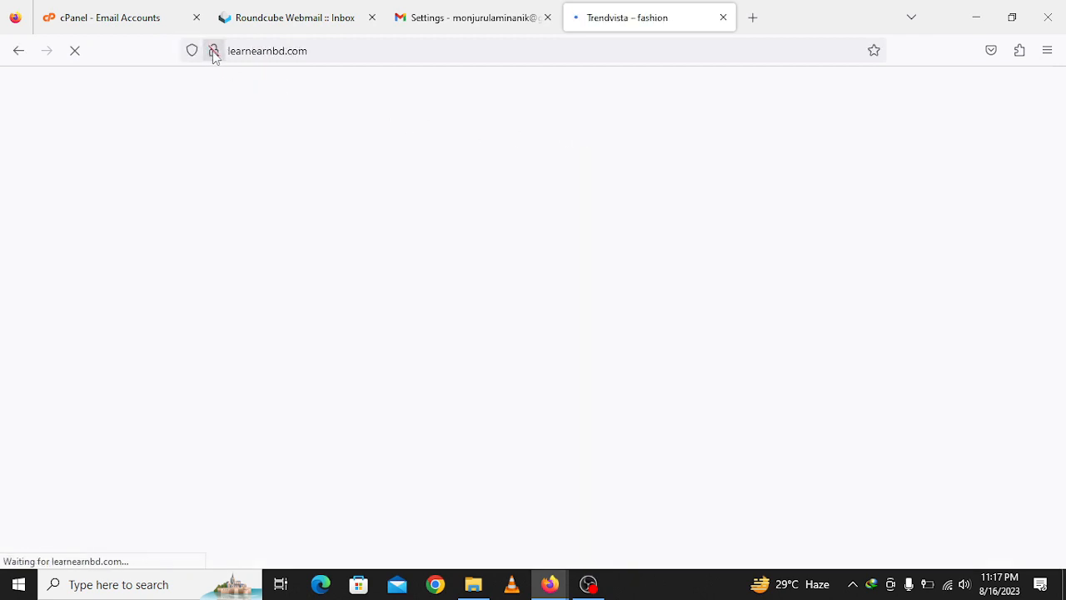
# - Check the site's connection info, reload learnearnbd.com, and return to Gmail
pyautogui.click(213, 51)
pyautogui.click(309, 50)
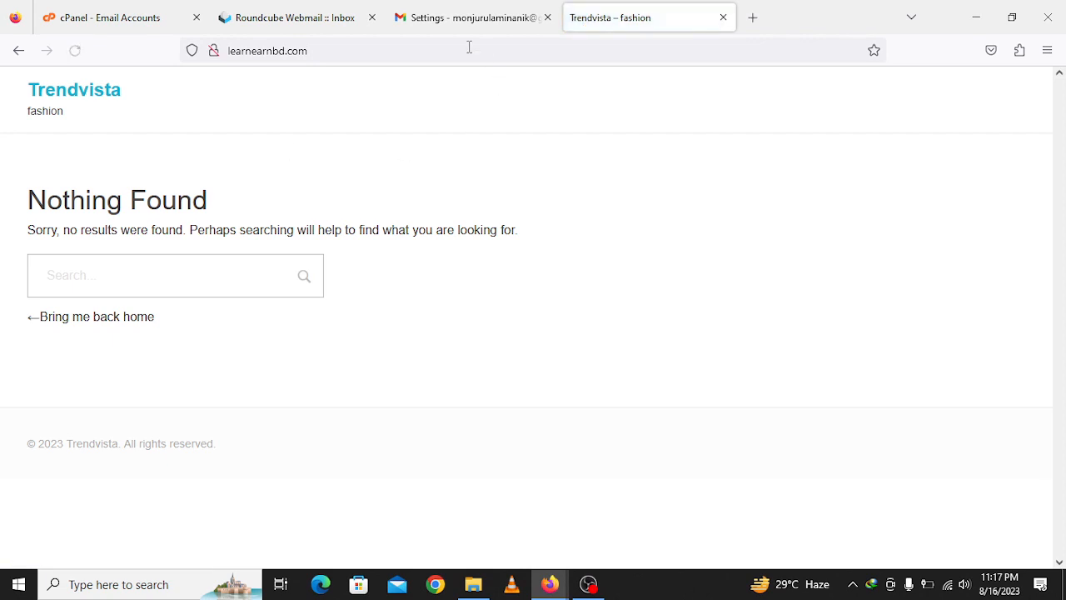
pyautogui.click(74, 50)
pyautogui.click(500, 17)
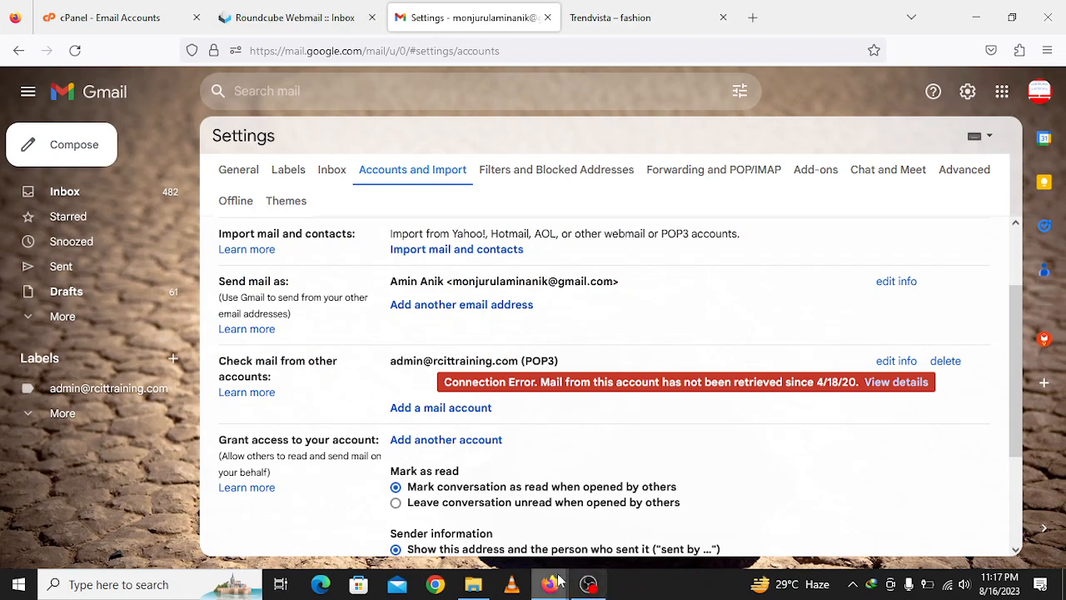
pyautogui.moveTo(583, 572)
pyautogui.click(620, 549)
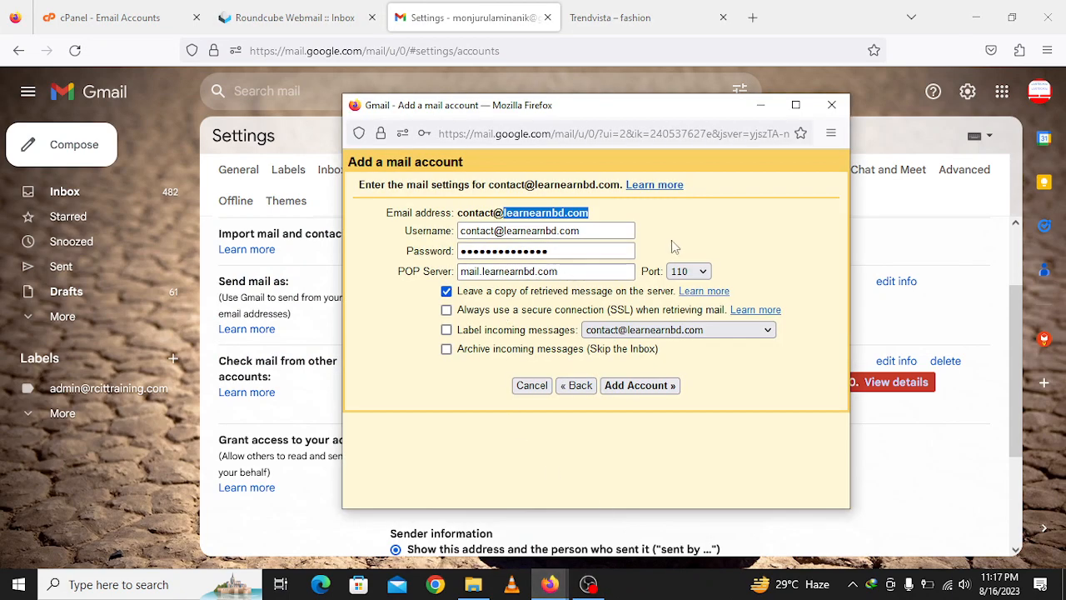
pyautogui.click(672, 240)
pyautogui.click(691, 271)
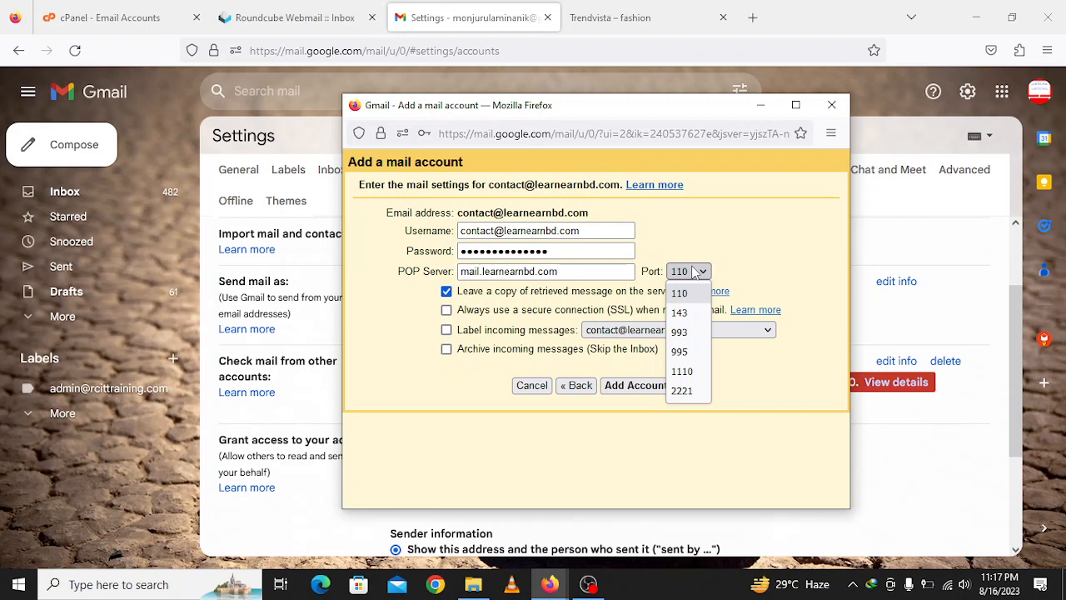
pyautogui.click(681, 258)
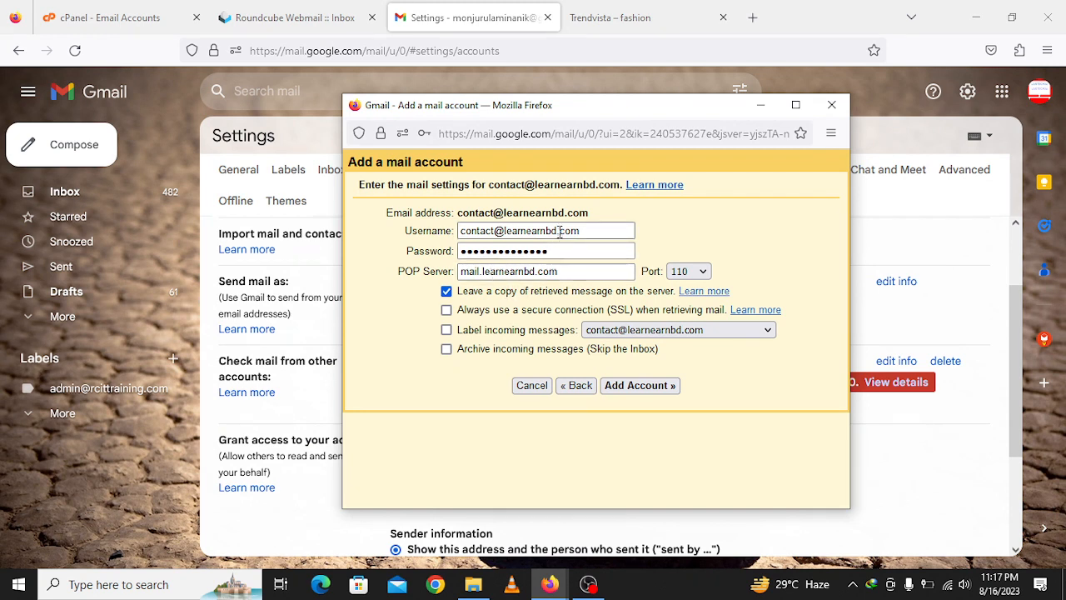
pyautogui.click(446, 310)
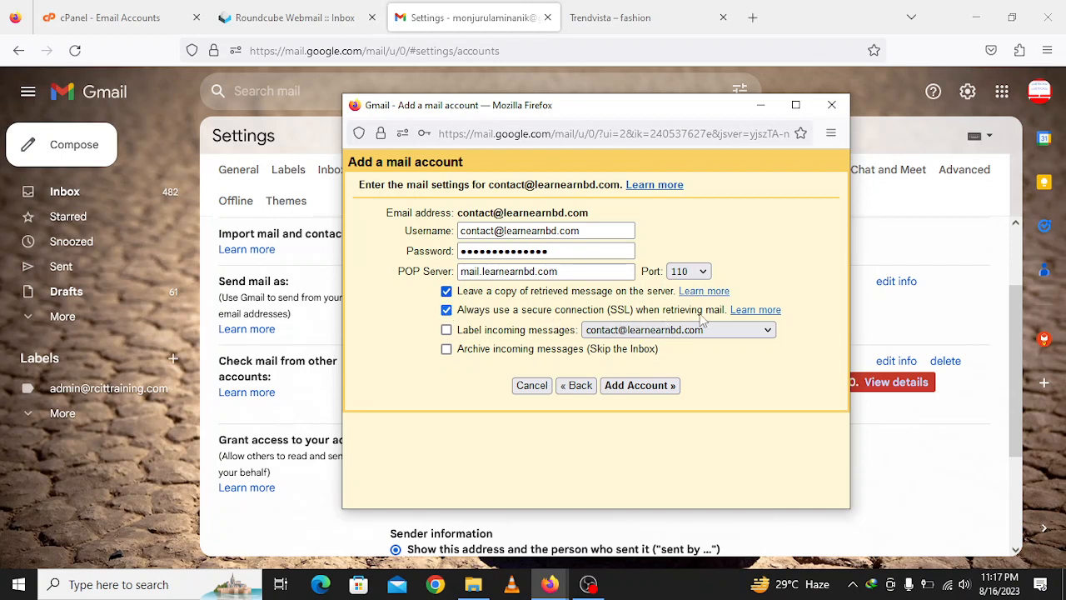
pyautogui.click(446, 330)
pyautogui.click(612, 333)
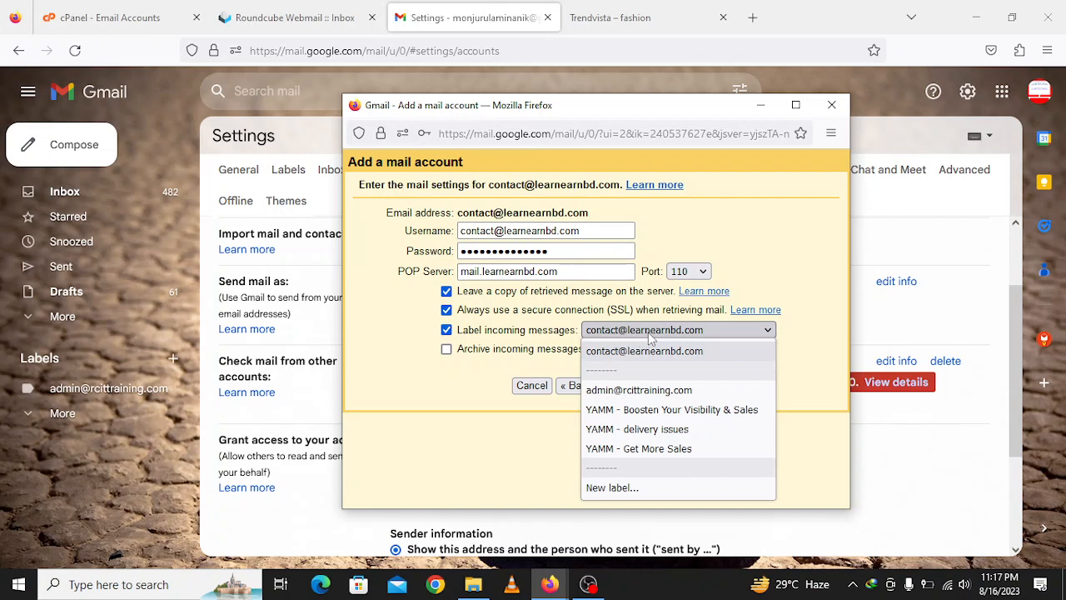
pyautogui.click(650, 335)
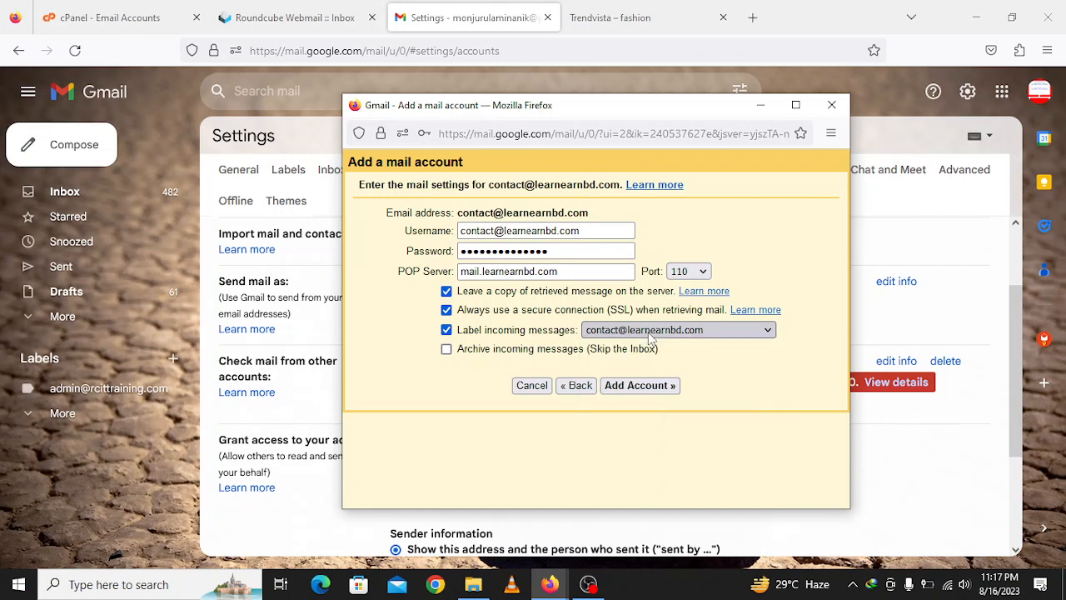
pyautogui.click(656, 393)
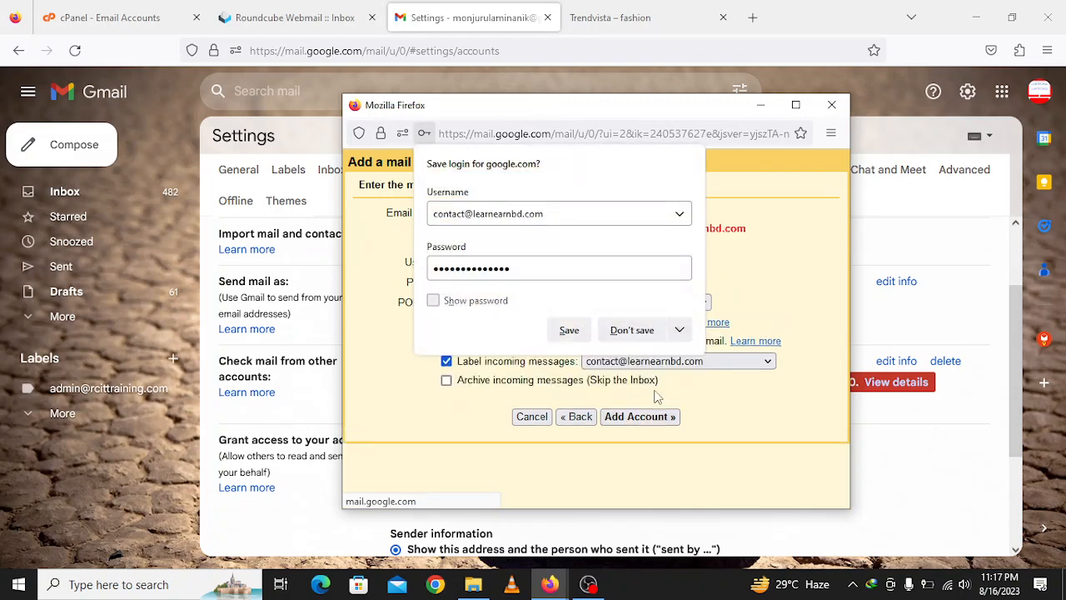
# - Save the login in the browser and refill the account's login details
pyautogui.click(565, 333)
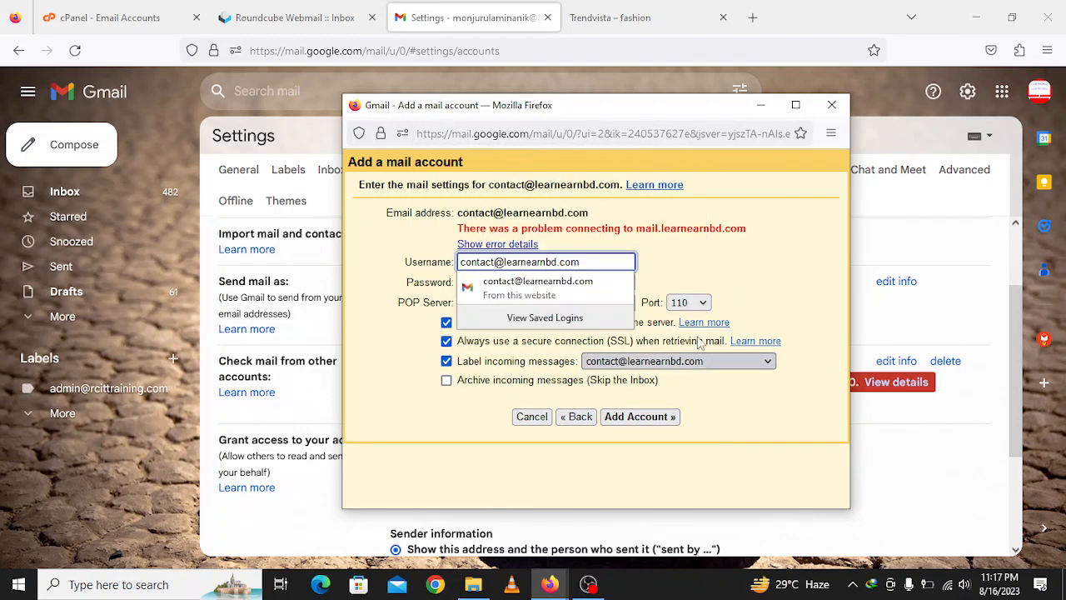
pyautogui.click(716, 268)
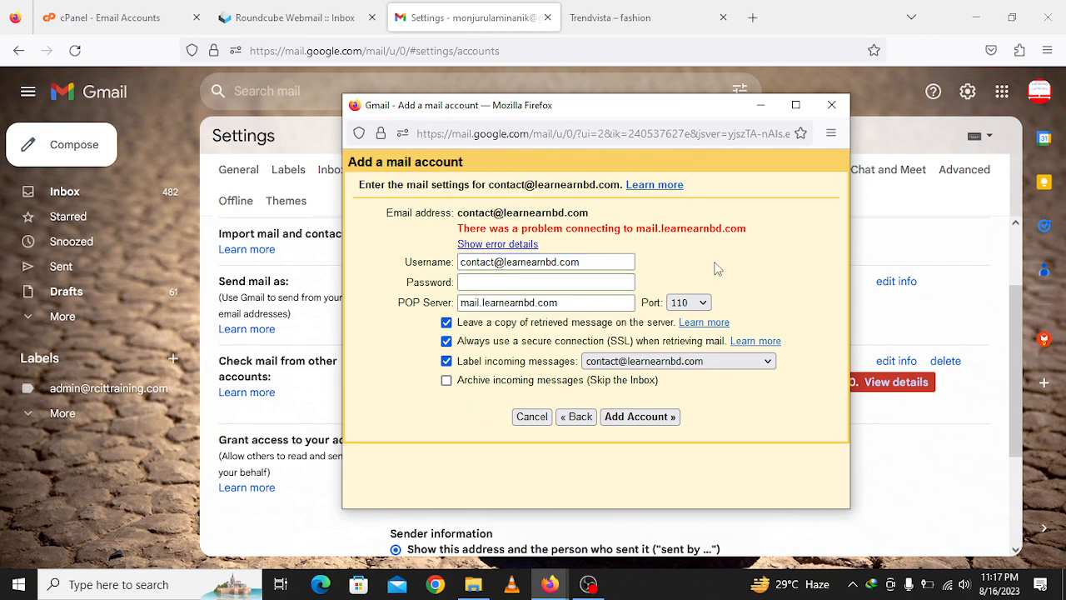
pyautogui.click(588, 584)
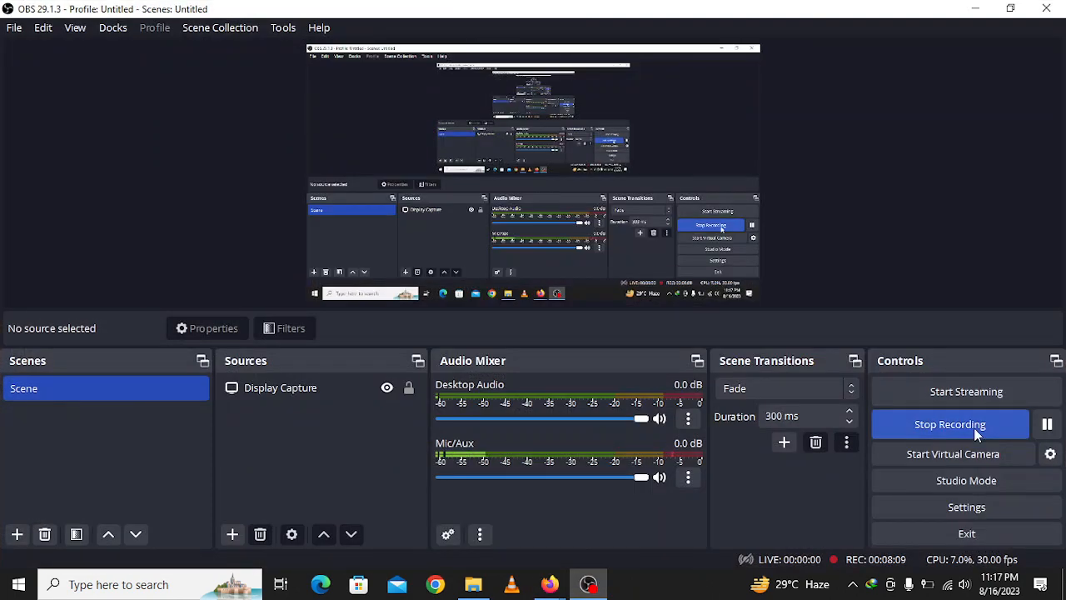
pyautogui.click(975, 8)
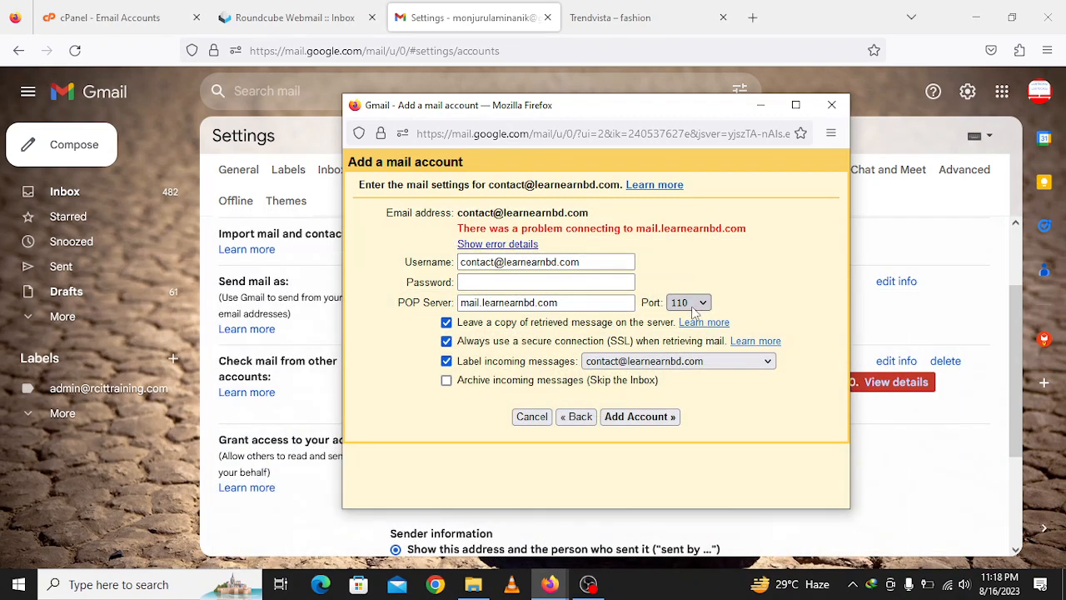
pyautogui.click(642, 418)
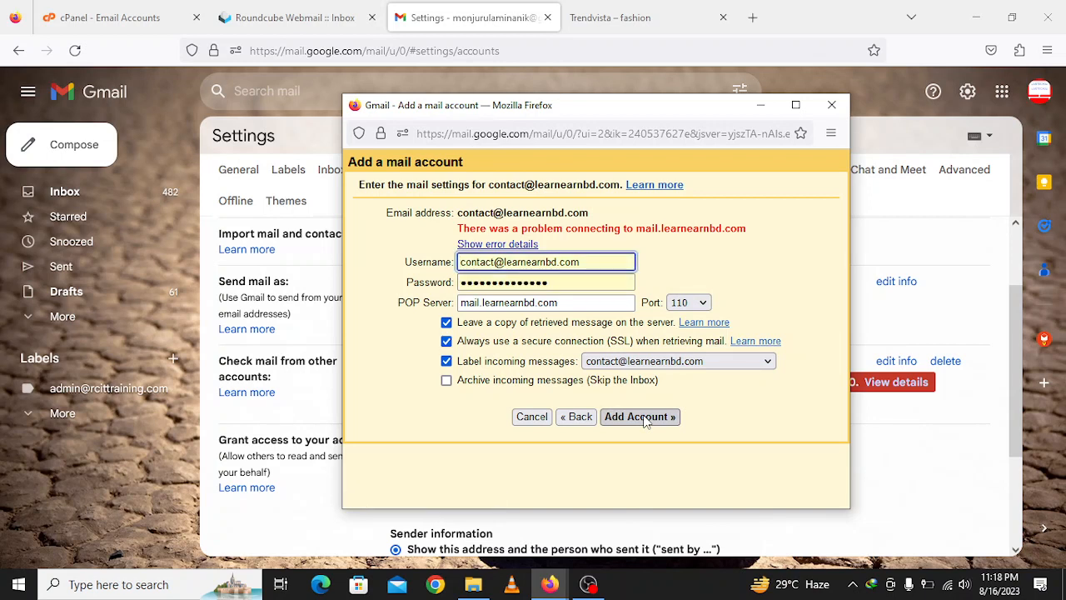
# - Set the POP port to 995, confirming it against Roundcube's incoming server settings
pyautogui.click(688, 302)
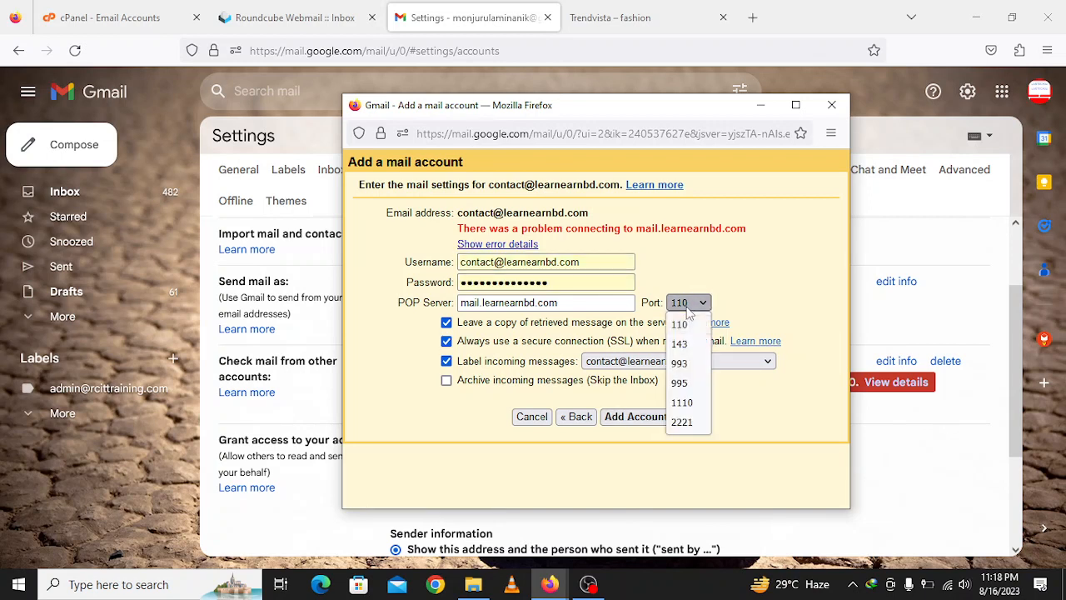
pyautogui.click(682, 383)
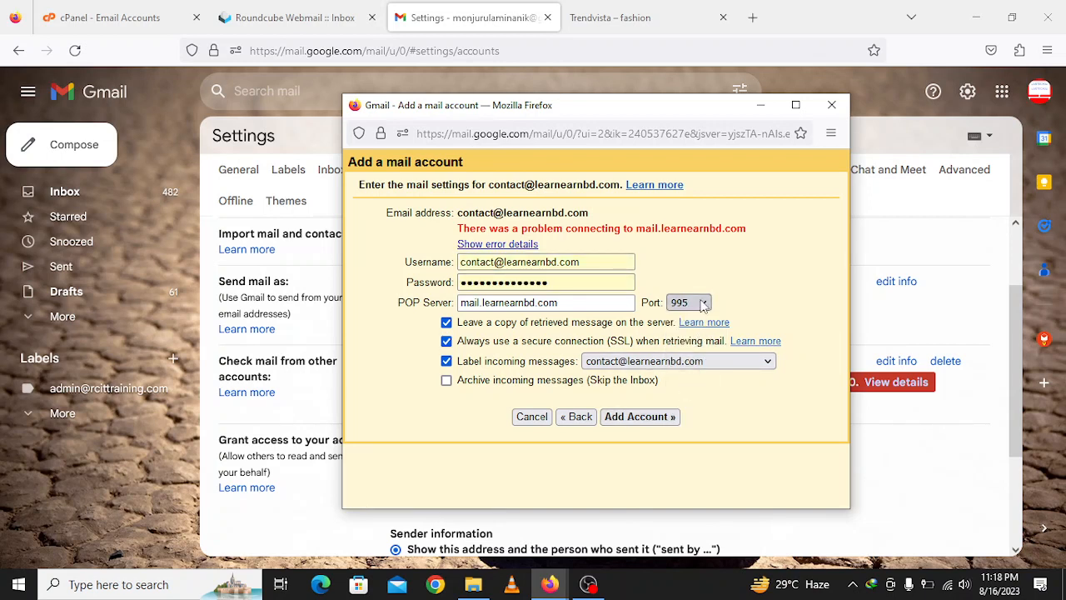
pyautogui.click(283, 15)
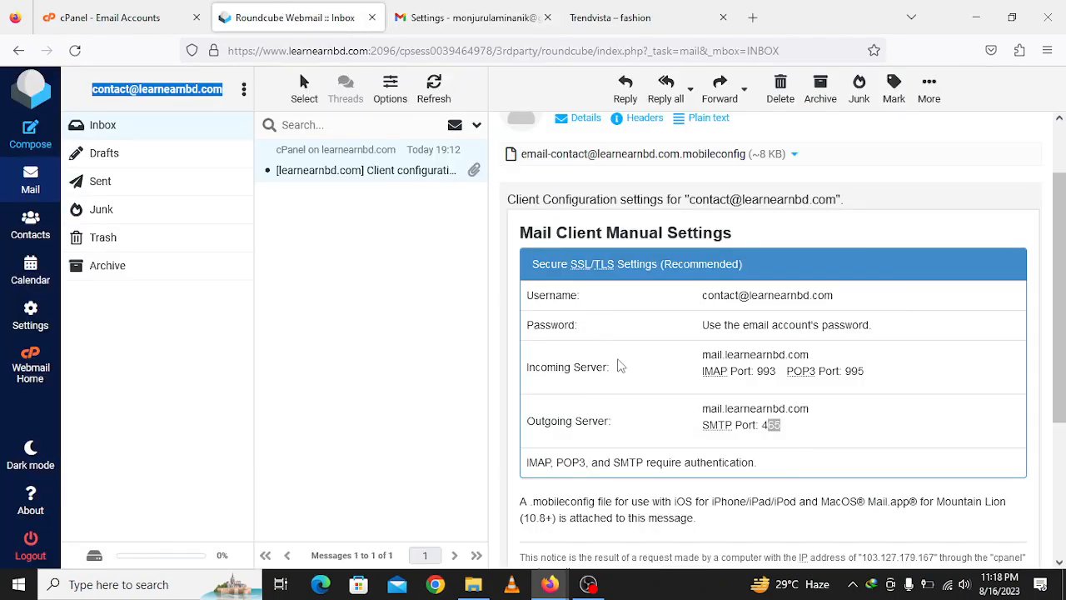
pyautogui.moveTo(530, 366); pyautogui.dragTo(844, 392)
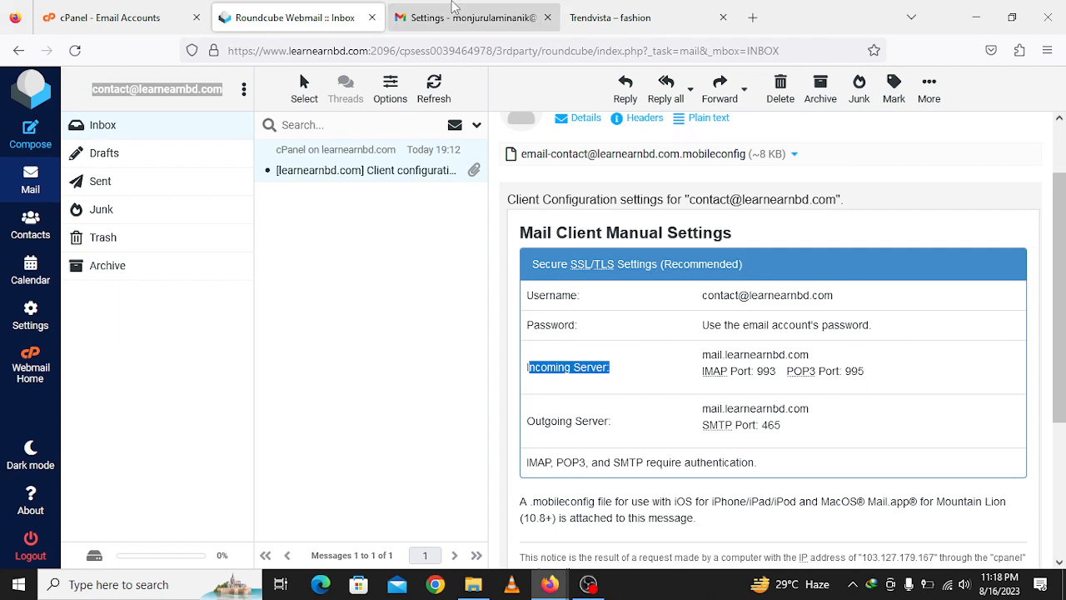
pyautogui.click(454, 6)
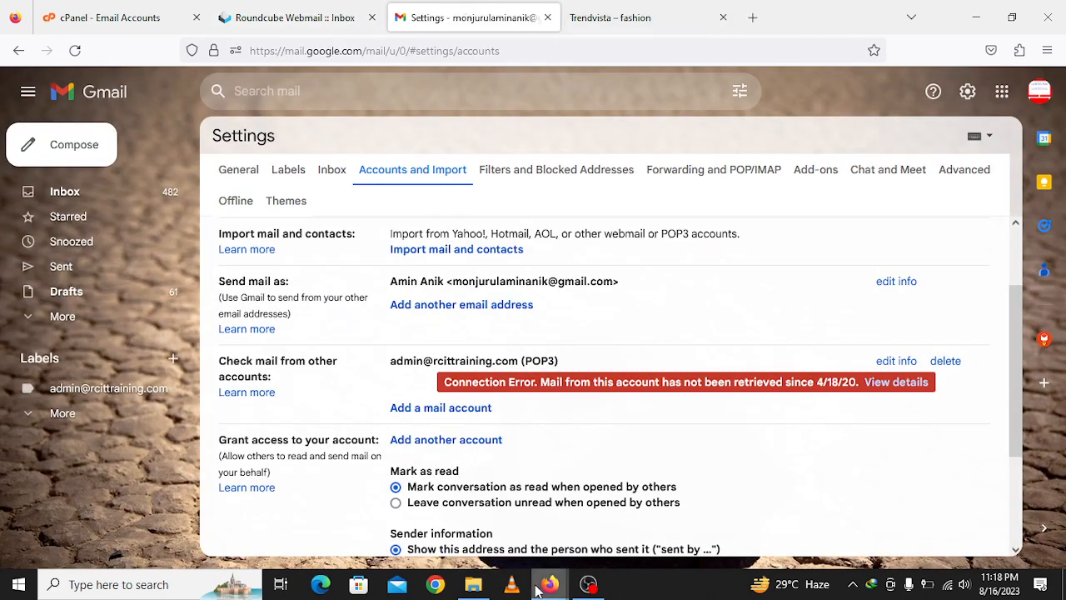
pyautogui.moveTo(537, 589)
pyautogui.click(616, 525)
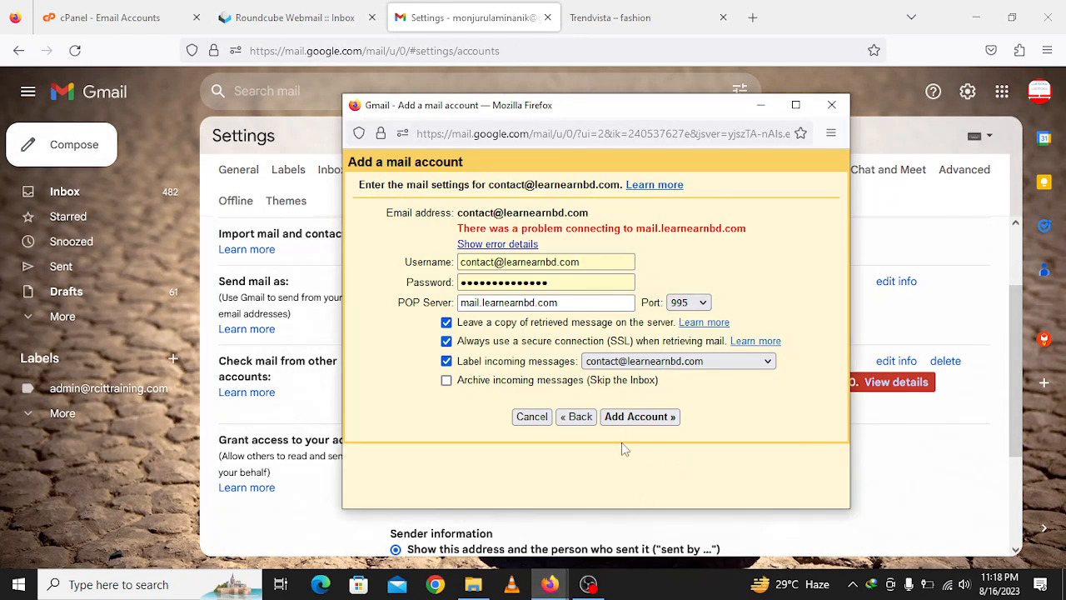
pyautogui.click(636, 422)
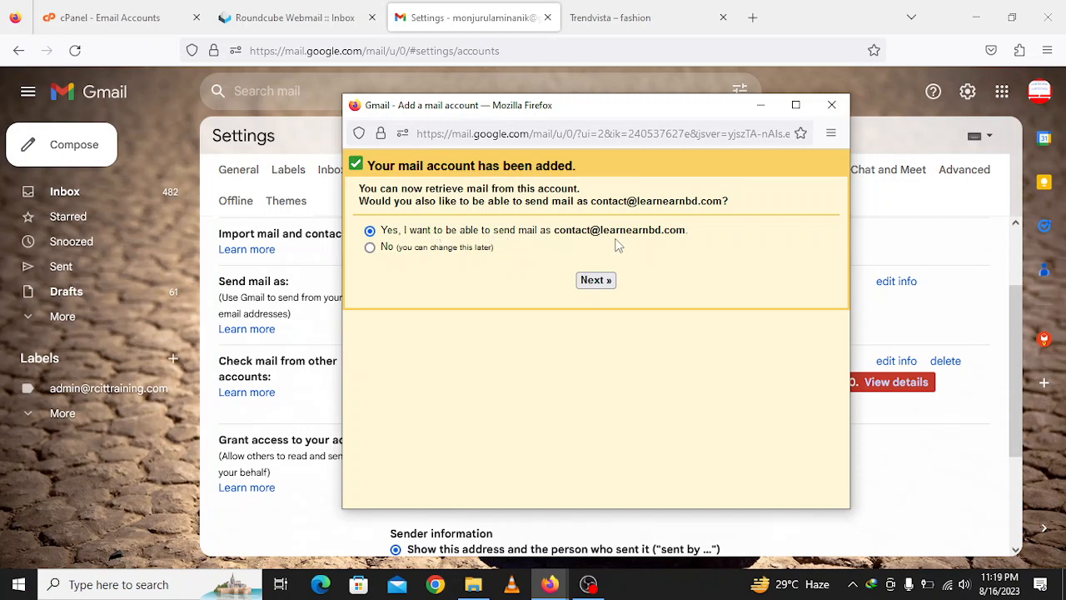
pyautogui.click(605, 284)
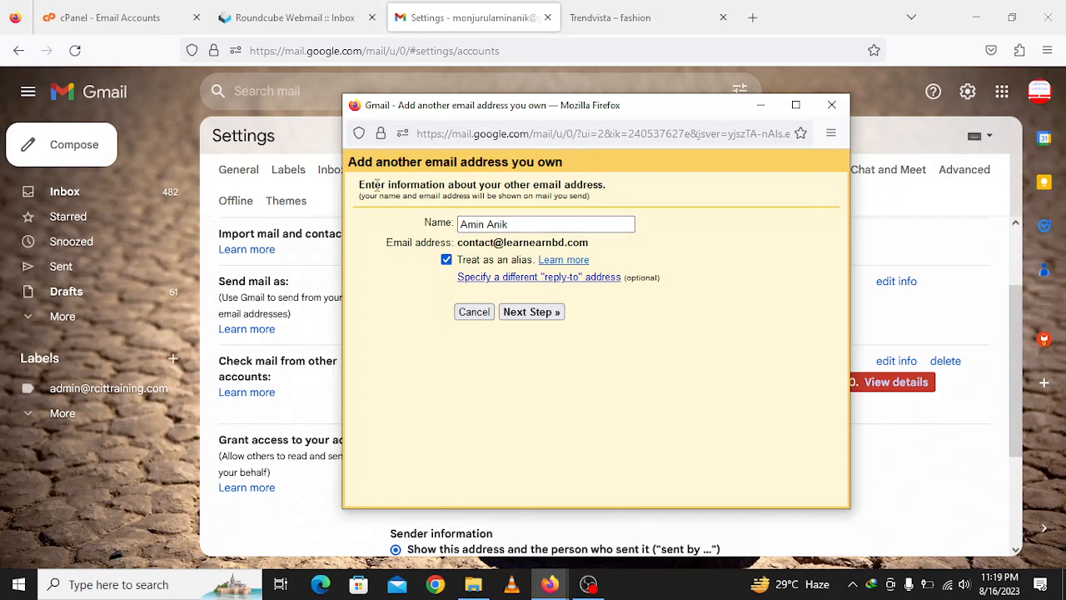
# - Replace the sender name with 'Learn Earn BD' and continue to the SMTP server step
pyautogui.moveTo(372, 184); pyautogui.dragTo(612, 192)
pyautogui.click(631, 196)
pyautogui.tripleClick(515, 224)
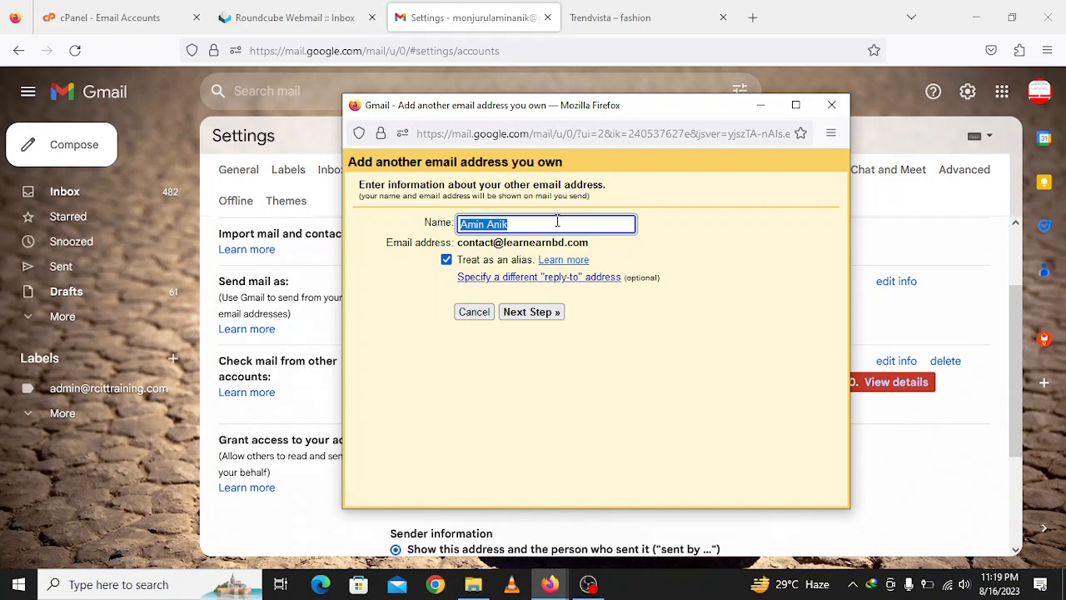
pyautogui.press('BackSpace')
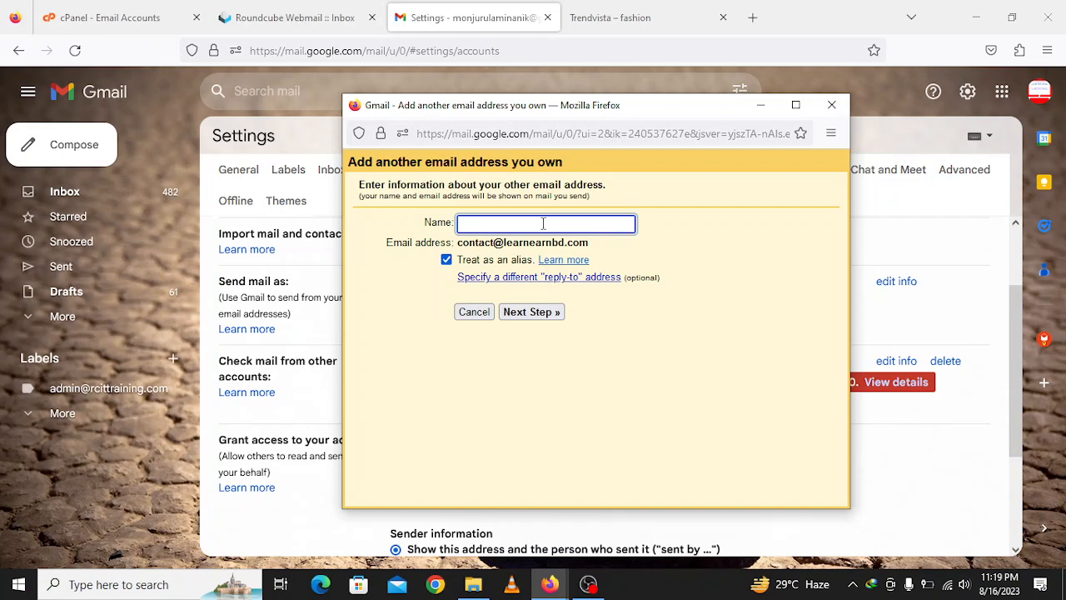
pyautogui.write('Learn Earn BD')
pyautogui.click(532, 312)
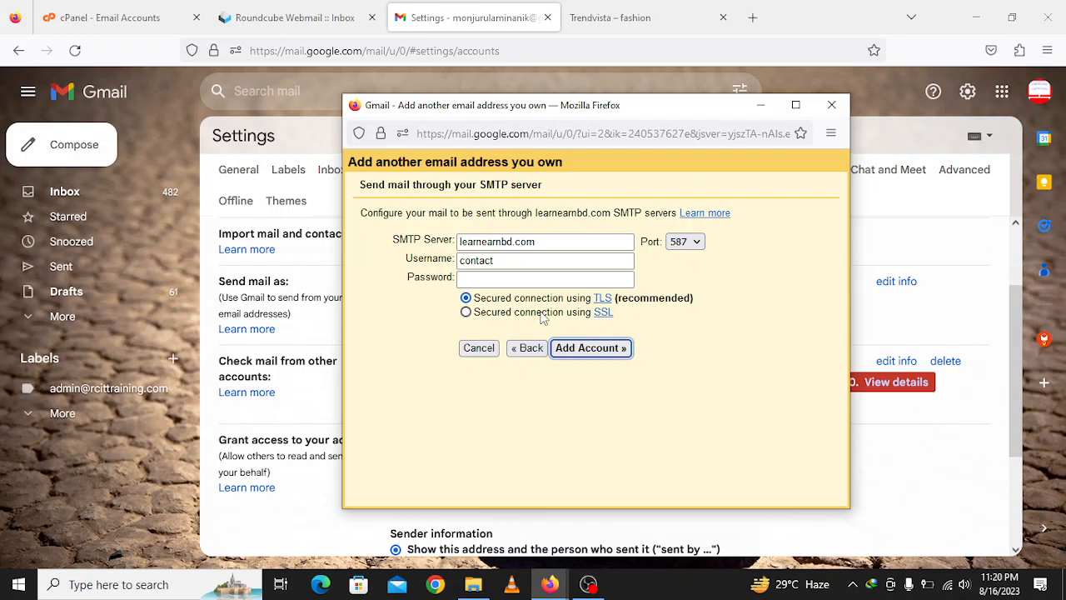
pyautogui.click(515, 260)
pyautogui.doubleClick(516, 260)
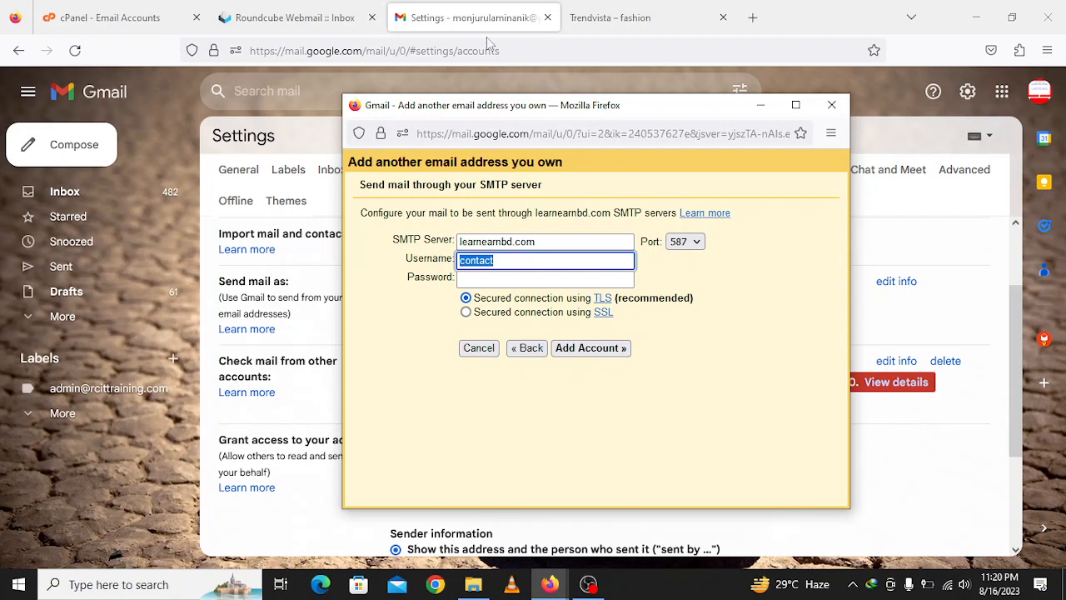
pyautogui.click(293, 18)
pyautogui.rightClick(150, 90)
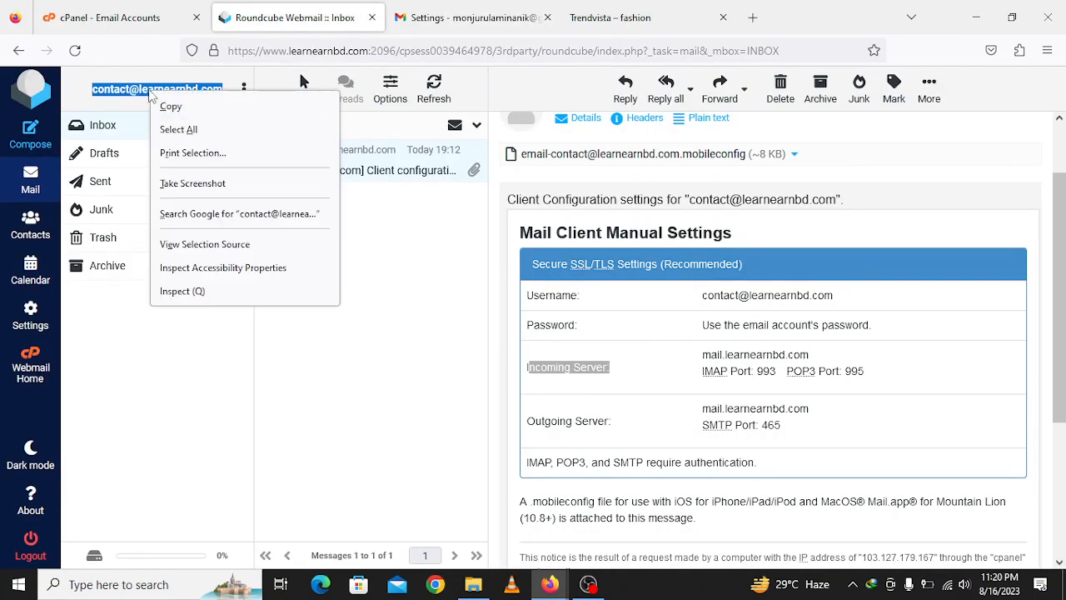
pyautogui.click(169, 104)
pyautogui.click(466, 17)
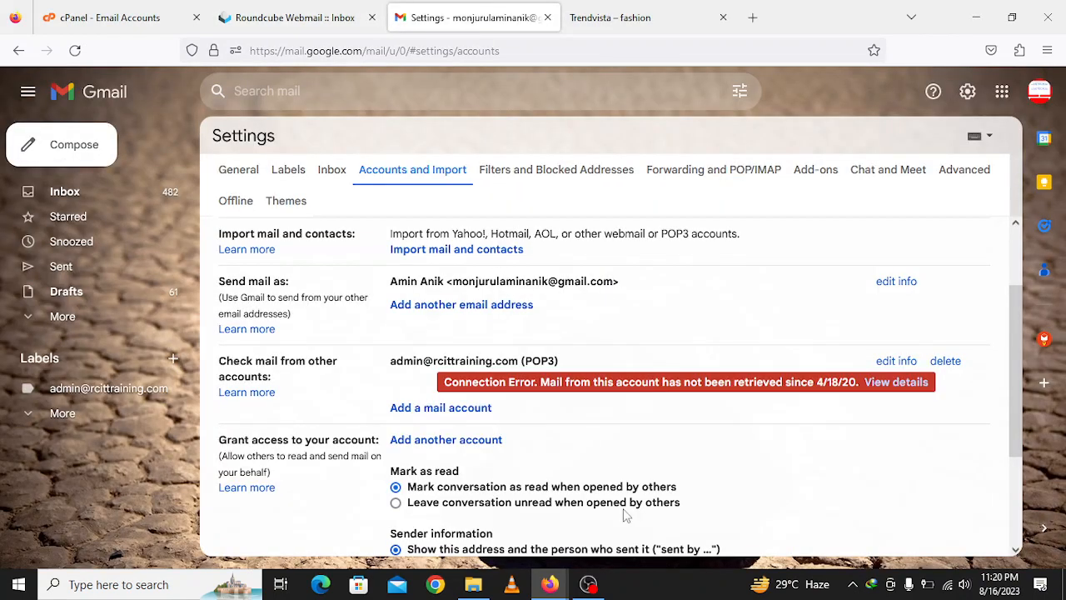
pyautogui.moveTo(549, 584)
pyautogui.click(607, 540)
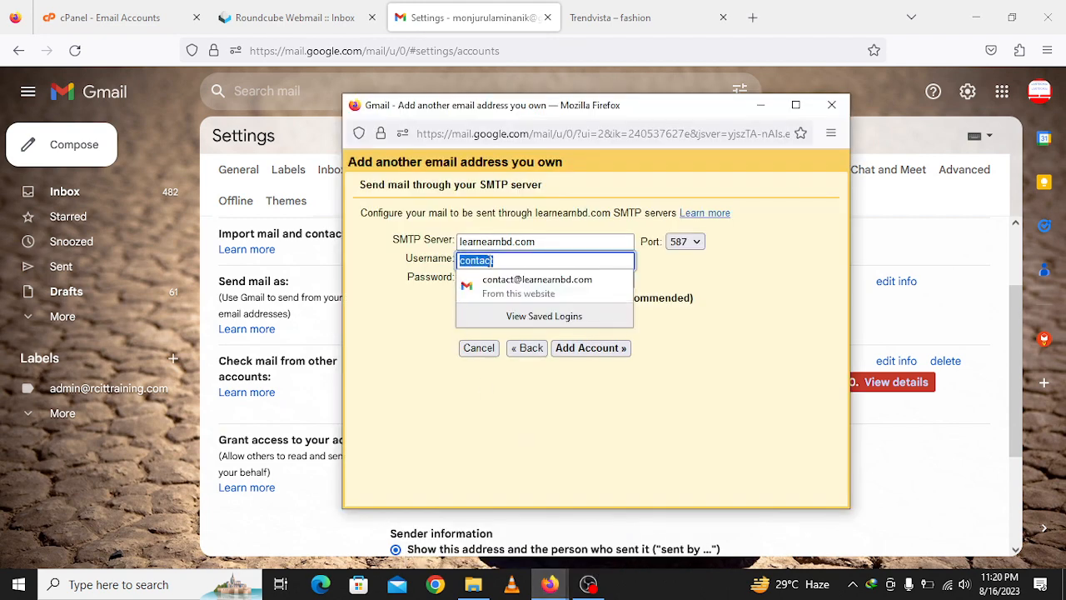
pyautogui.rightClick(492, 259)
pyautogui.click(530, 423)
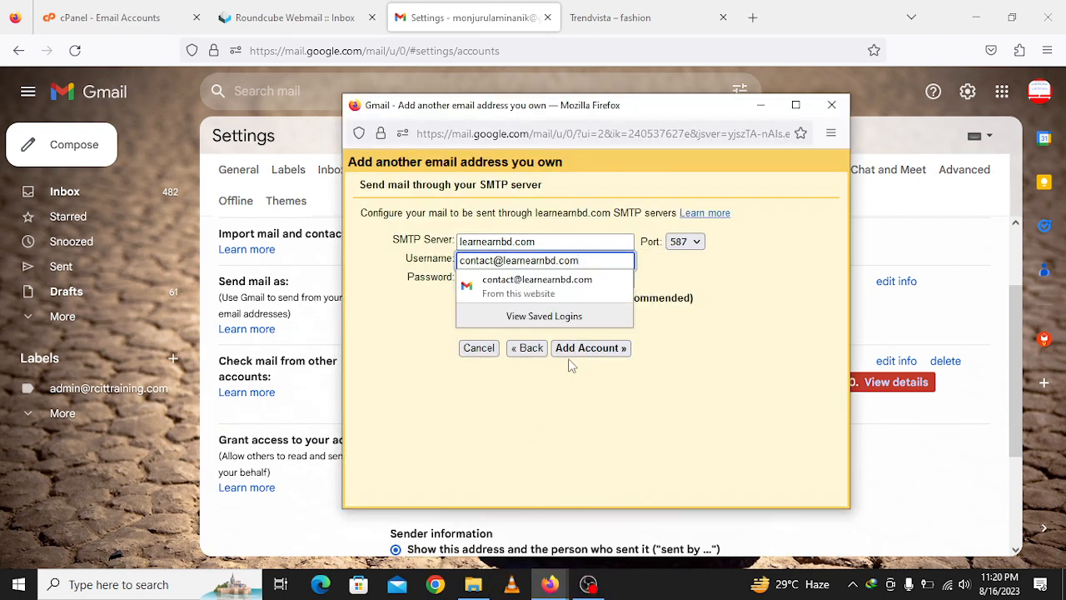
pyautogui.click(677, 285)
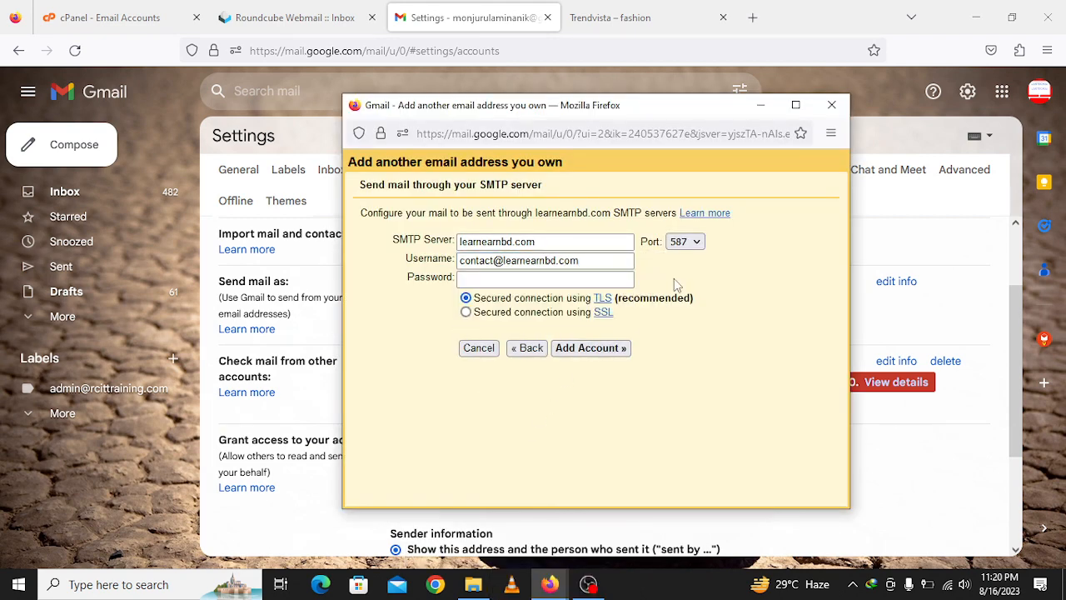
# - Enter the account password and change the SMTP server to mail.learnearnbd.com
pyautogui.click(489, 279)
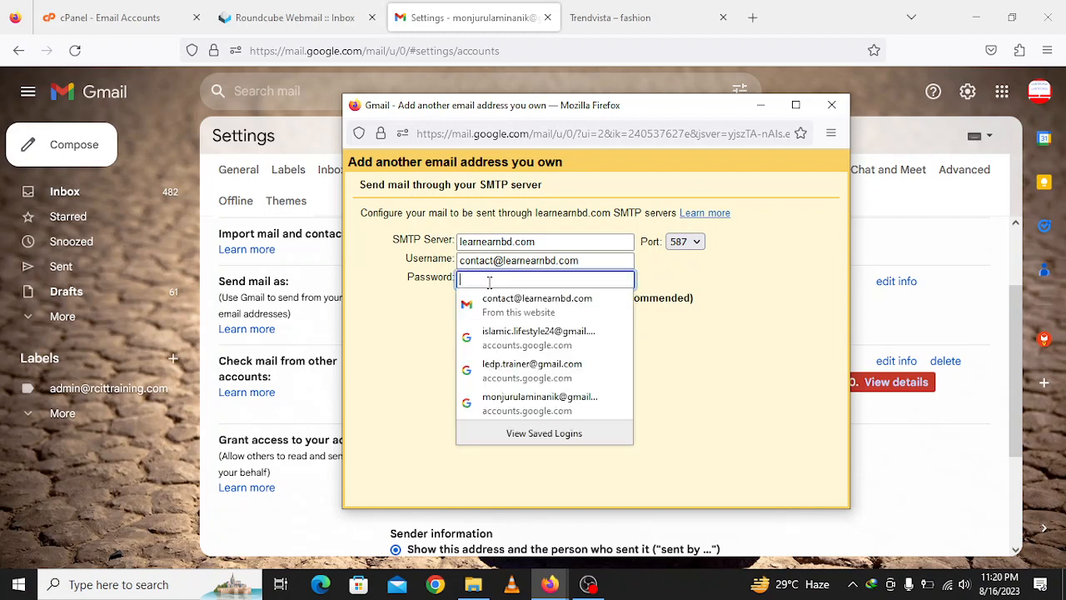
pyautogui.write('********')
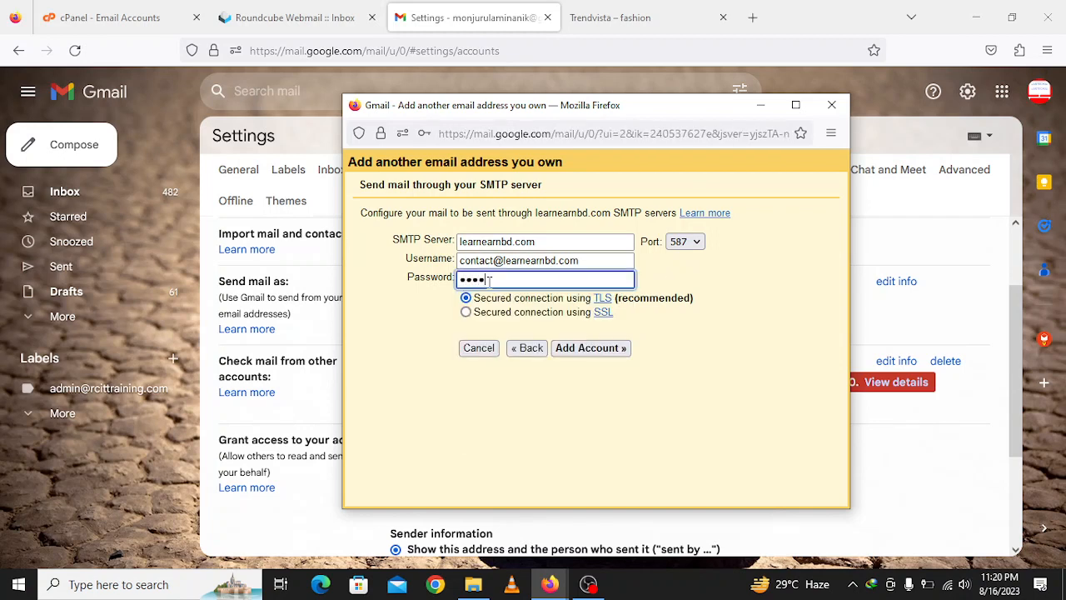
pyautogui.write('*******')
pyautogui.click(460, 243)
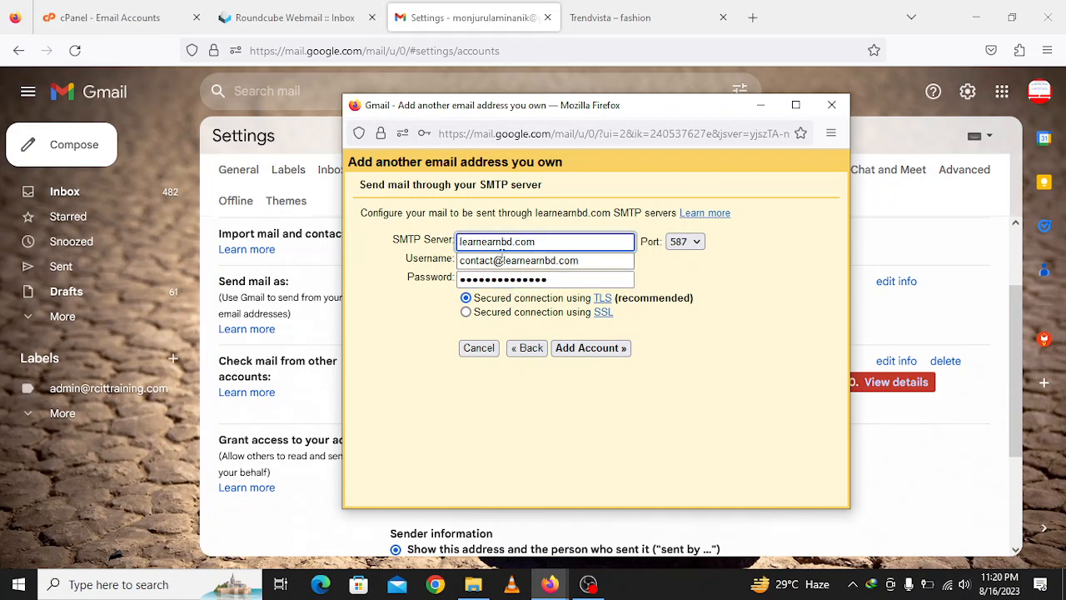
pyautogui.write('mail.')
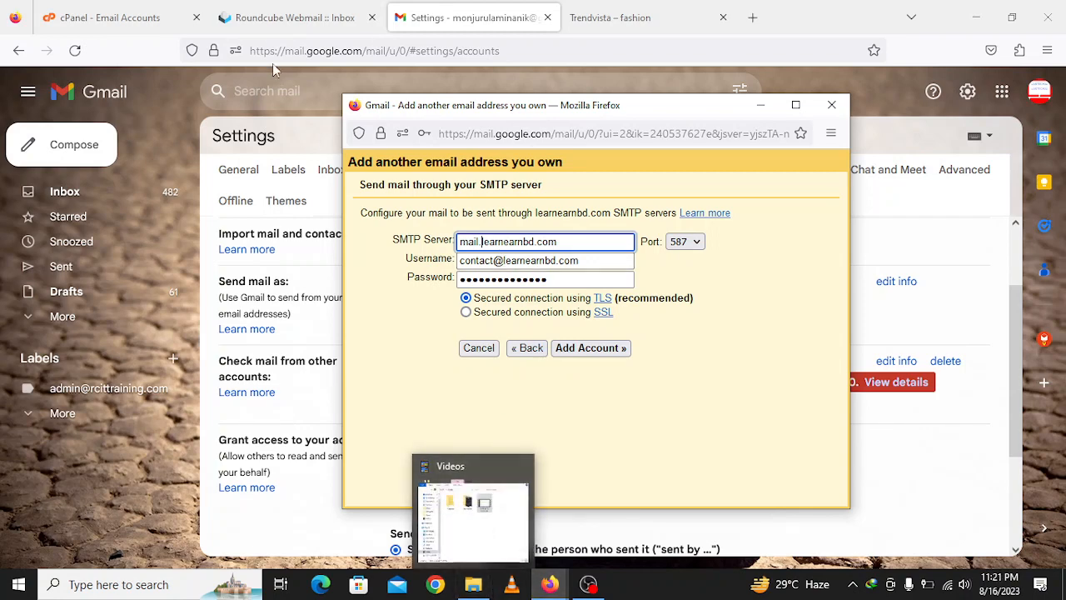
# - Set the SMTP port to 465 with SSL after checking Roundcube's outgoing server details
pyautogui.click(277, 18)
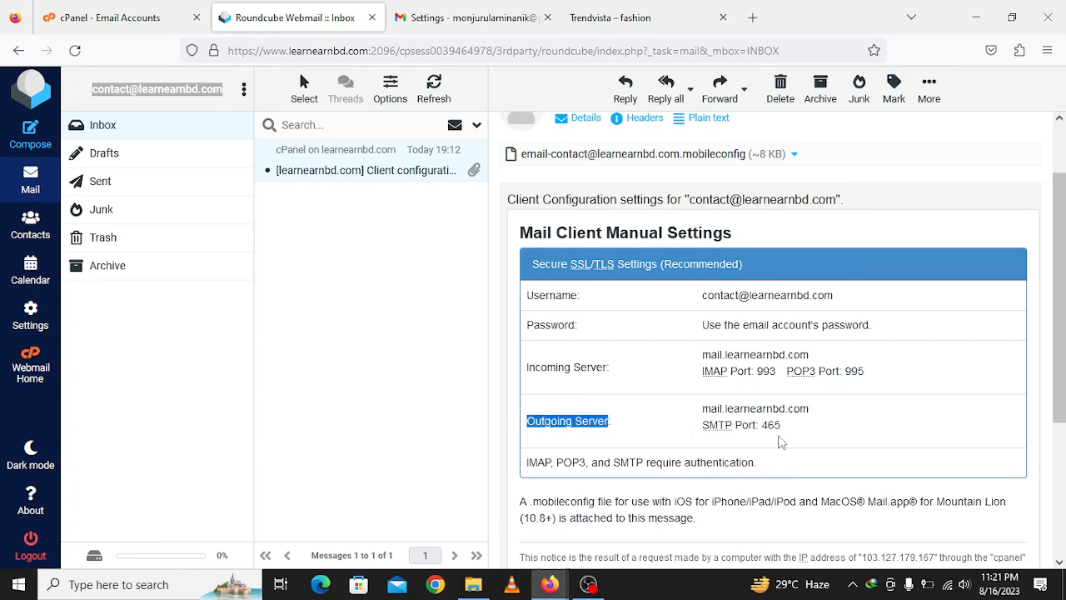
pyautogui.click(441, 12)
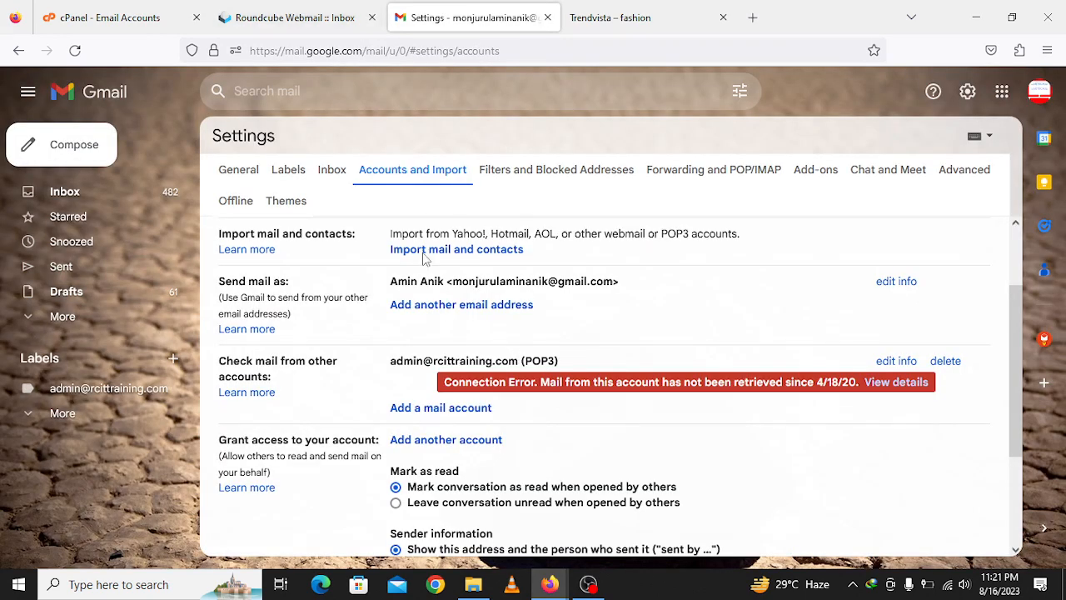
pyautogui.moveTo(550, 584)
pyautogui.click(663, 523)
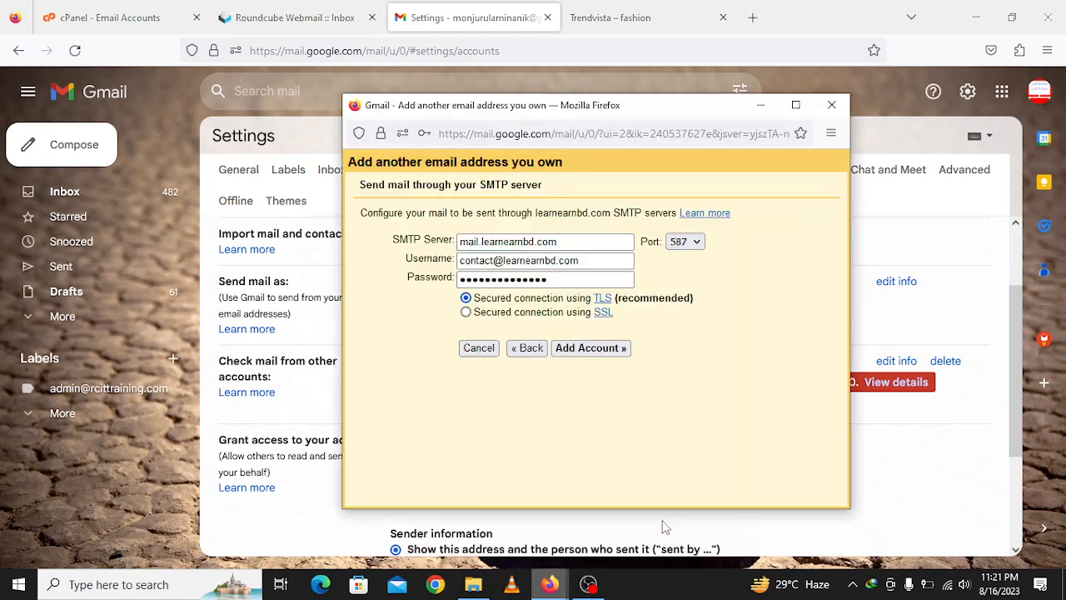
pyautogui.click(684, 242)
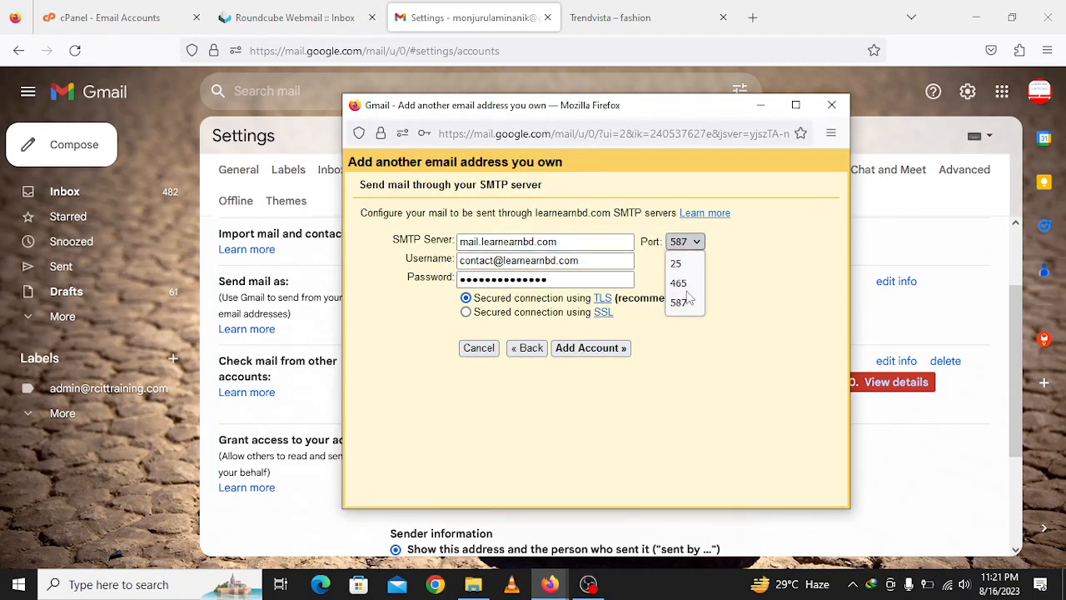
pyautogui.click(687, 291)
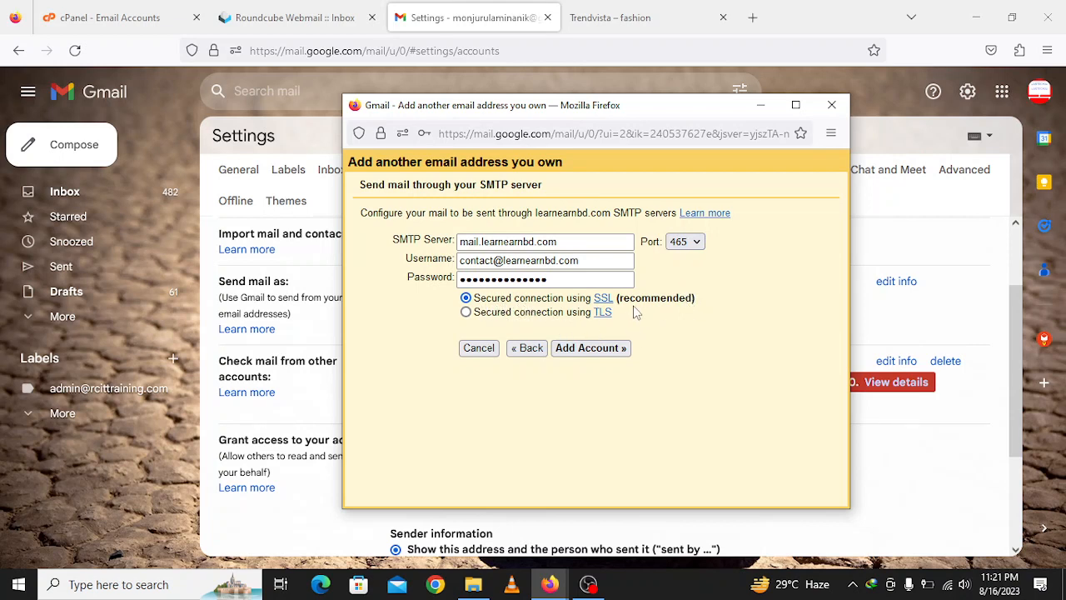
pyautogui.click(591, 350)
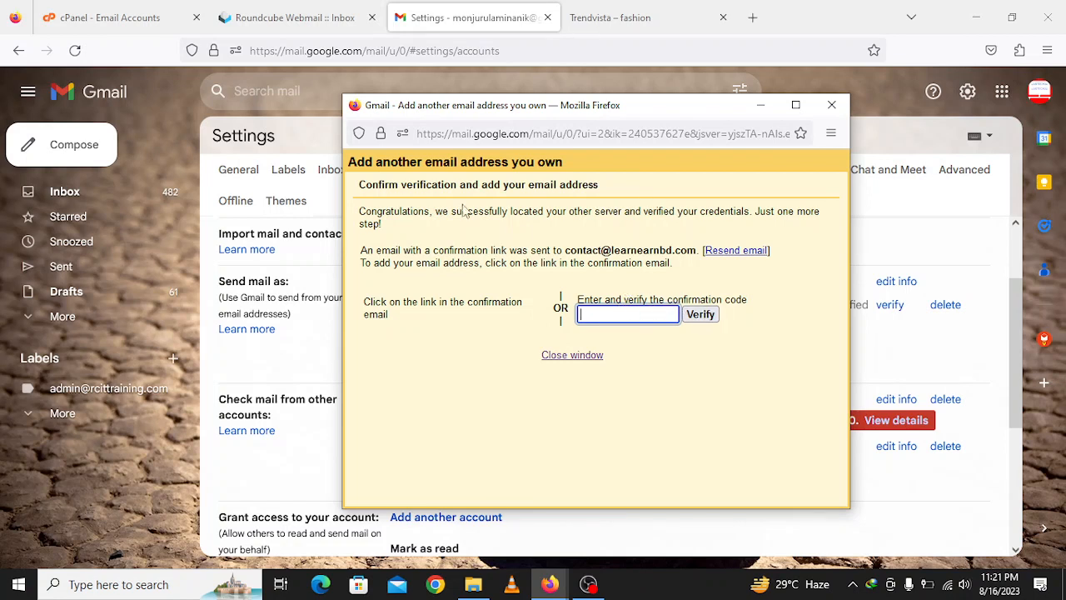
pyautogui.click(108, 18)
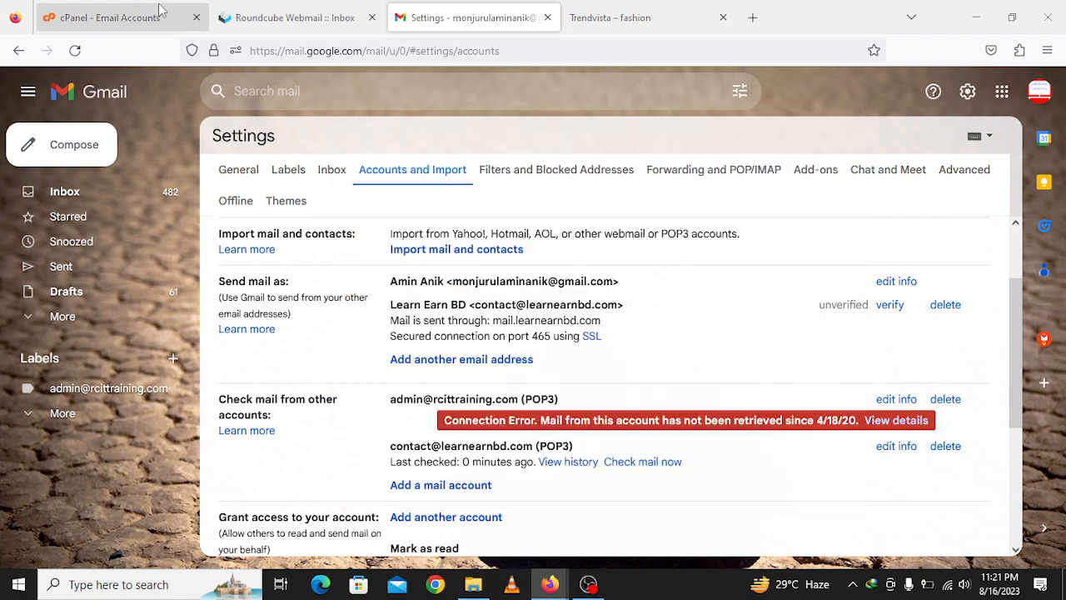
pyautogui.click(480, 264)
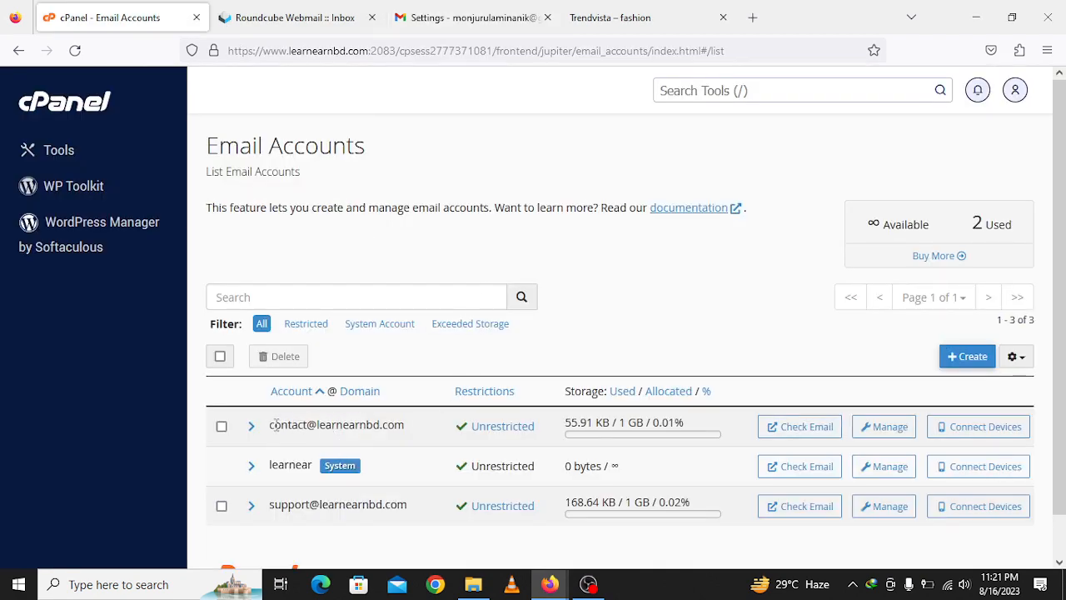
pyautogui.moveTo(271, 425); pyautogui.dragTo(408, 436)
pyautogui.click(349, 433)
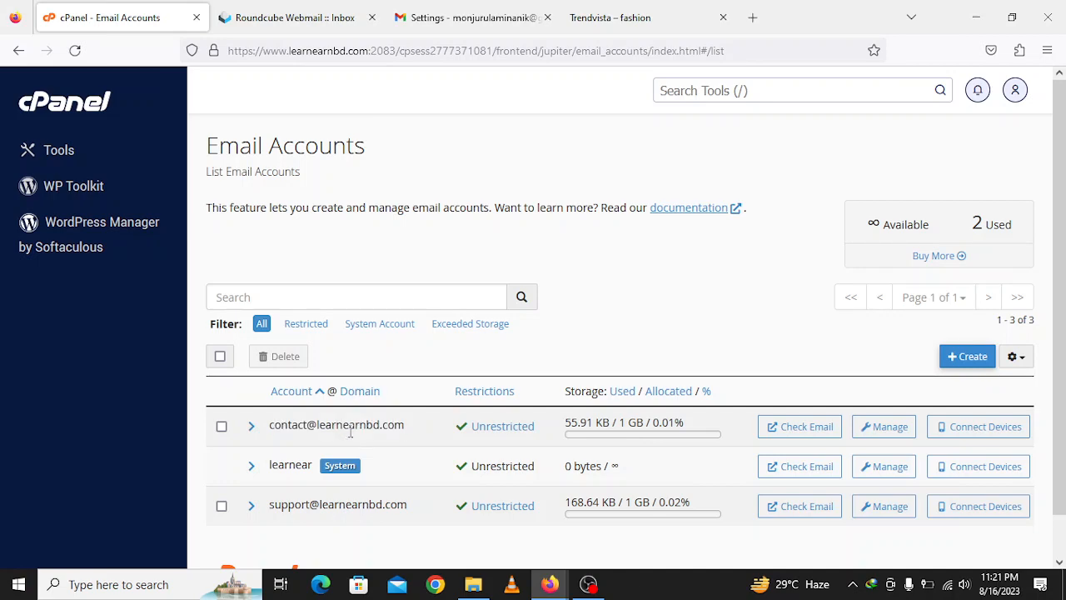
# - Open the contact account's Roundcube webmail from cPanel and reload its inbox
pyautogui.click(346, 7)
pyautogui.click(15, 9)
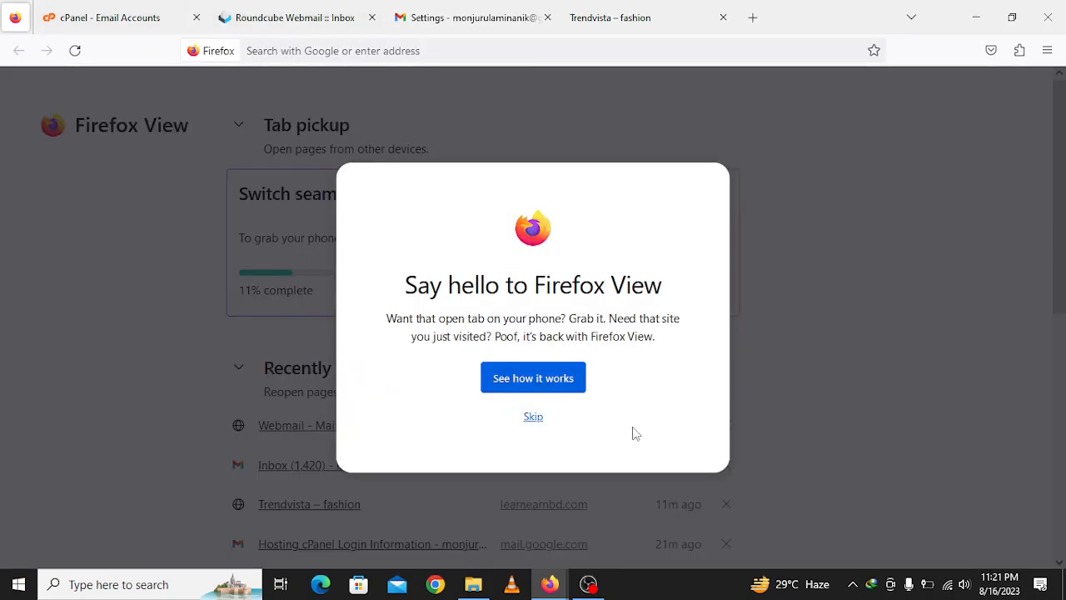
pyautogui.click(533, 416)
pyautogui.click(158, 10)
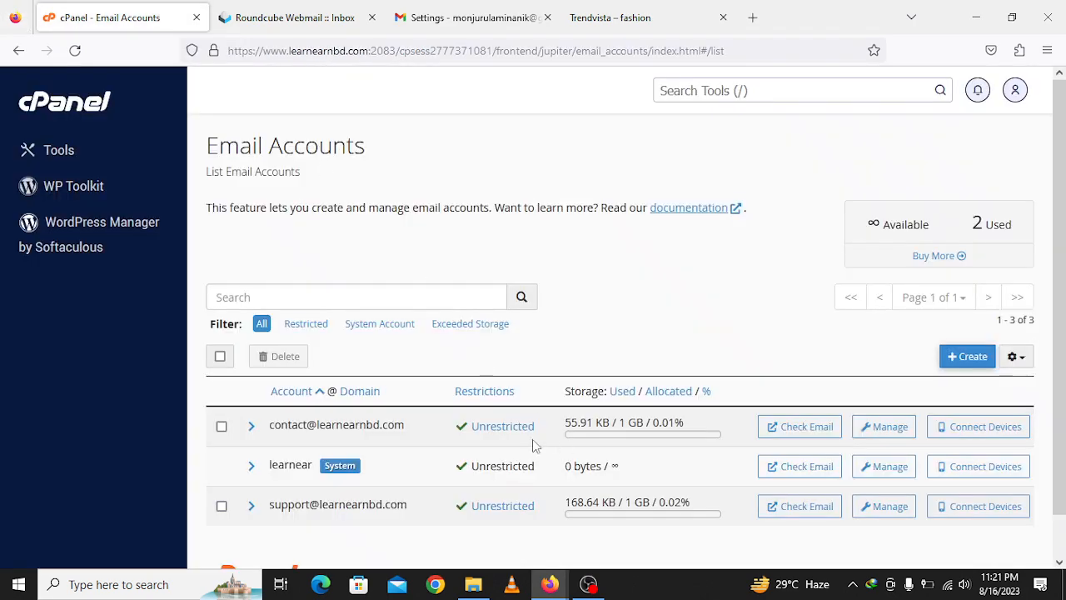
pyautogui.click(818, 435)
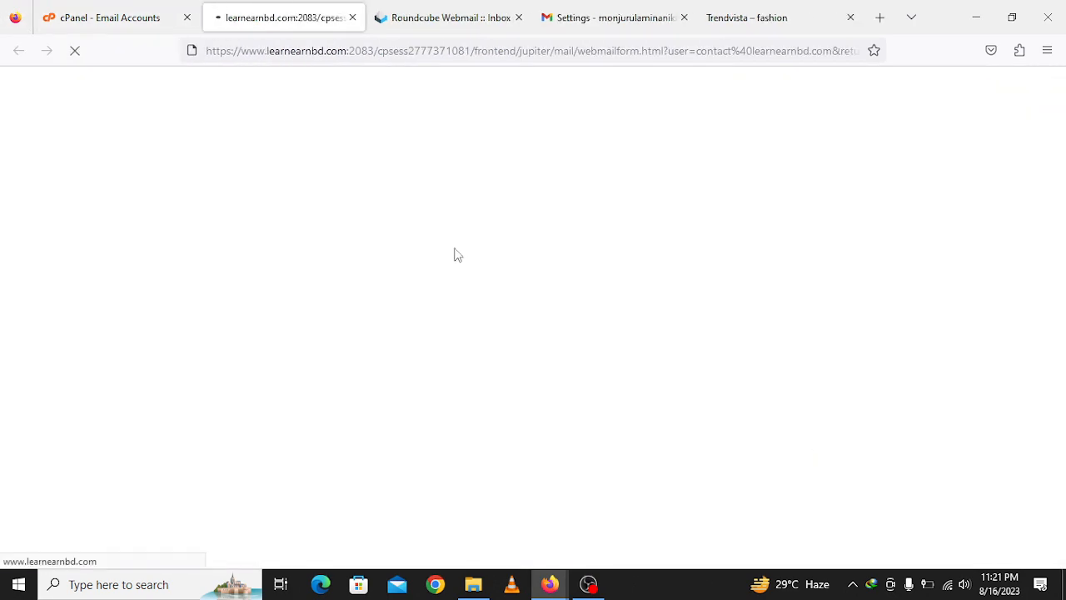
pyautogui.click(497, 25)
pyautogui.click(518, 18)
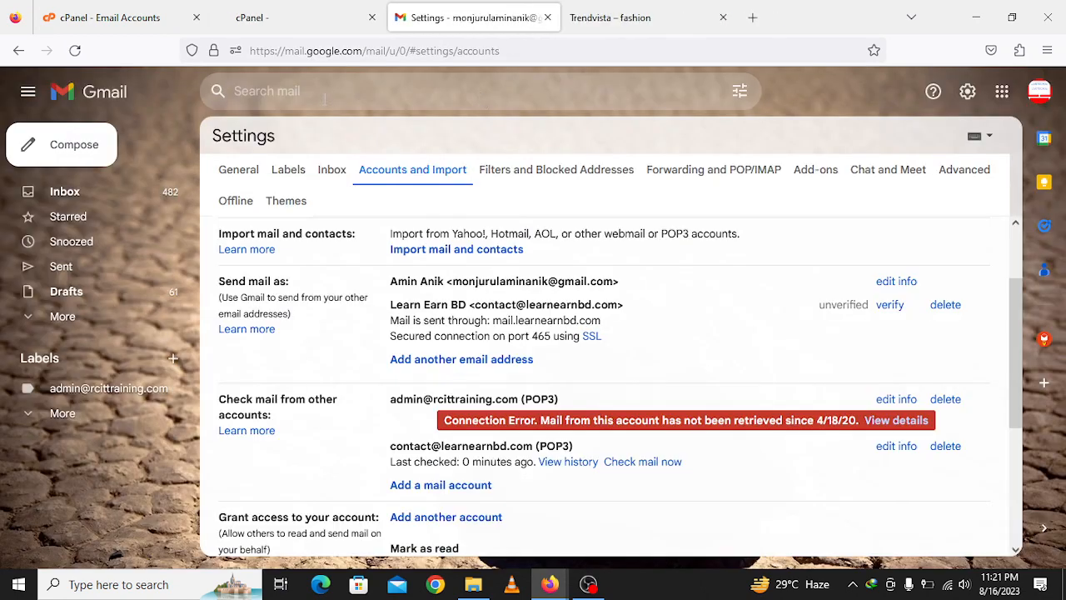
pyautogui.click(304, 18)
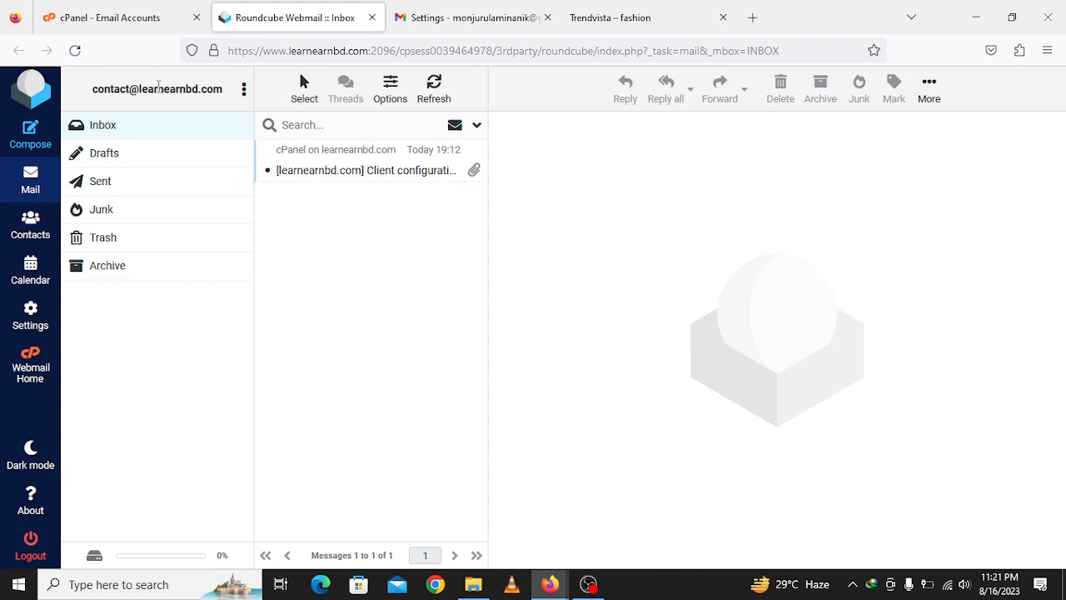
pyautogui.click(75, 52)
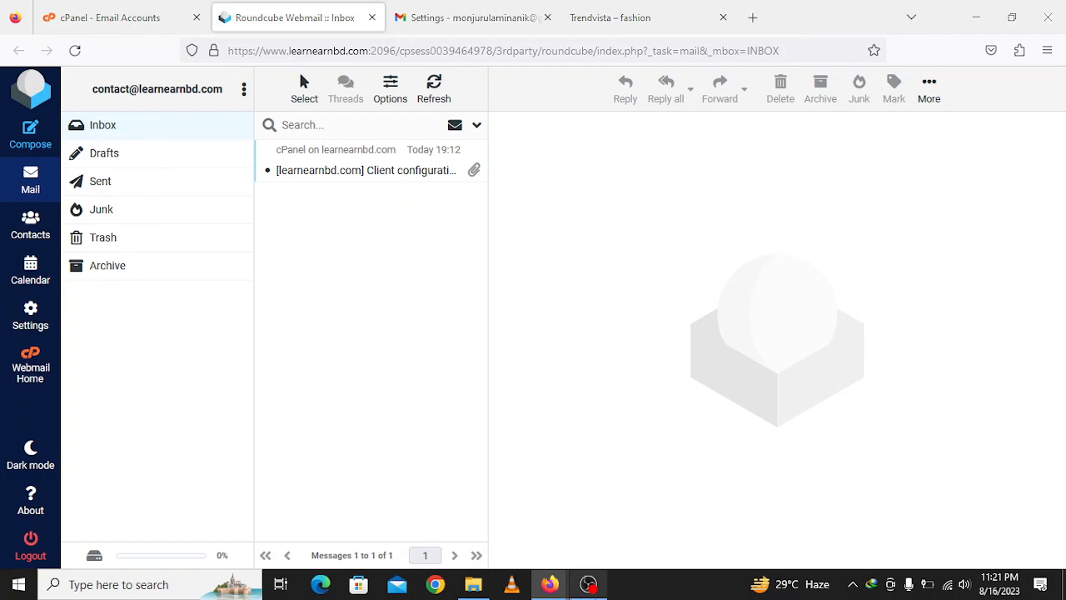
# - Pause and resume the screen recording, then return to the Roundcube inbox
pyautogui.click(588, 584)
pyautogui.click(1046, 424)
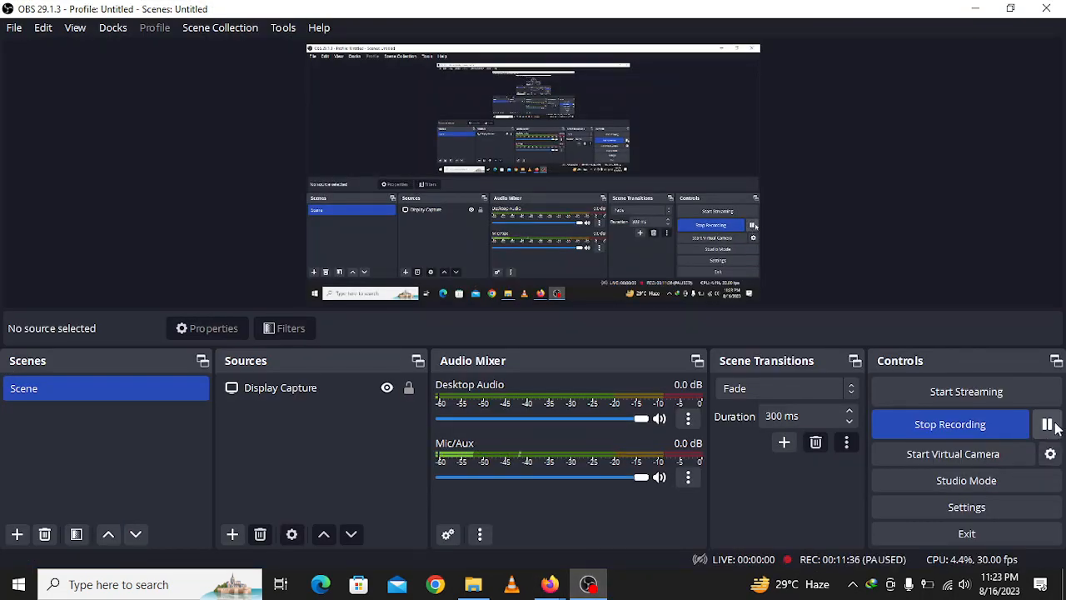
pyautogui.click(1047, 424)
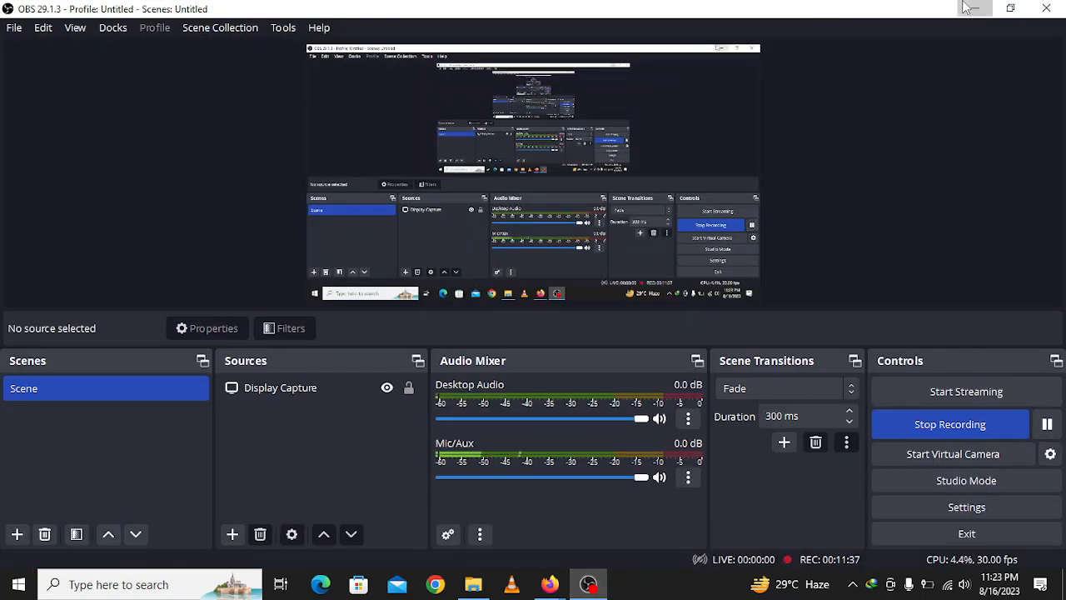
pyautogui.click(968, 8)
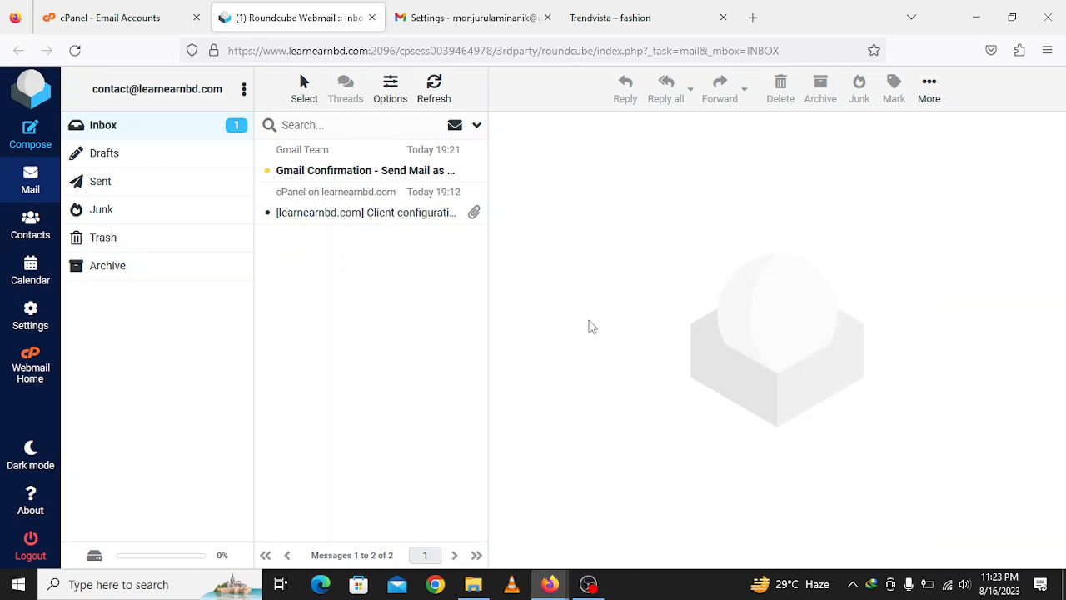
# - Copy the confirmation code from the Gmail Confirmation email in Roundcube
pyautogui.click(369, 159)
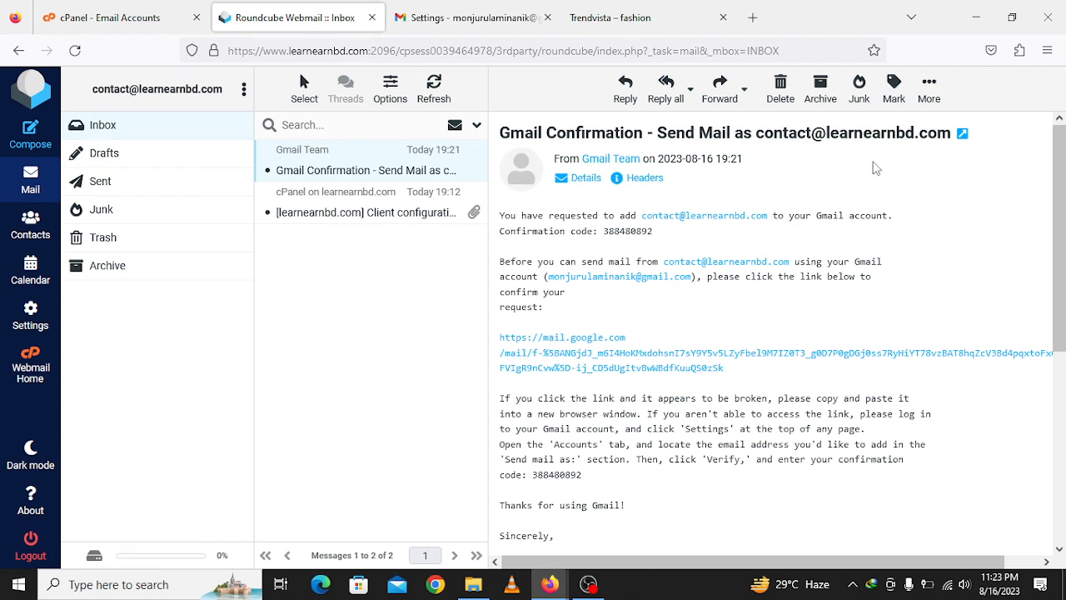
pyautogui.doubleClick(623, 231)
pyautogui.rightClick(624, 231)
pyautogui.click(645, 248)
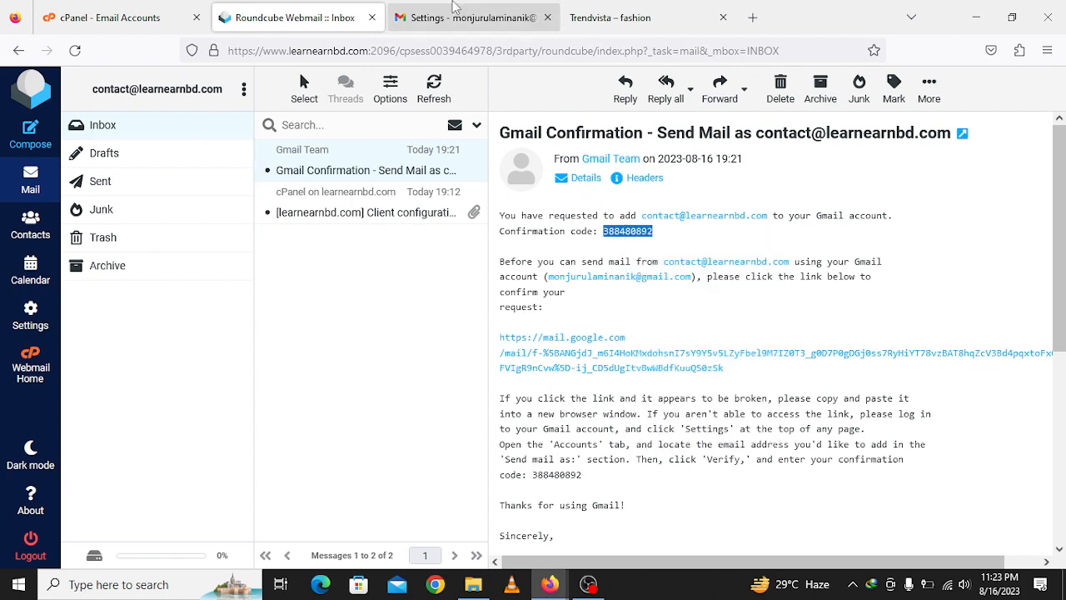
# - Paste the code into Gmail's verification popup and verify the address
pyautogui.click(454, 12)
pyautogui.moveTo(551, 587)
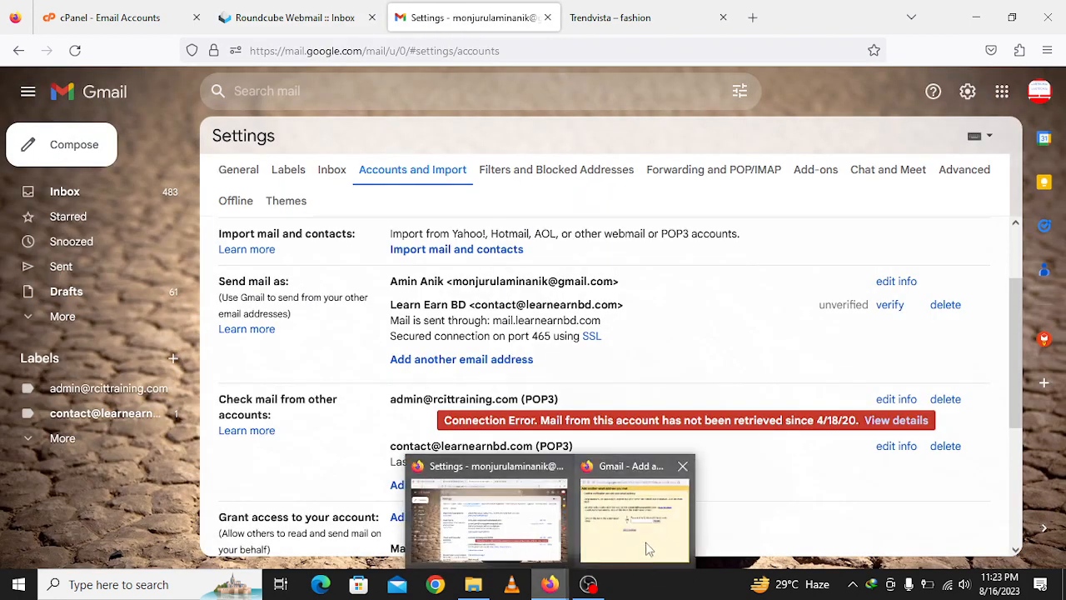
pyautogui.click(624, 512)
pyautogui.rightClick(623, 323)
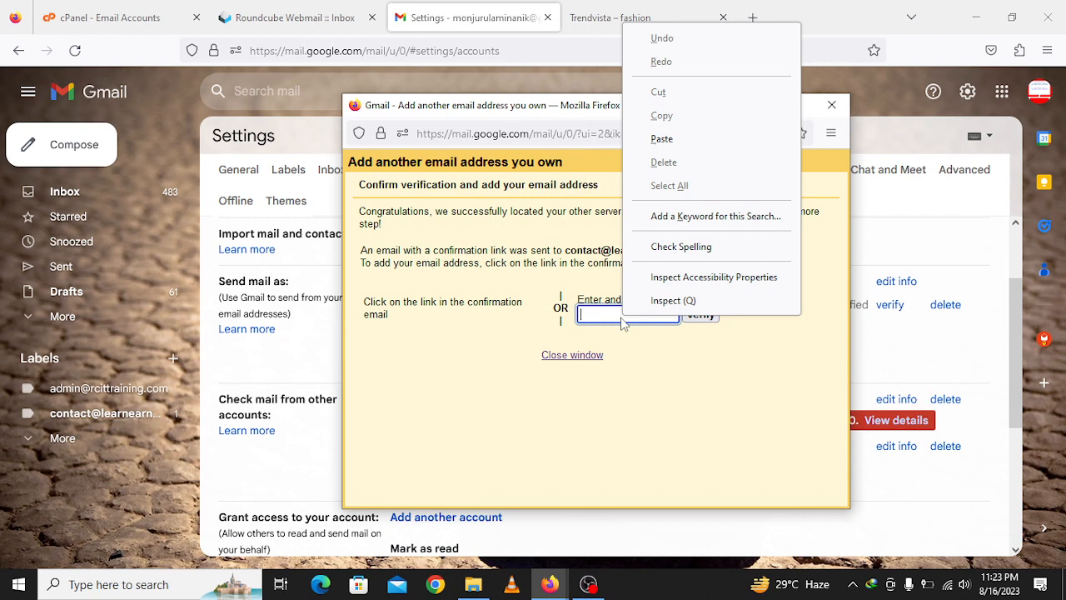
pyautogui.click(666, 140)
pyautogui.click(700, 316)
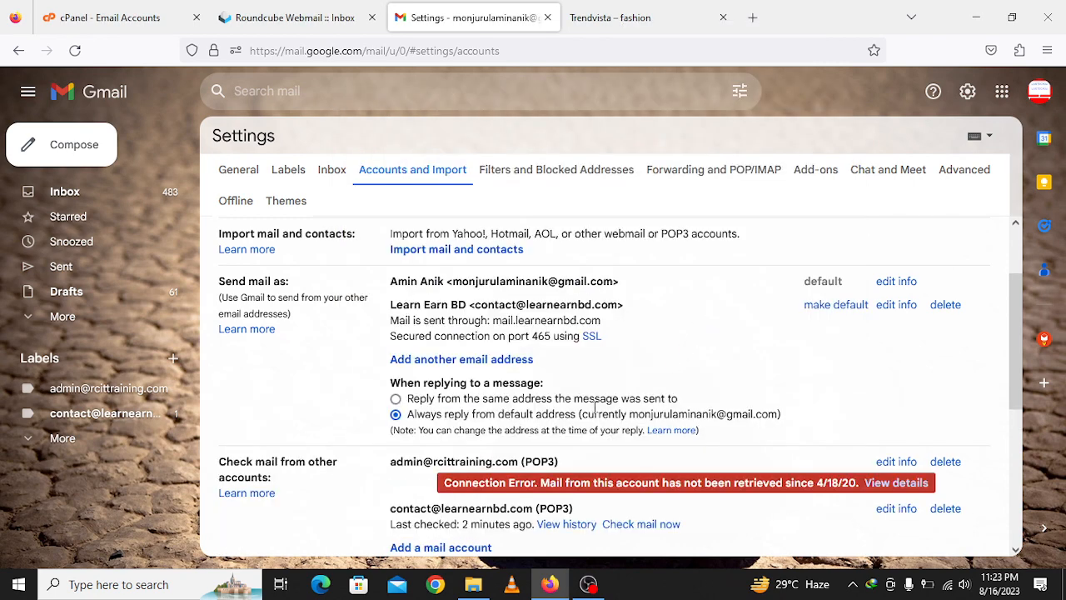
# - Check mail now for the Learn Earn BD account, review its fetch history, then return to the Inbox
pyautogui.scroll(-1, 487, 454)
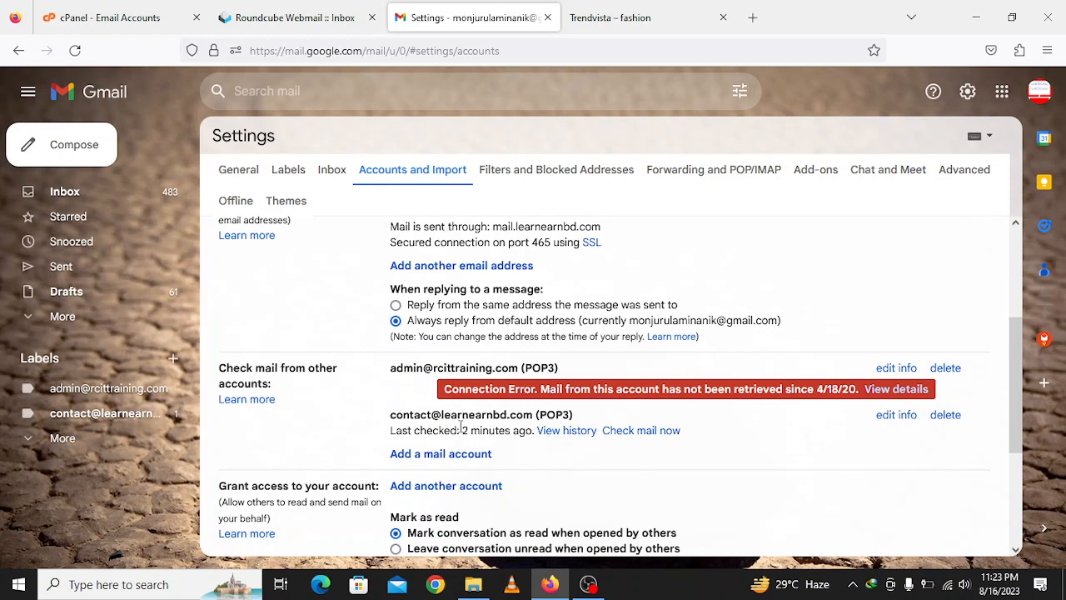
pyautogui.click(635, 433)
pyautogui.click(568, 431)
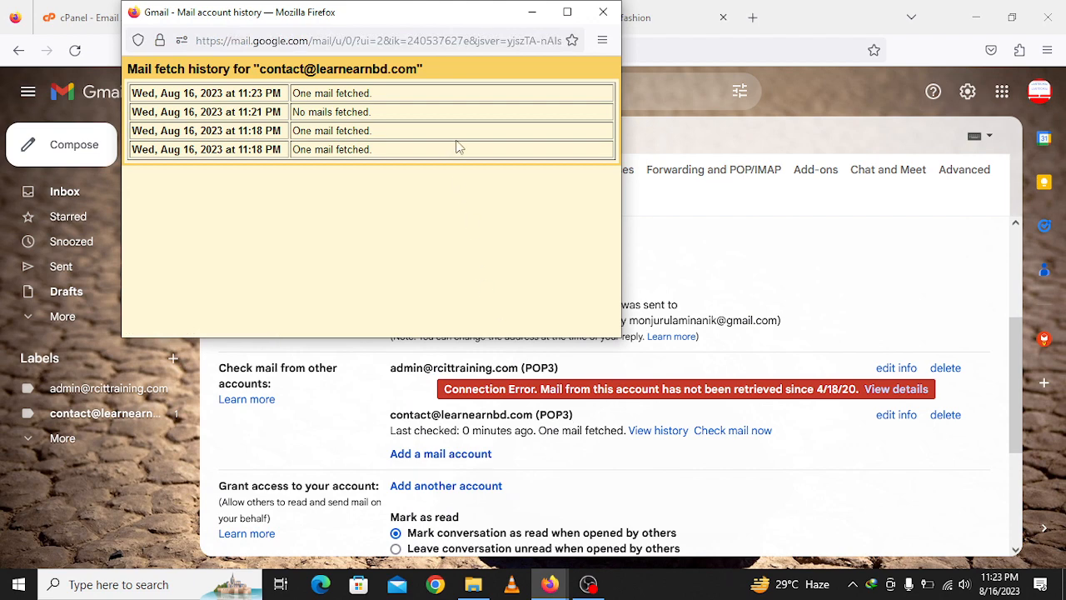
pyautogui.click(603, 11)
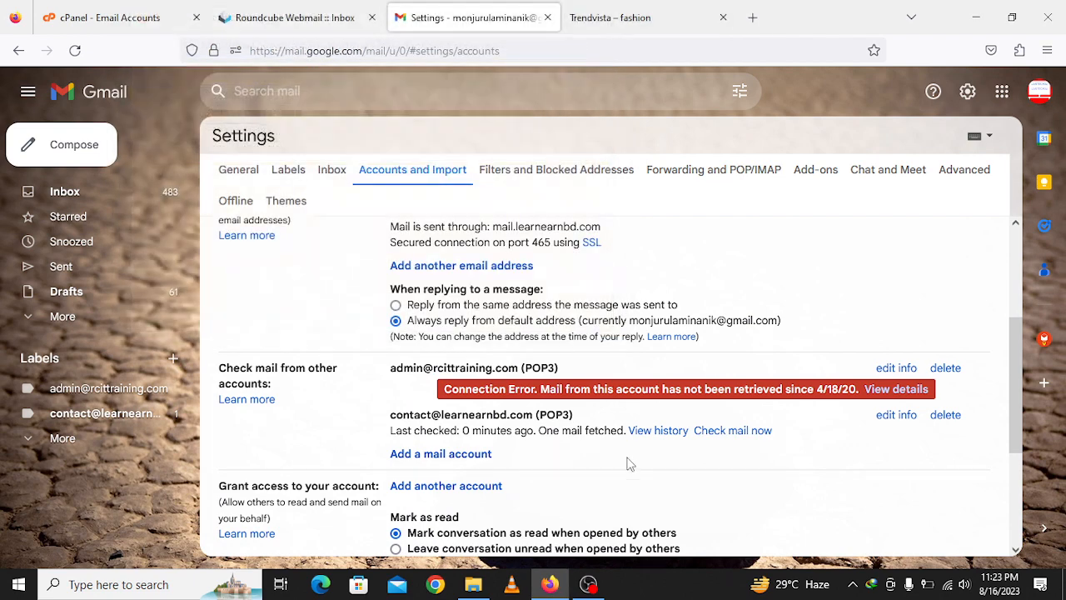
pyautogui.click(724, 432)
pyautogui.click(83, 191)
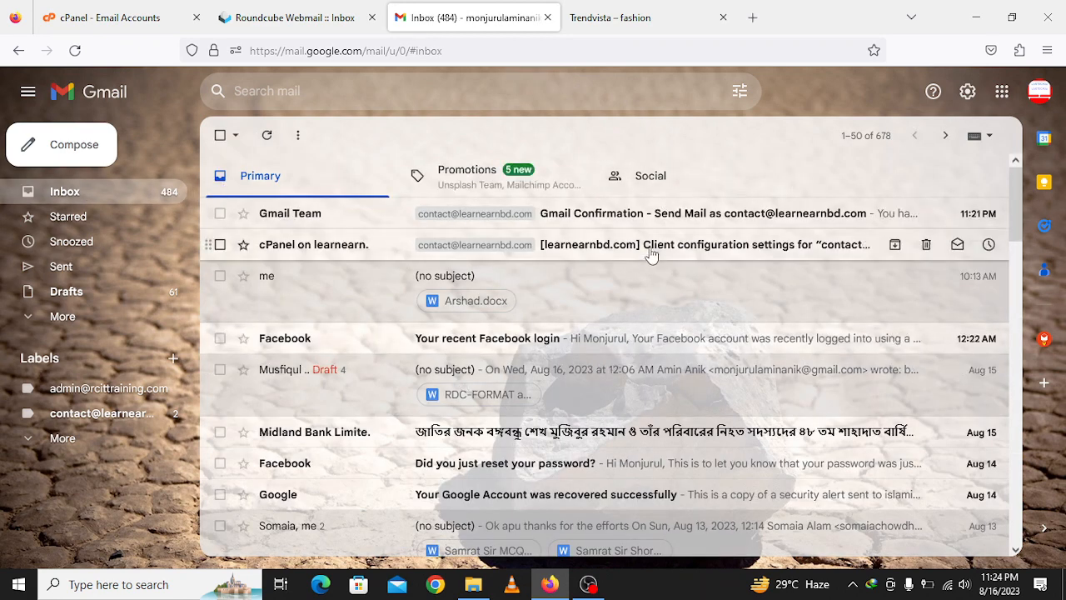
# - Read the cPanel client configuration settings email and go back to the inbox
pyautogui.click(649, 255)
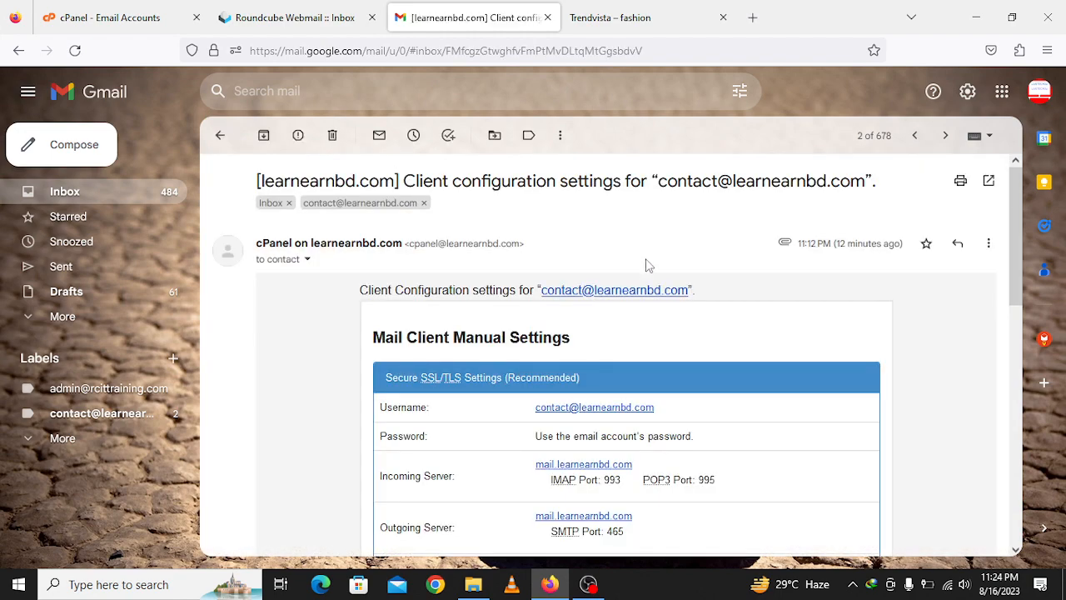
pyautogui.scroll(-5, 569, 454)
pyautogui.scroll(2, 564, 450)
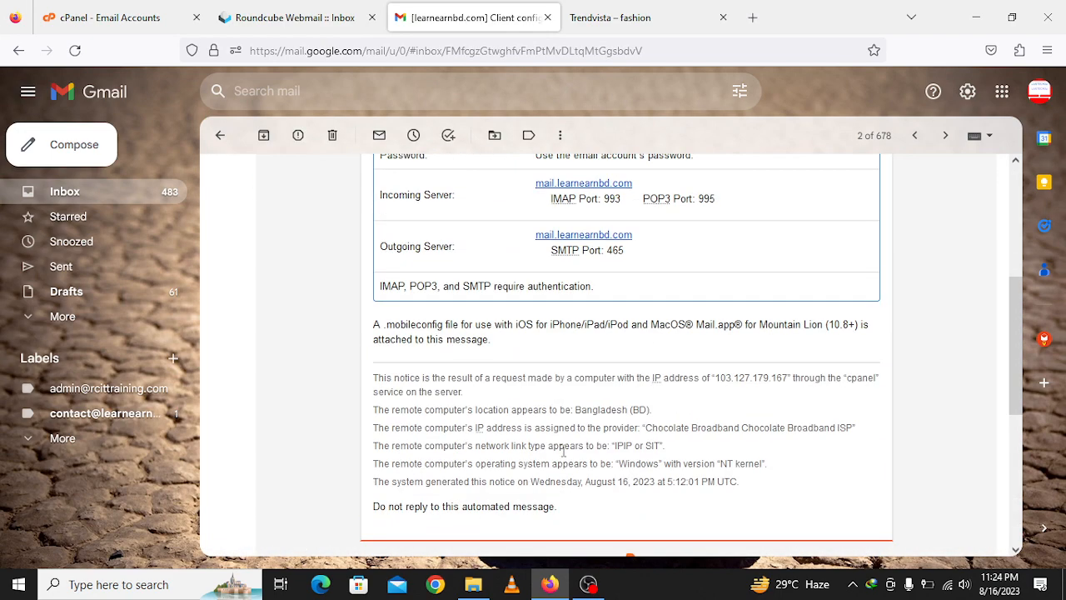
pyautogui.scroll(4, 564, 451)
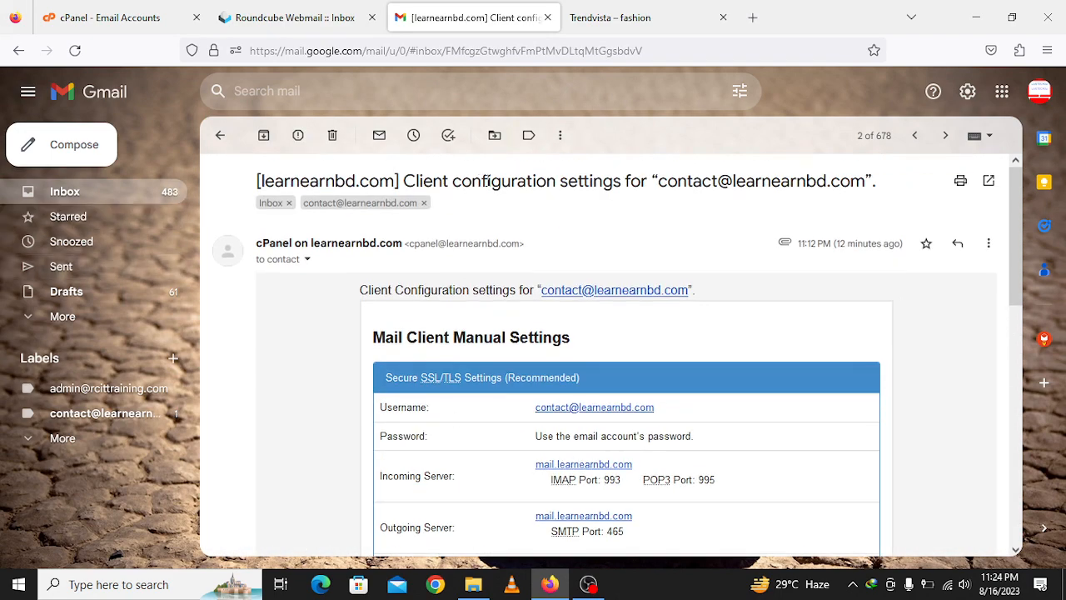
pyautogui.click(220, 135)
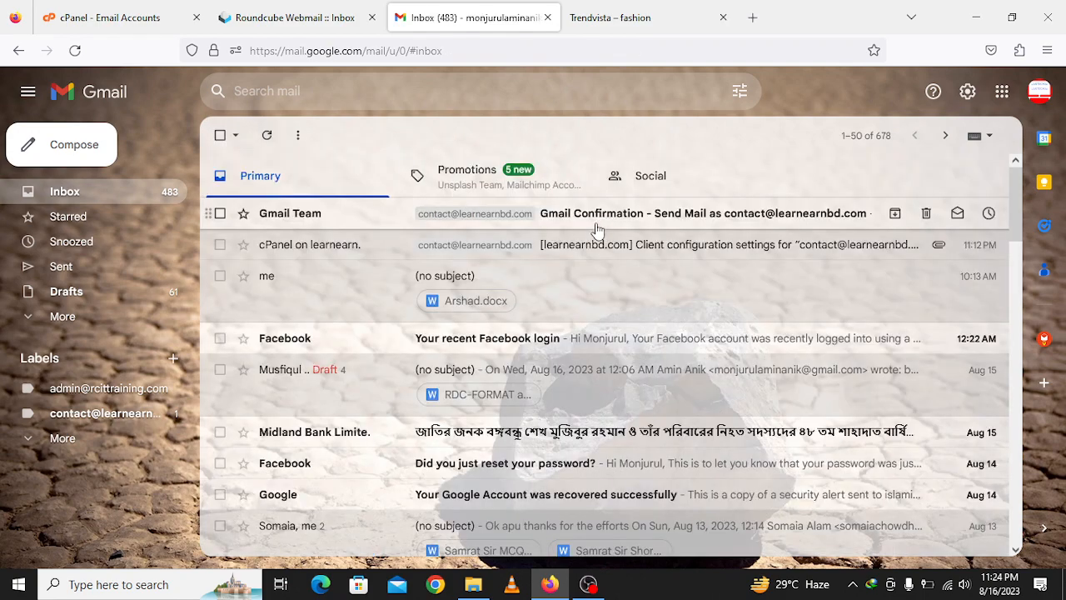
# - Read the Gmail Confirmation email from the new account and return to the inbox
pyautogui.click(656, 232)
pyautogui.scroll(-2, 513, 395)
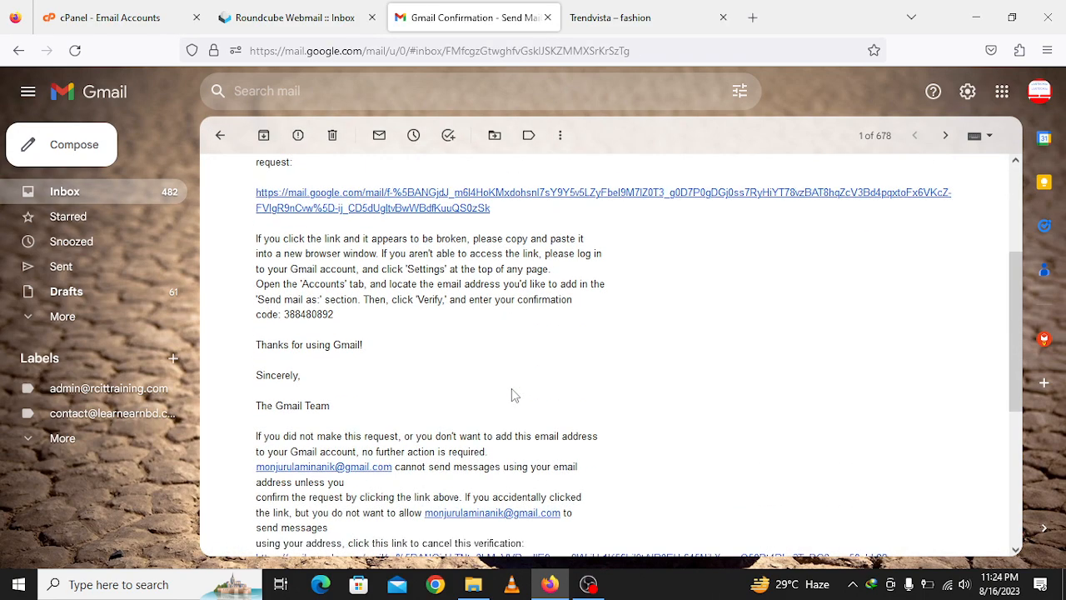
pyautogui.scroll(-3, 511, 394)
pyautogui.scroll(6, 510, 393)
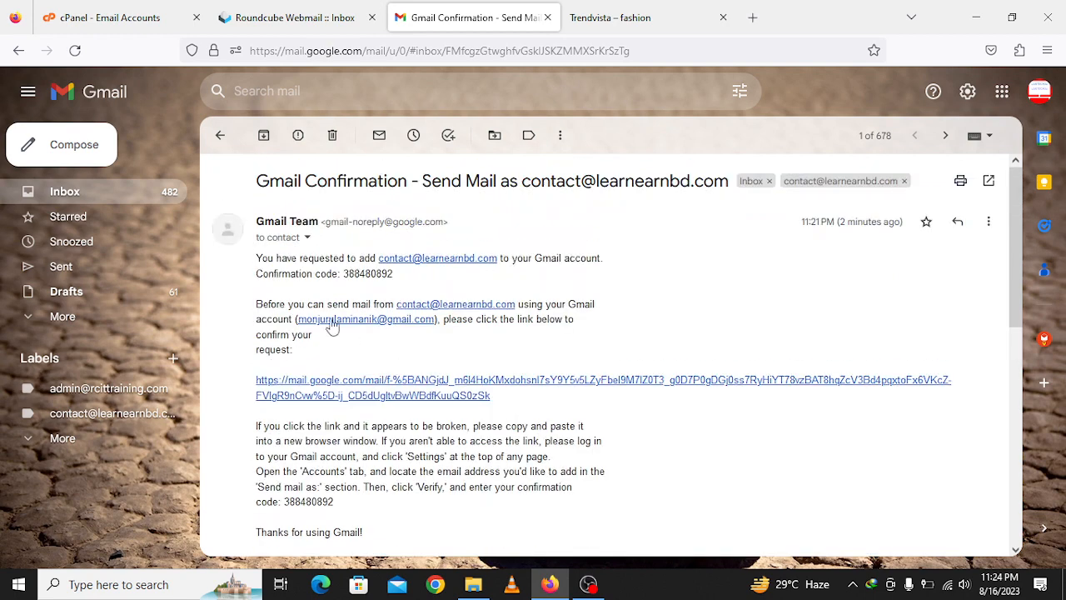
pyautogui.click(218, 135)
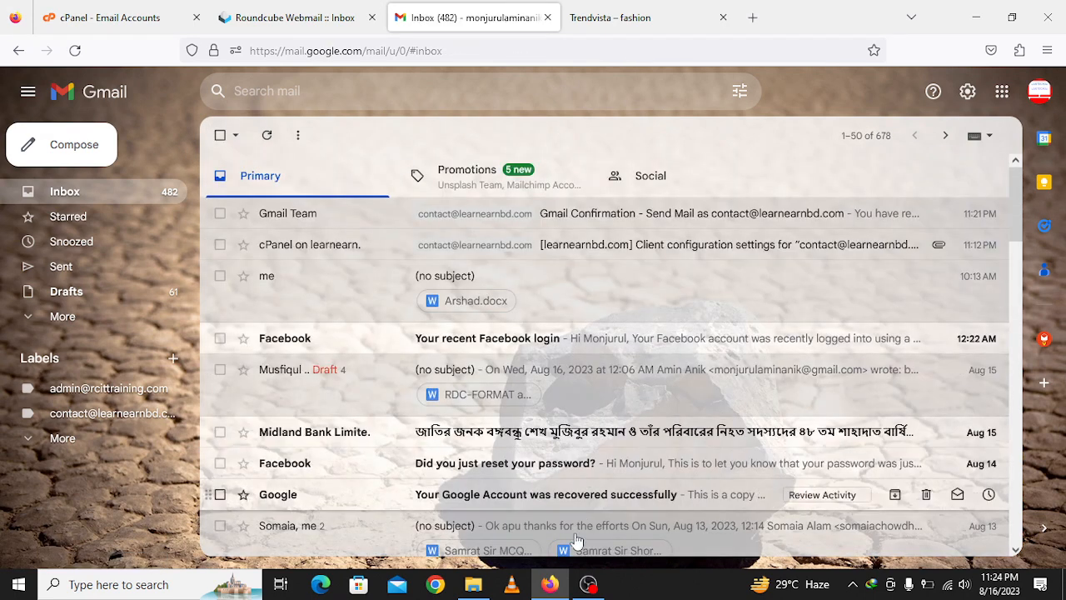
# - Start a new email addressed to the support contact and a second suggested contact
pyautogui.click(94, 146)
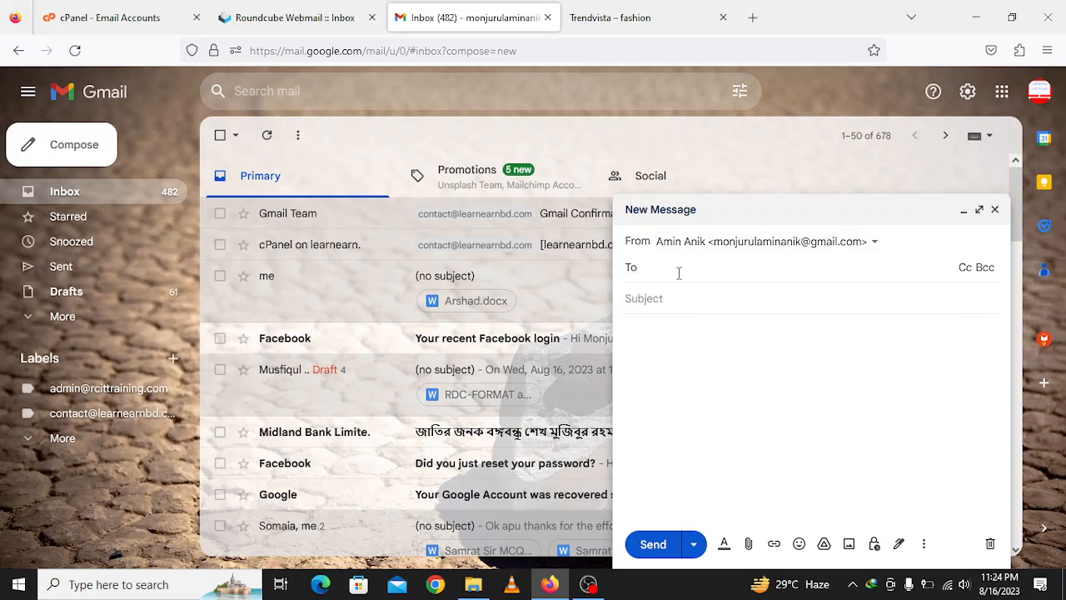
pyautogui.write('suppo')
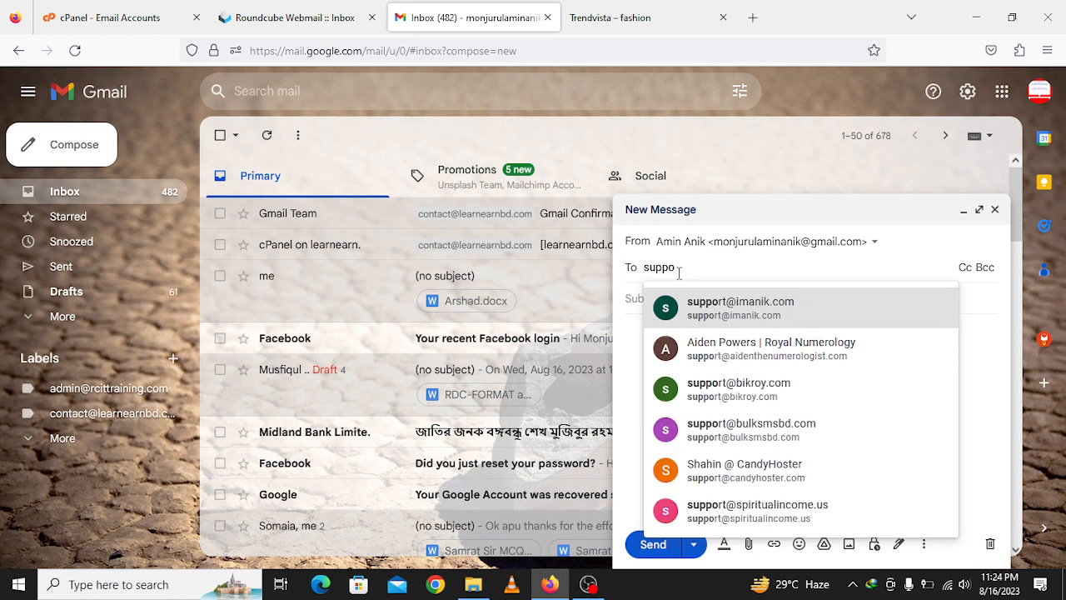
pyautogui.press('Return')
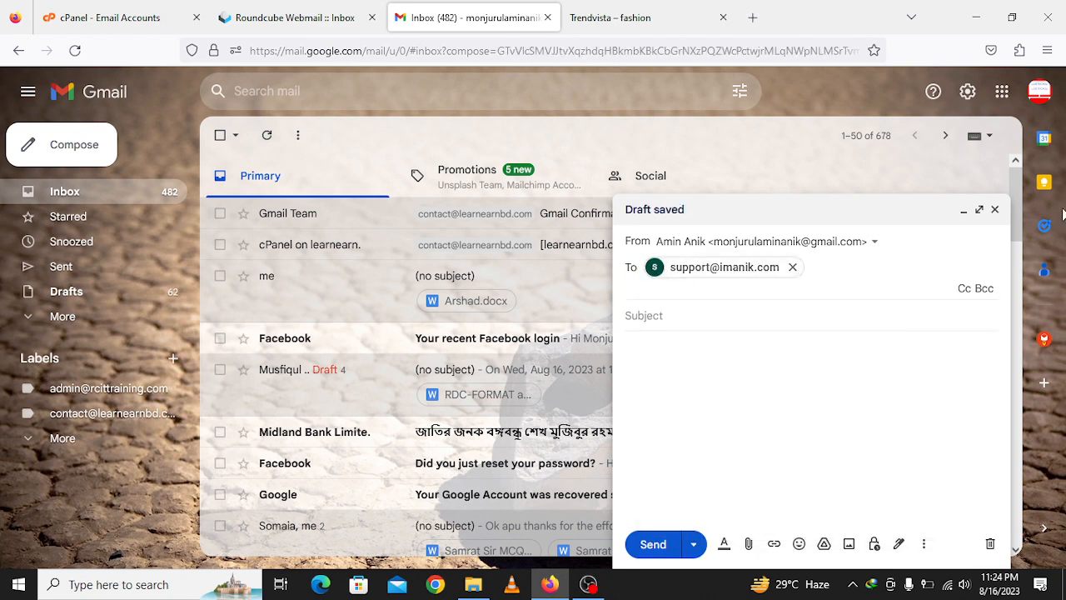
pyautogui.click(758, 318)
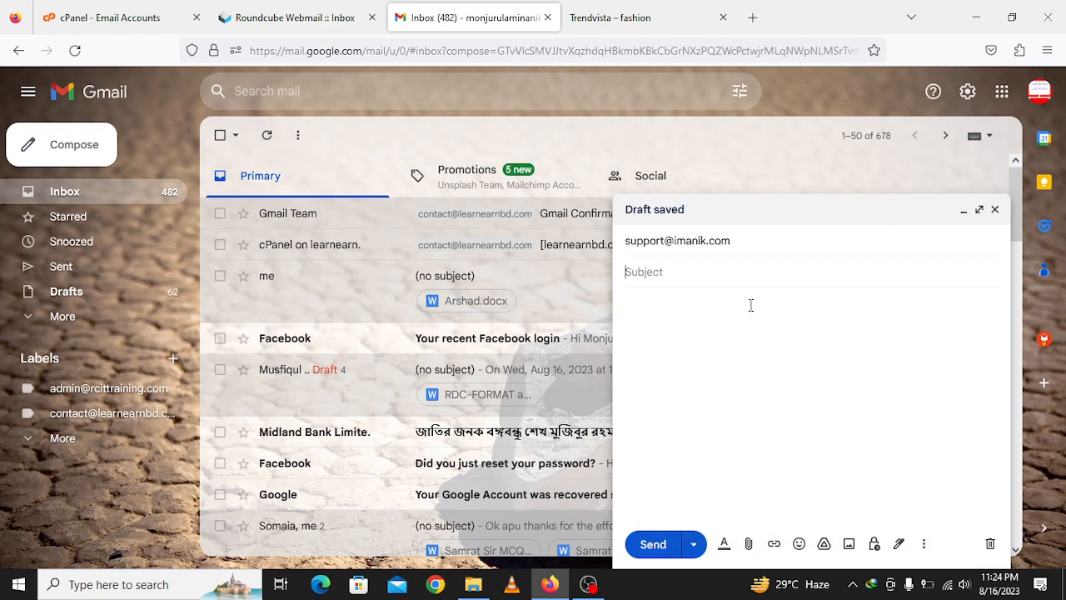
pyautogui.click(771, 248)
pyautogui.write('is')
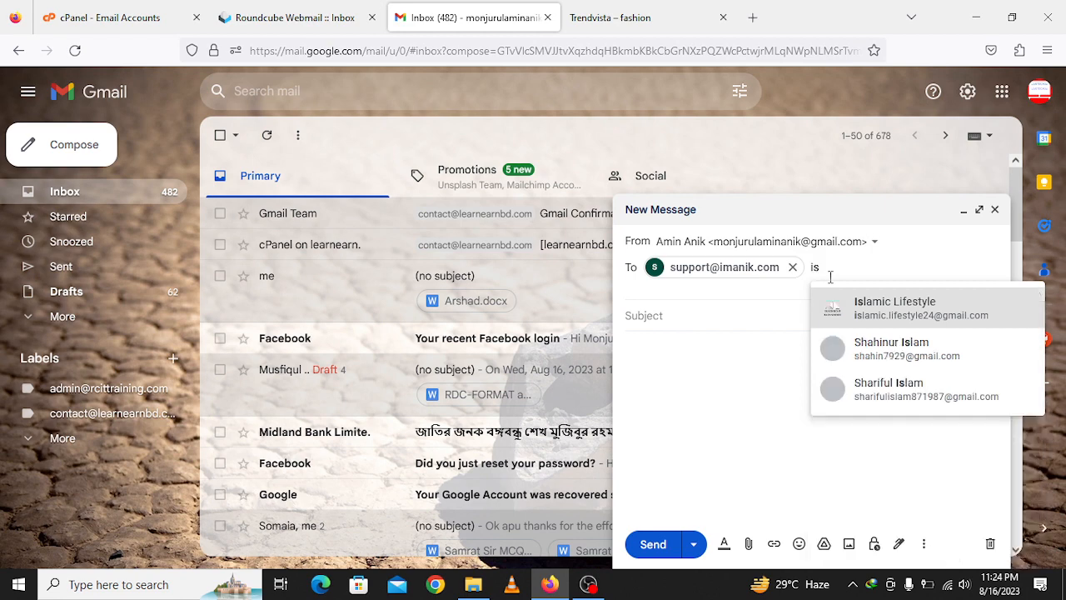
pyautogui.click(830, 284)
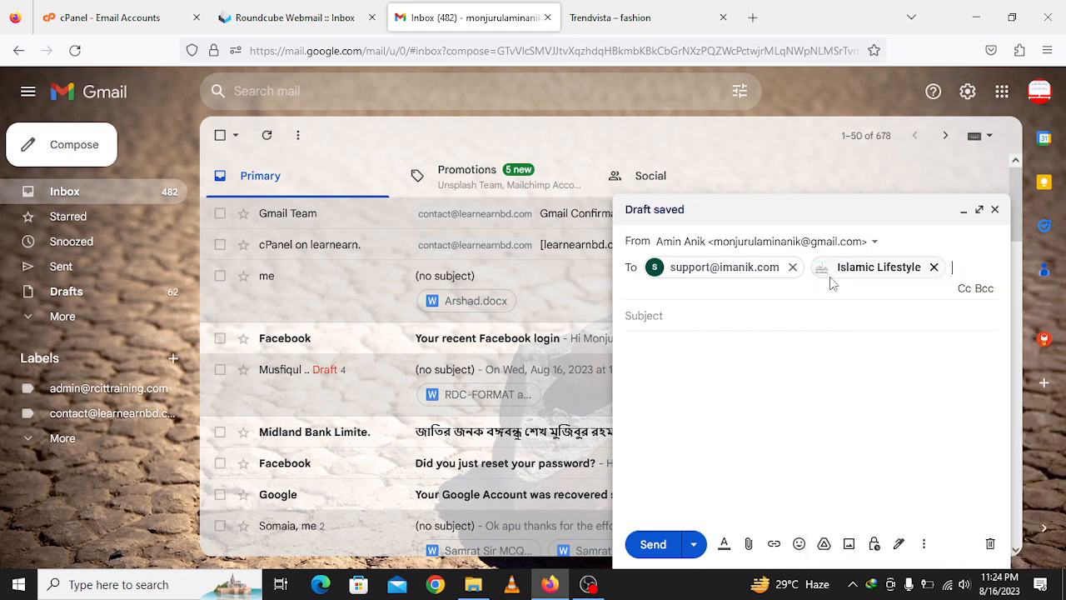
# - Add the subject 'Hello Check the mail plz' and a body introducing the sender
pyautogui.click(717, 315)
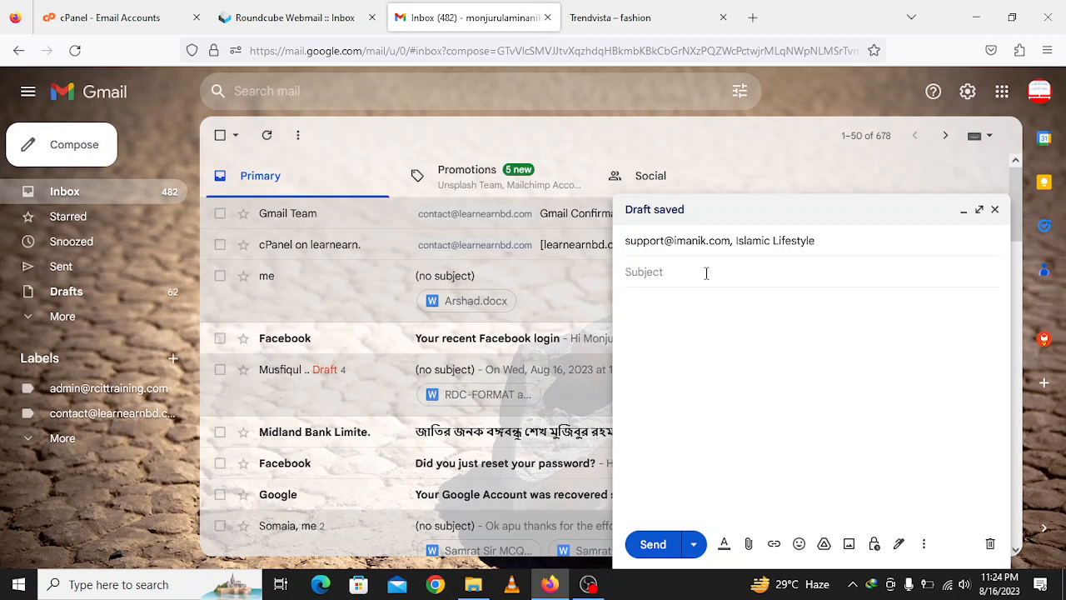
pyautogui.write('Hello Check the mail plz')
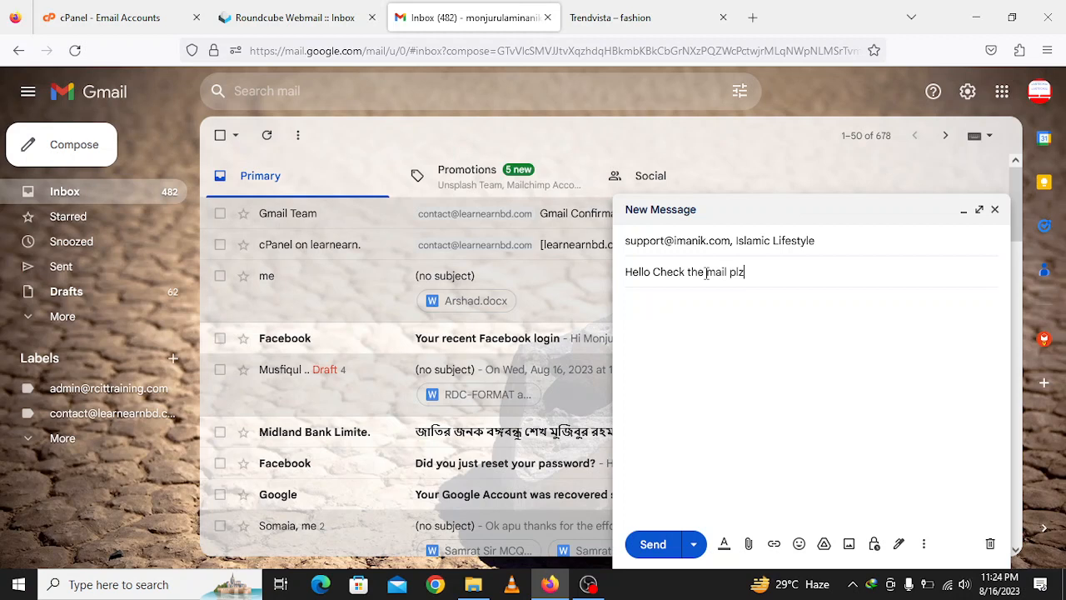
pyautogui.press('Tab')
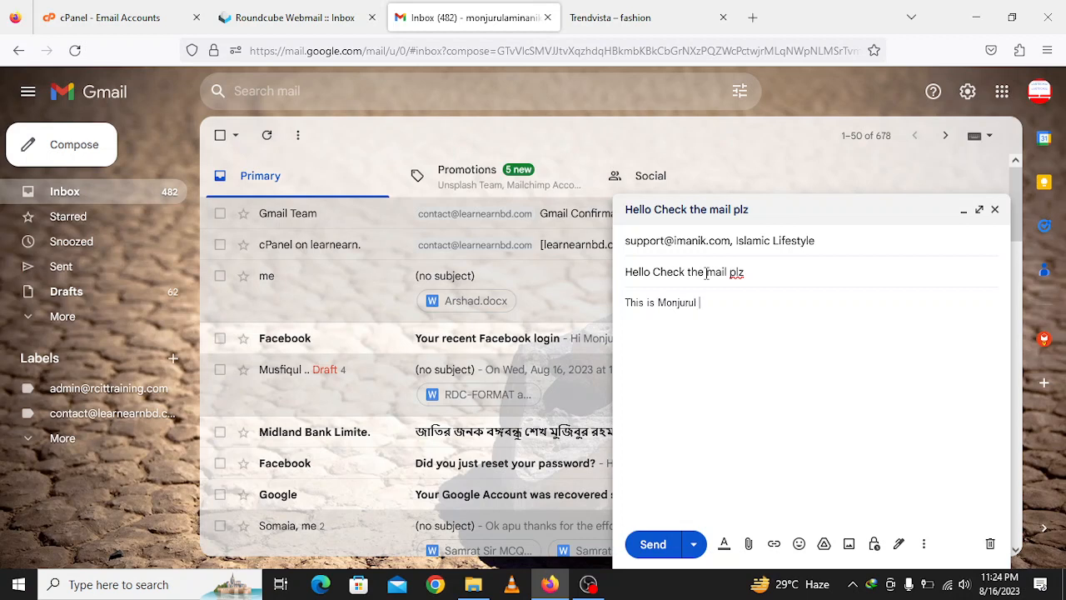
pyautogui.write('This is Monjurul Amin Anik.Thank you')
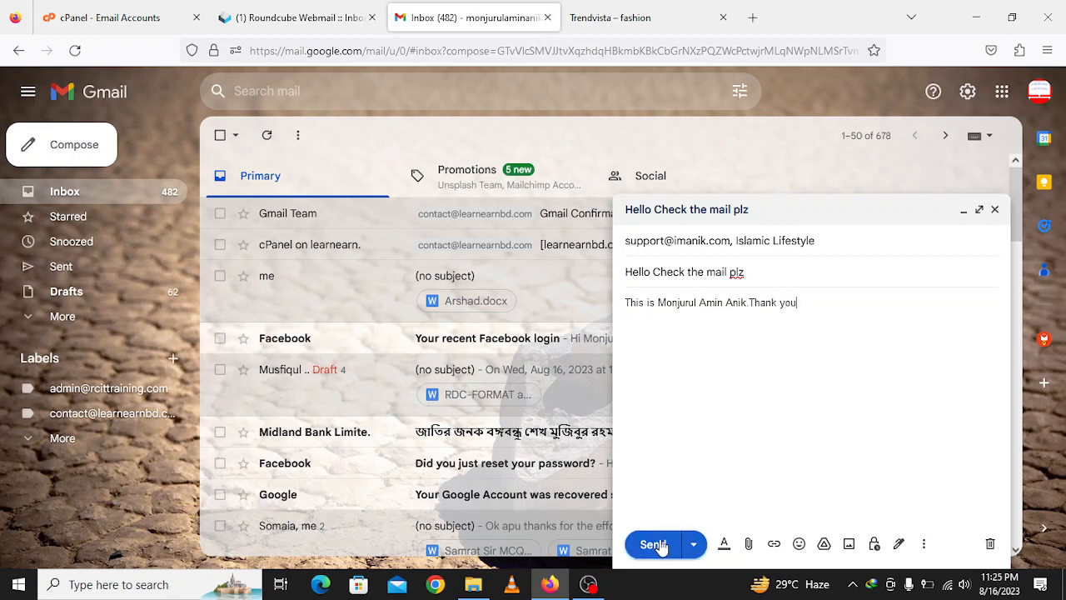
# - Switch the From address to Learn Earn BD's contact address and send the email
pyautogui.click(716, 243)
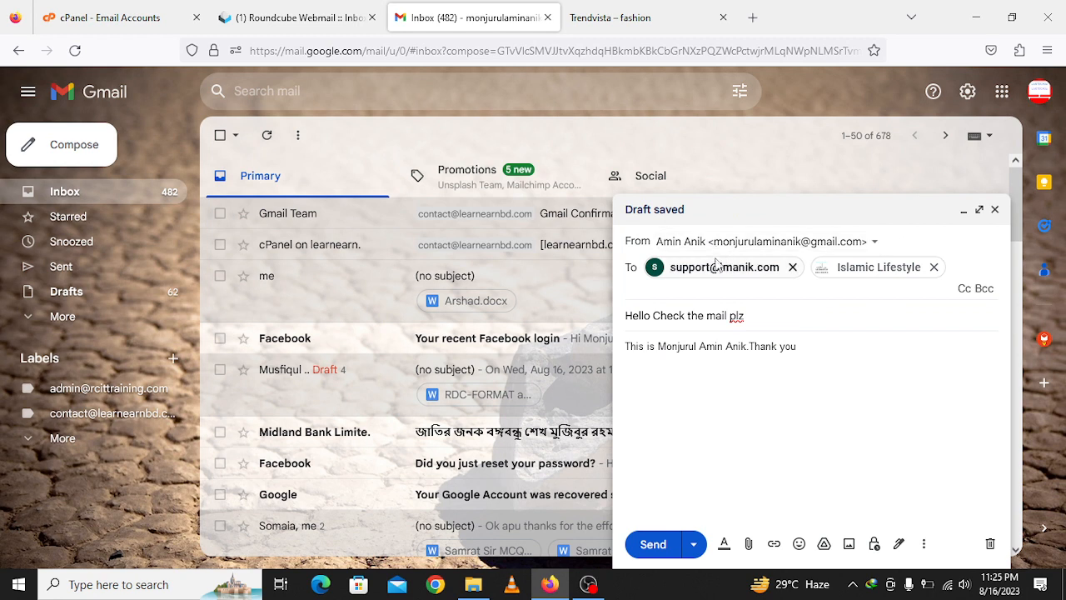
pyautogui.click(739, 245)
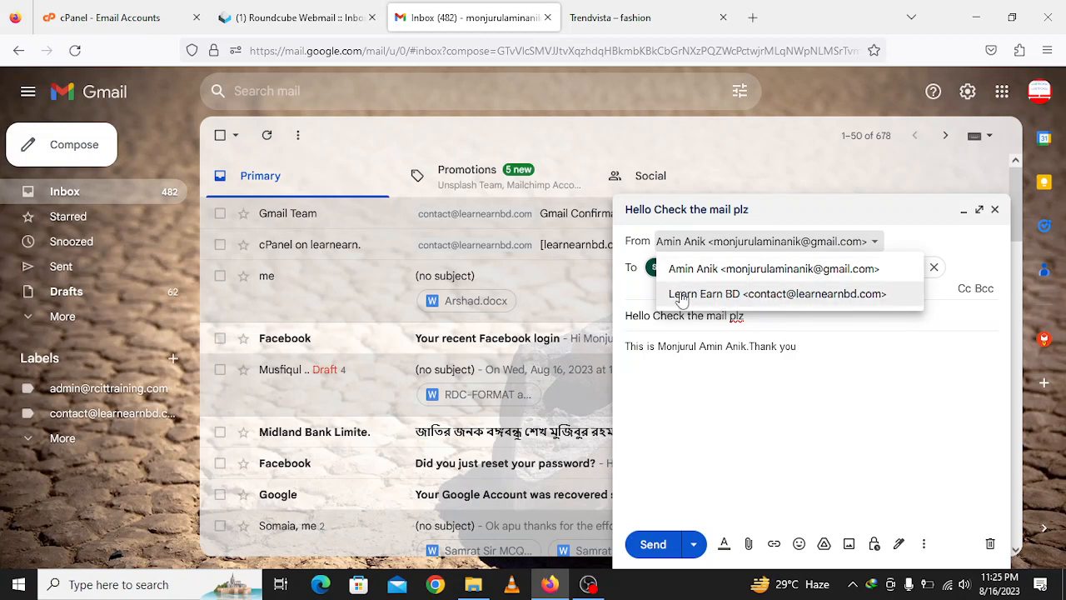
pyautogui.click(811, 307)
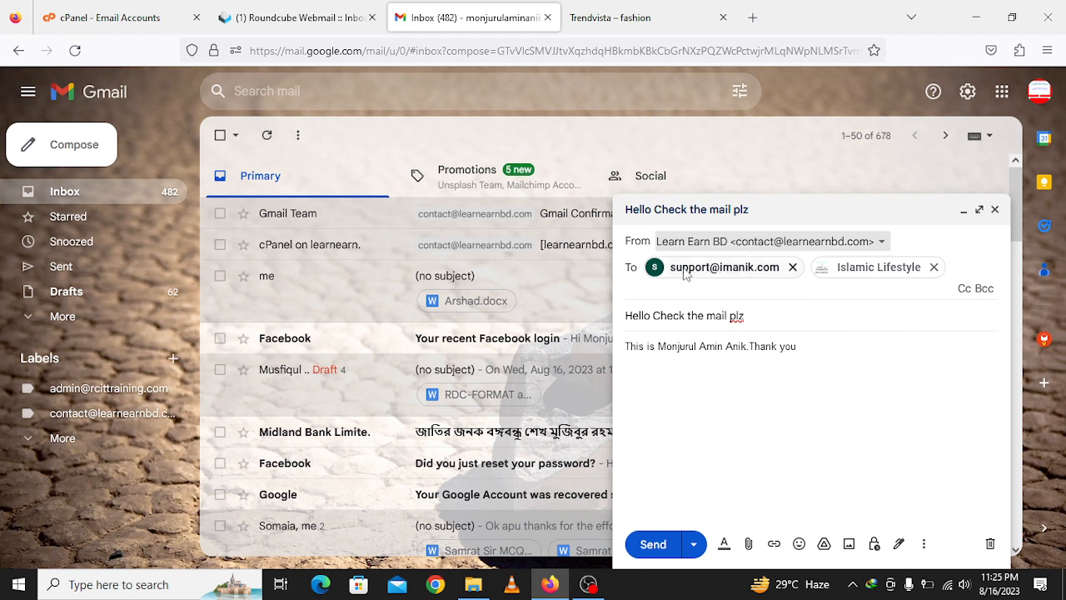
pyautogui.moveTo(866, 279)
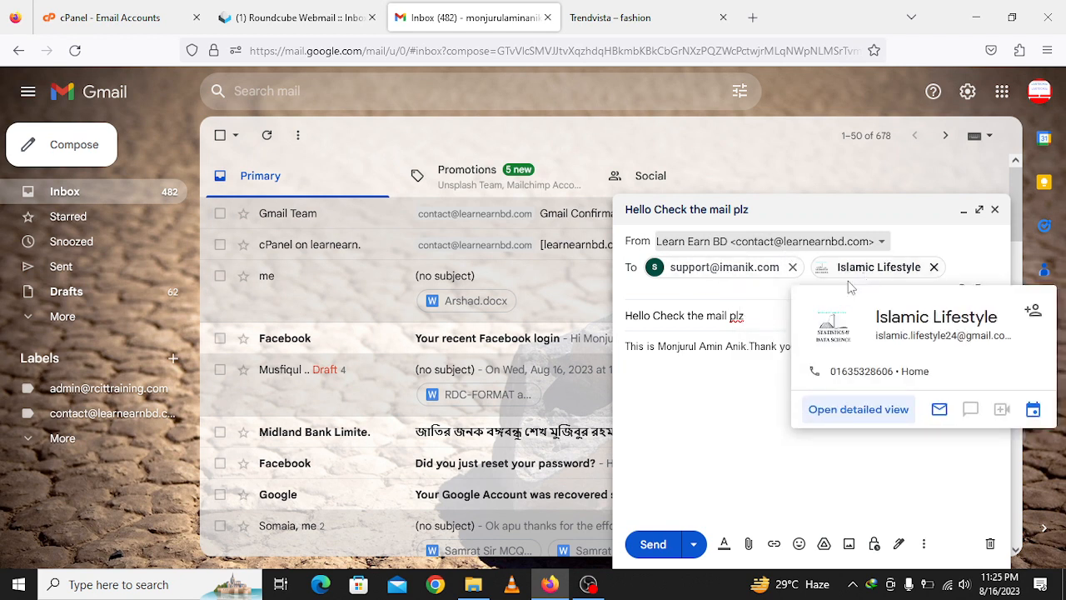
pyautogui.click(697, 429)
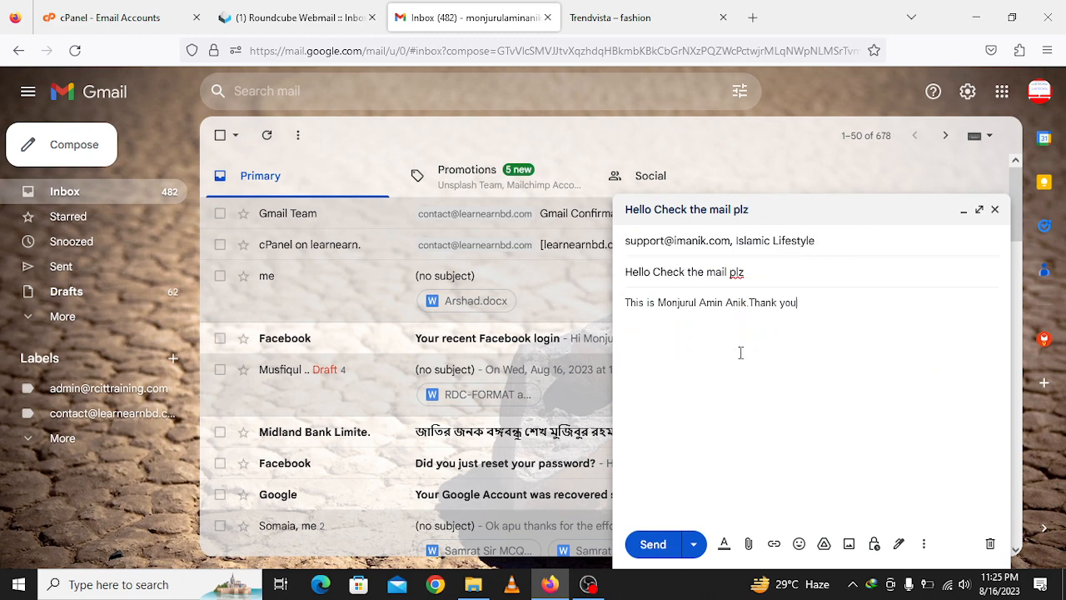
pyautogui.click(654, 545)
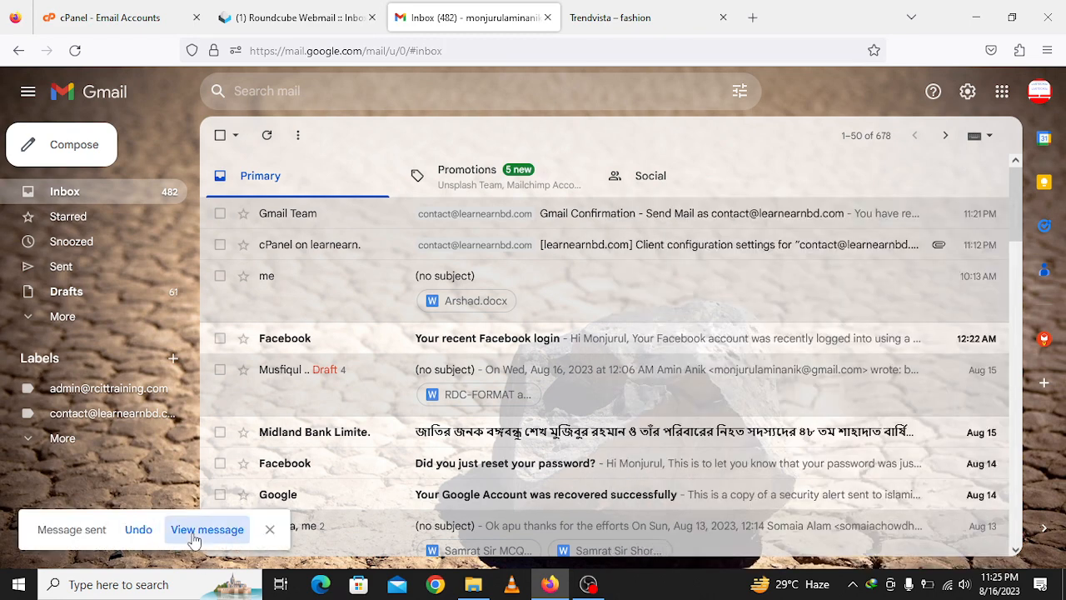
# - Verify the sent message's recipients, then switch to the recipient's Google account
pyautogui.click(206, 529)
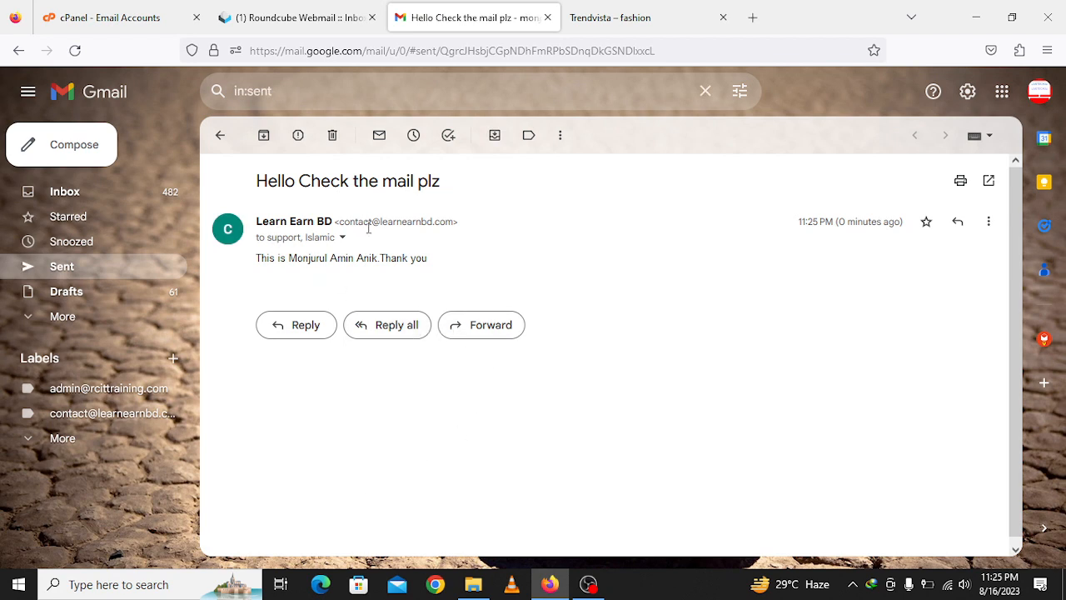
pyautogui.click(340, 238)
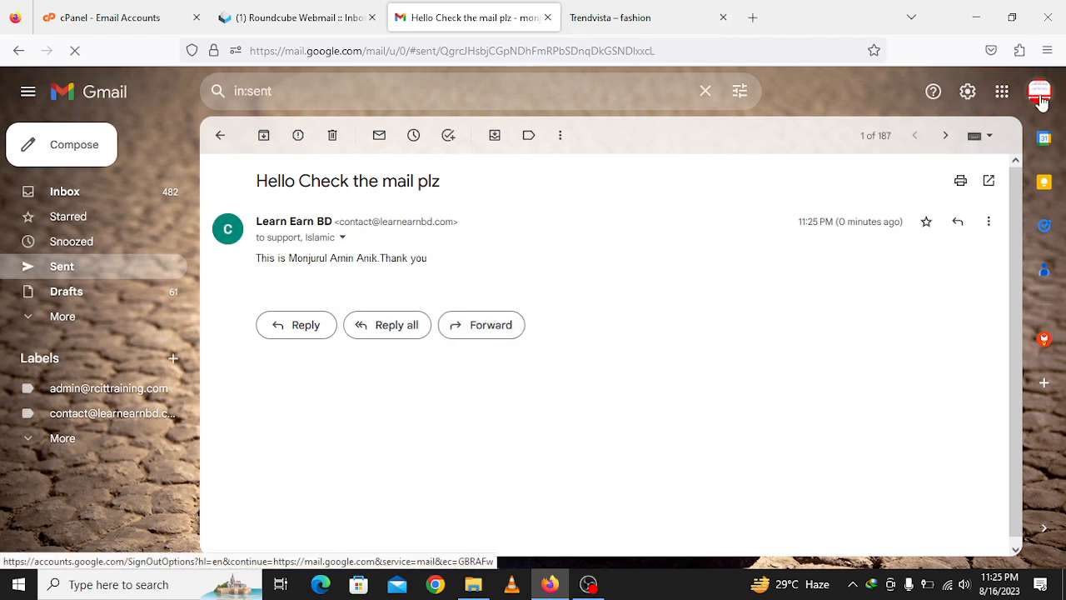
pyautogui.click(1039, 91)
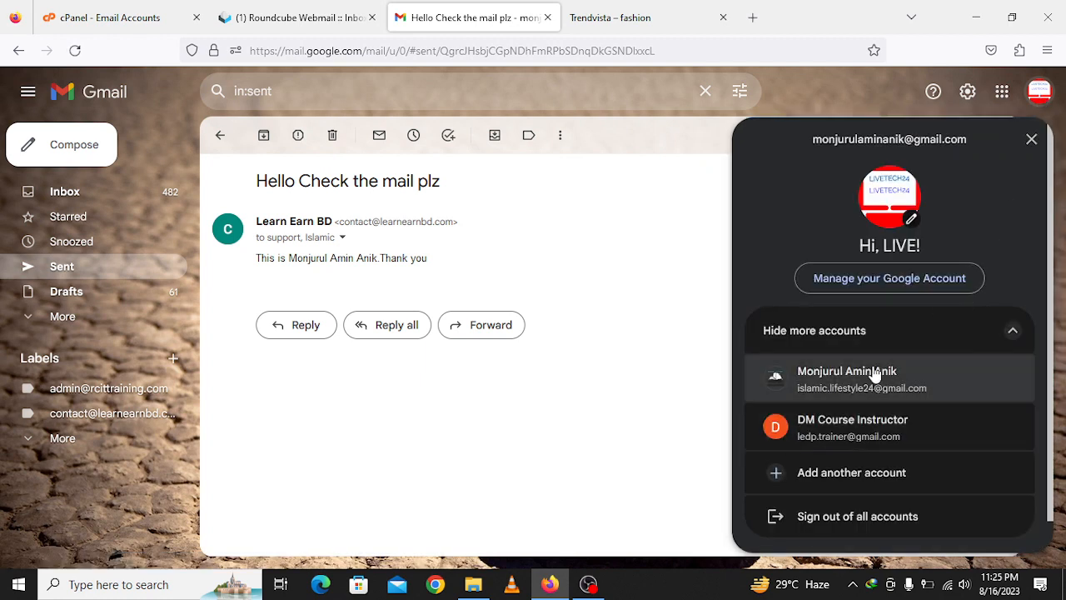
pyautogui.click(875, 374)
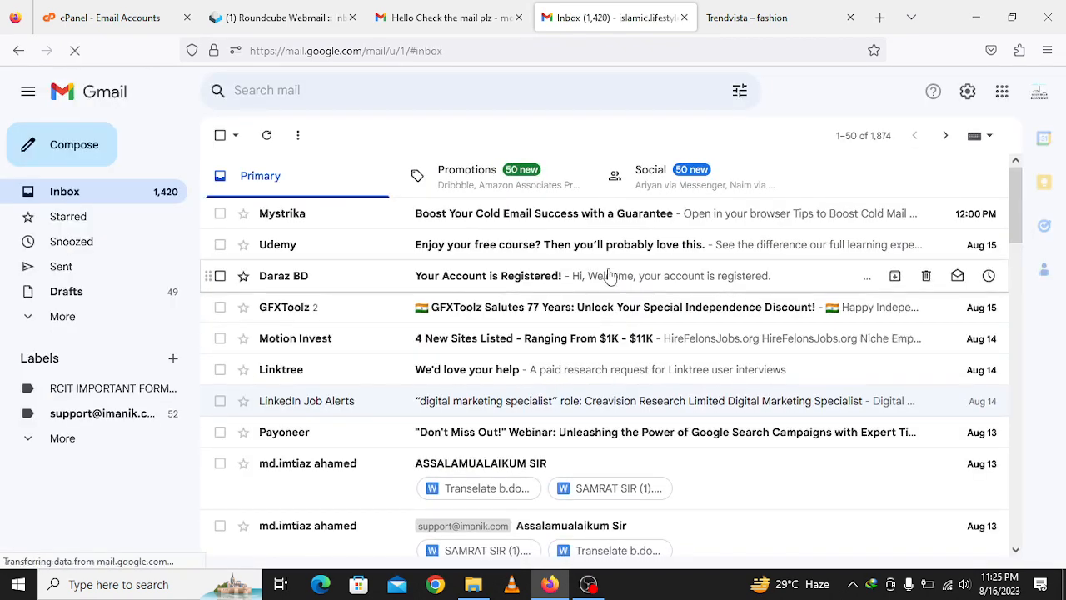
# - Refresh the recipient's inbox, check the support label for the new message, and return to Inbox
pyautogui.click(266, 136)
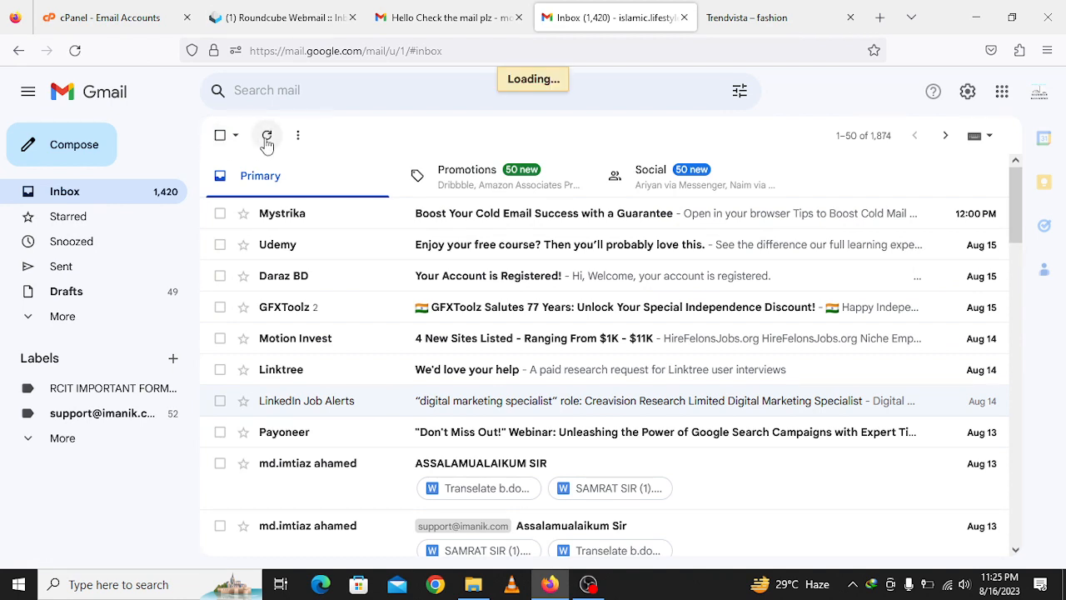
pyautogui.click(587, 583)
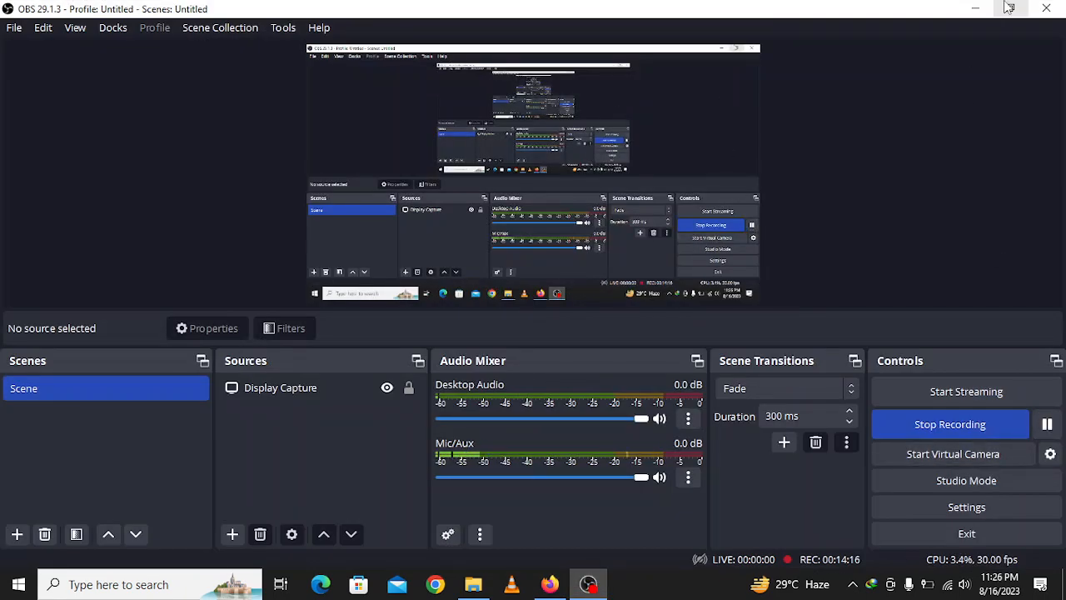
pyautogui.click(975, 8)
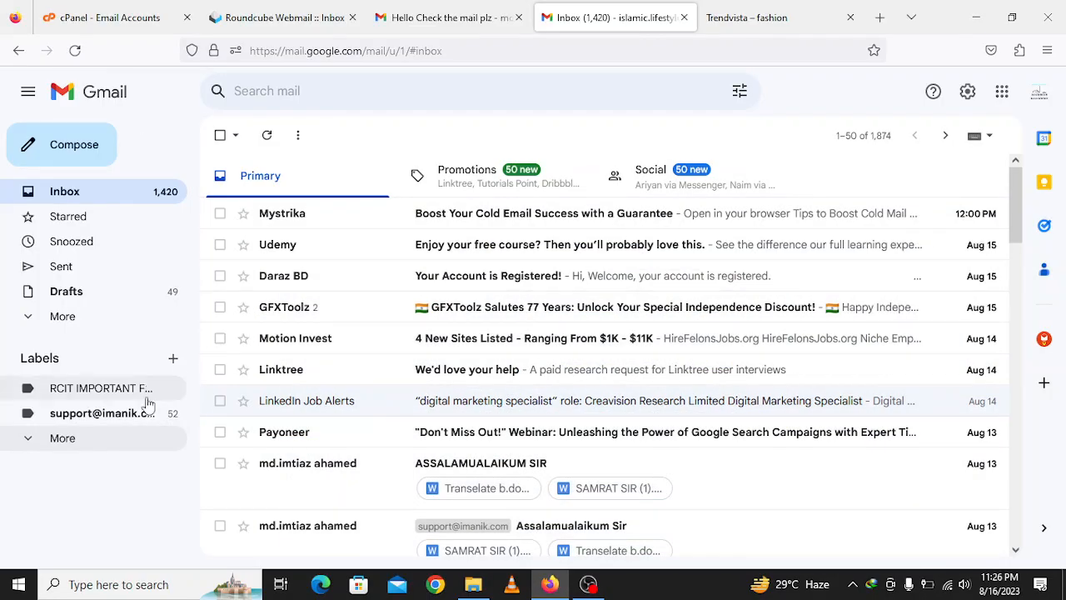
pyautogui.click(106, 415)
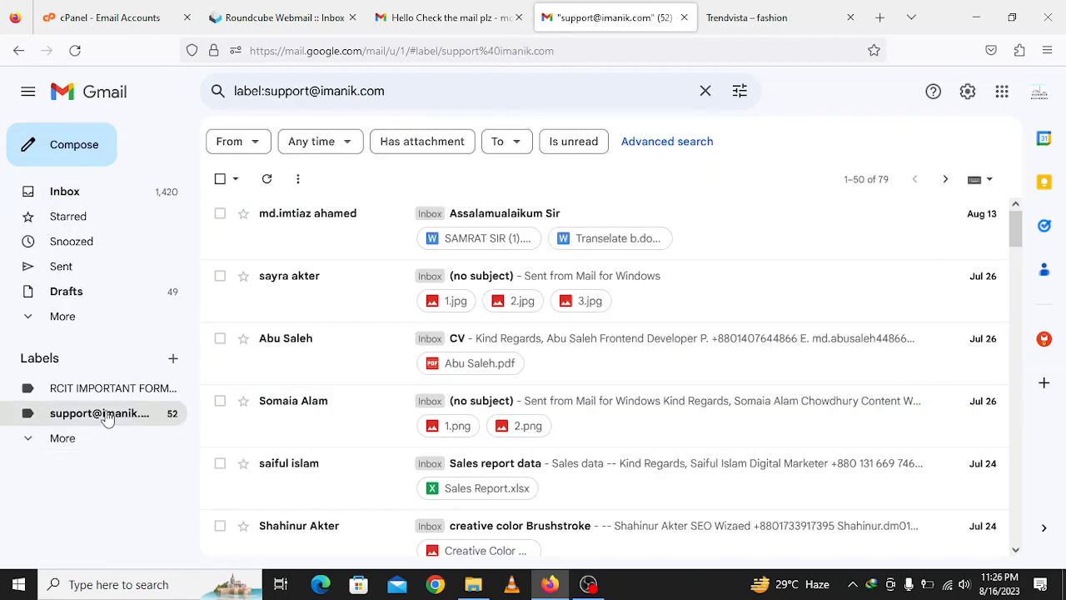
pyautogui.click(98, 418)
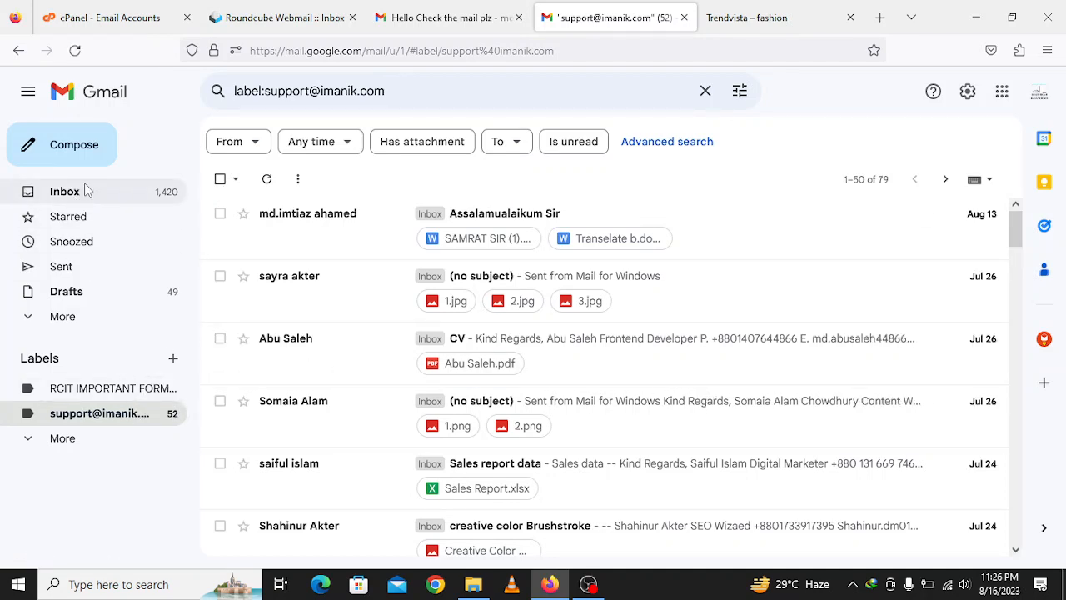
pyautogui.click(65, 190)
pyautogui.click(588, 584)
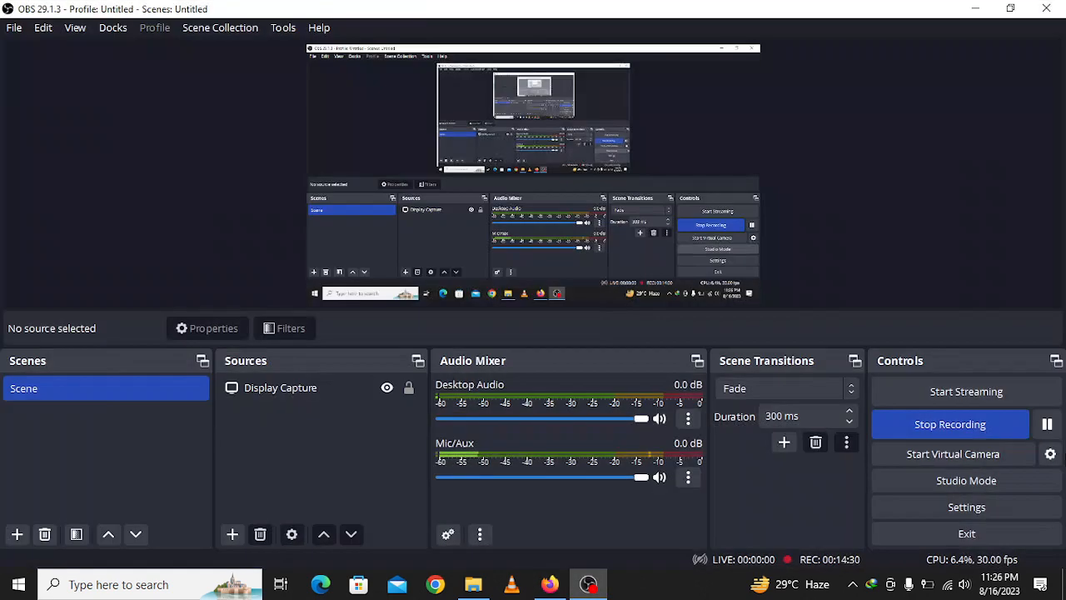
pyautogui.click(1048, 425)
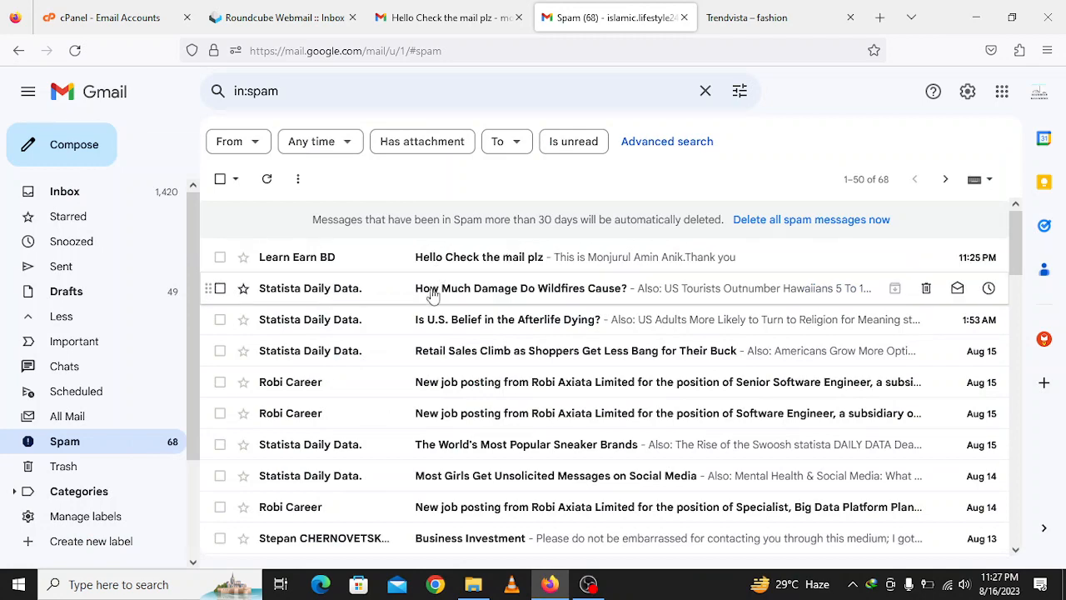
# - Find 'Hello Check the mail plz' in Spam, report it not spam, and return to Inbox
pyautogui.click(64, 191)
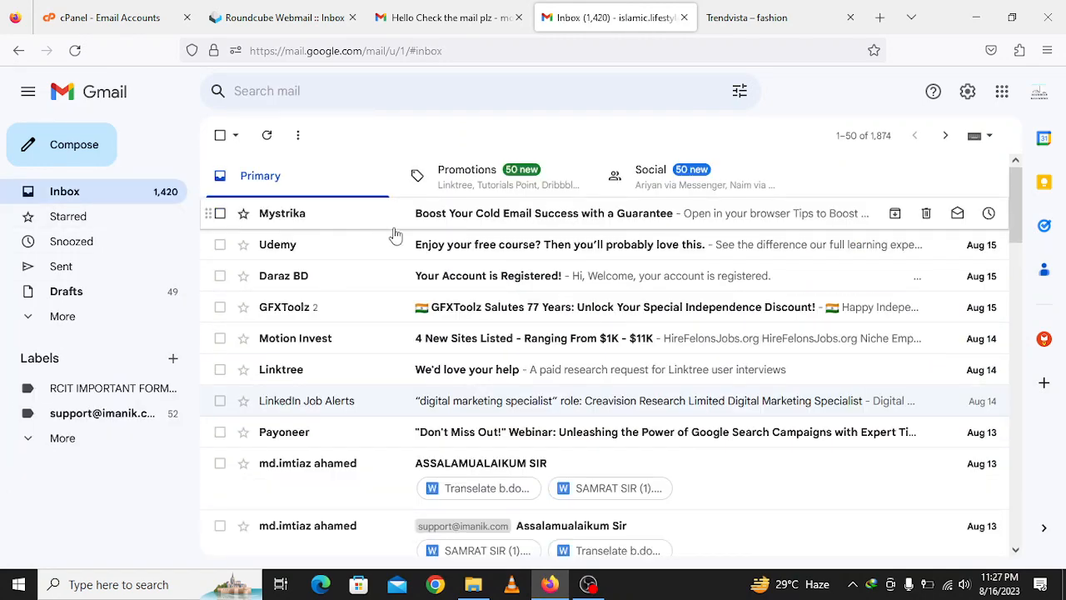
pyautogui.click(97, 313)
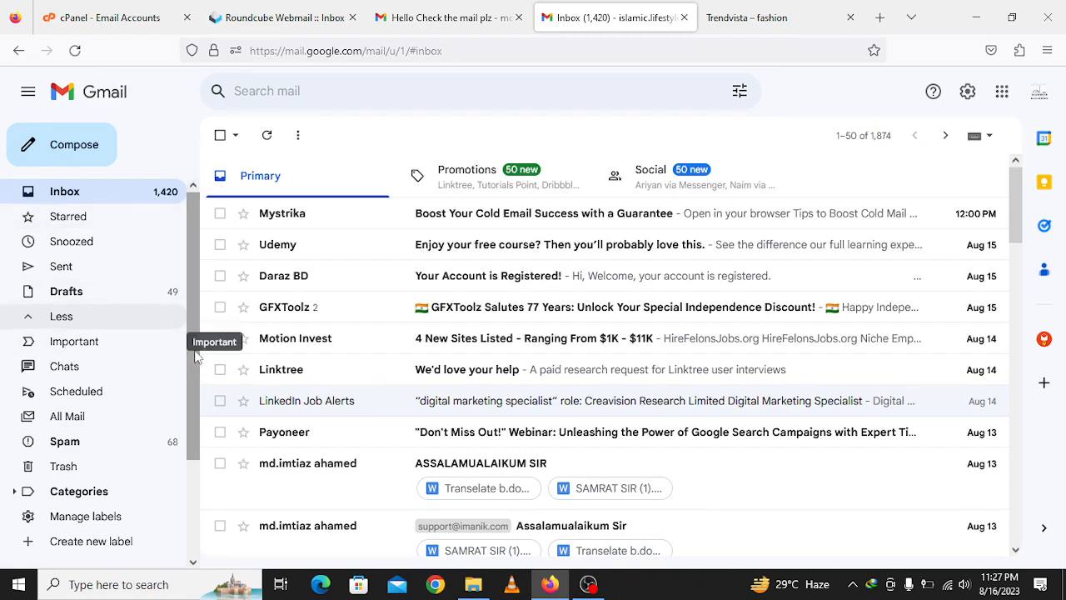
pyautogui.click(129, 449)
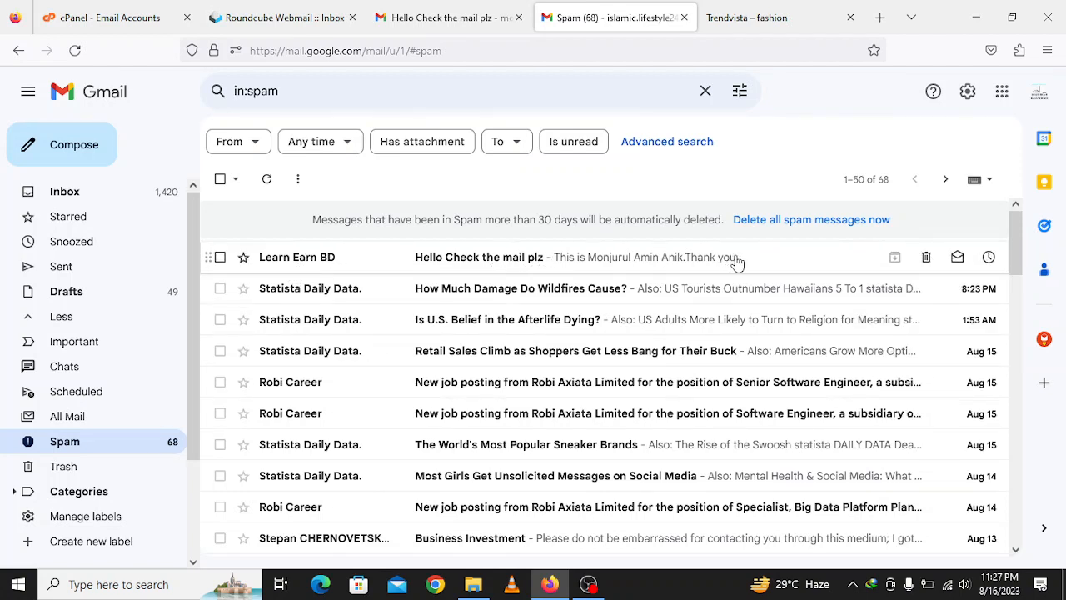
pyautogui.click(790, 265)
pyautogui.click(313, 321)
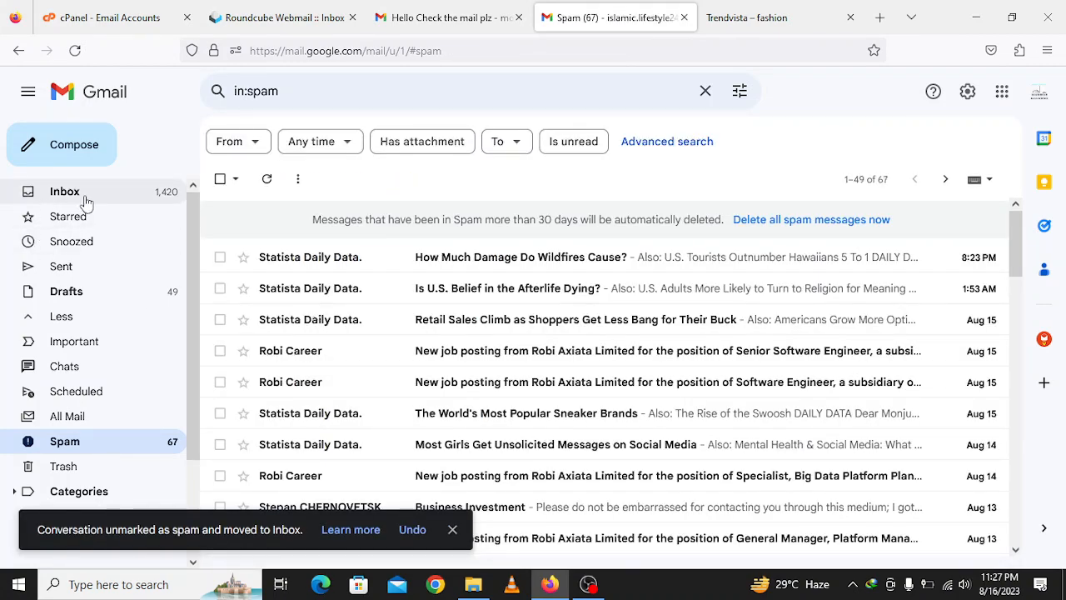
pyautogui.click(70, 193)
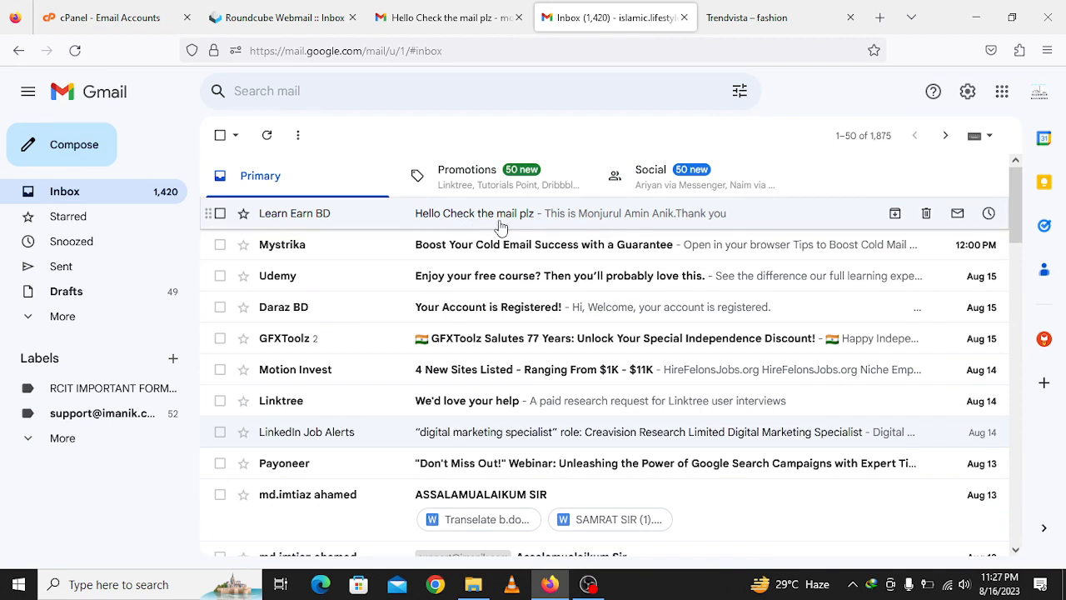
pyautogui.click(501, 226)
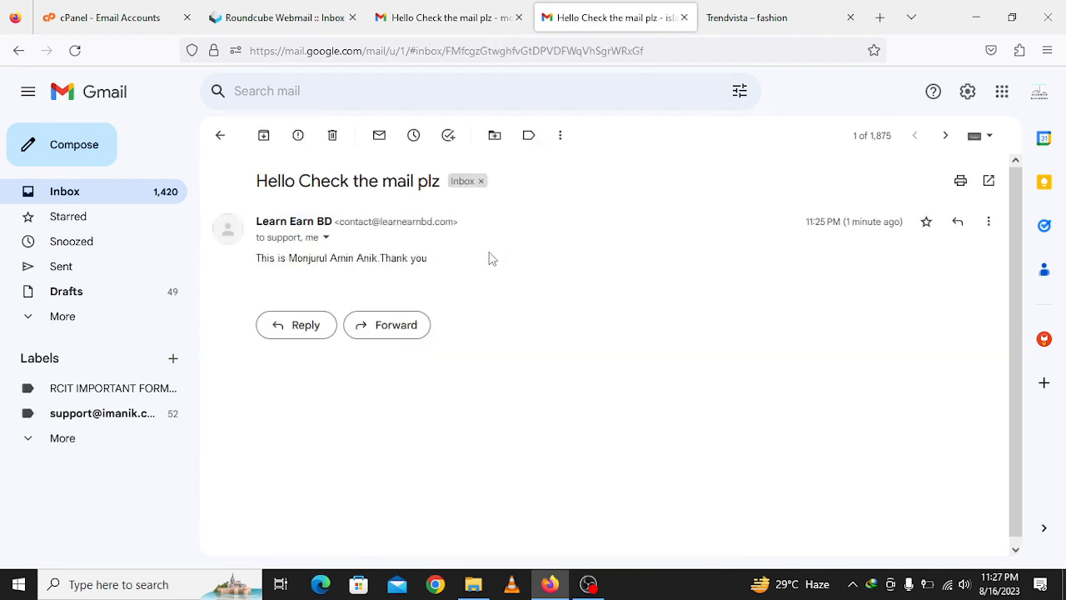
pyautogui.click(326, 238)
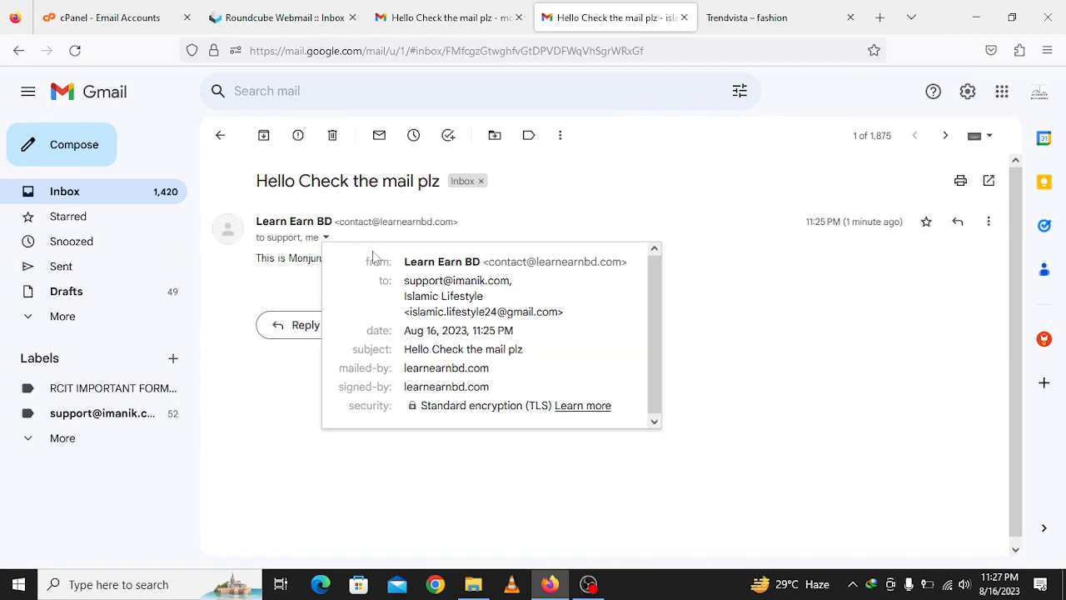
pyautogui.moveTo(406, 297); pyautogui.dragTo(585, 329)
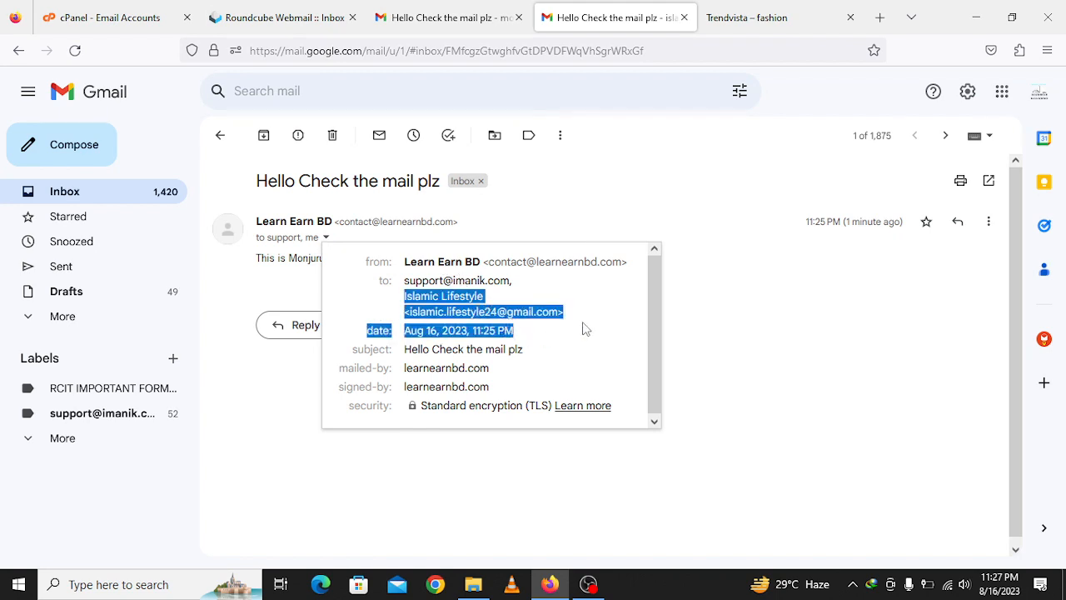
pyautogui.moveTo(408, 283); pyautogui.dragTo(498, 286)
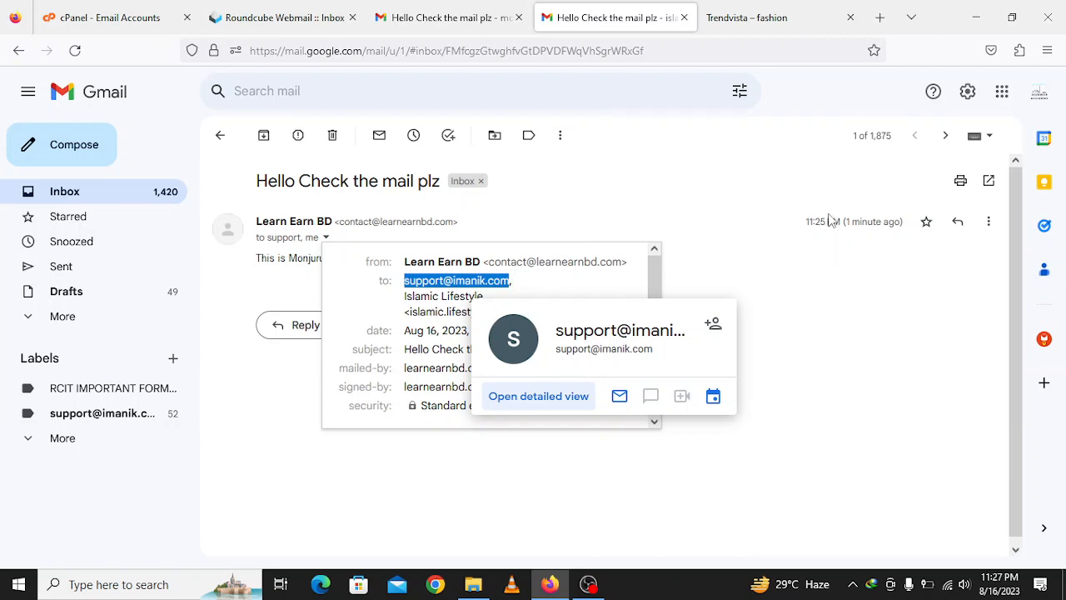
pyautogui.moveTo(490, 262); pyautogui.dragTo(621, 266)
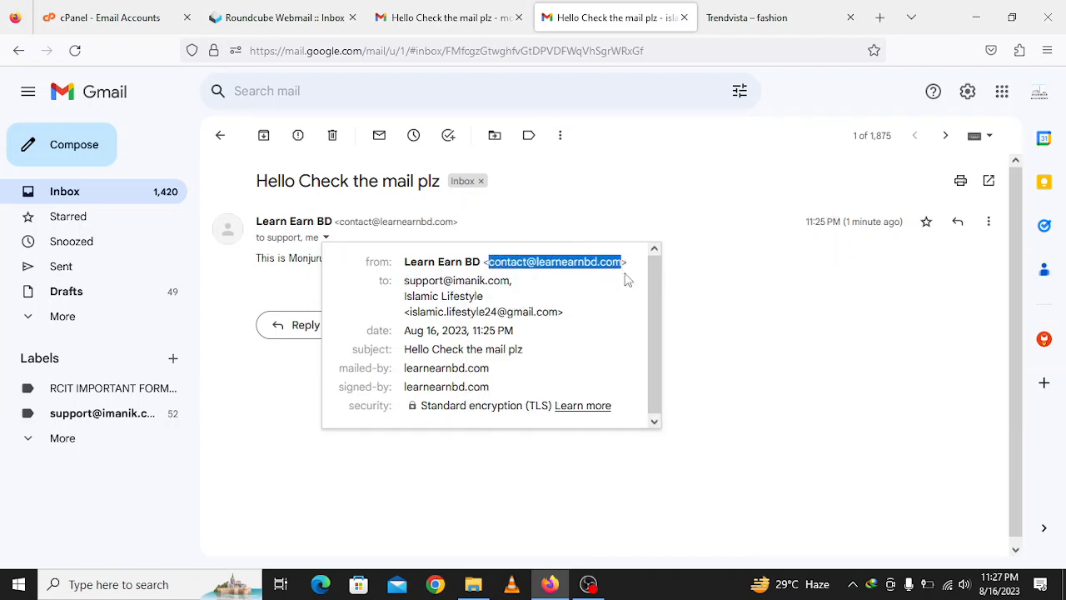
pyautogui.click(221, 137)
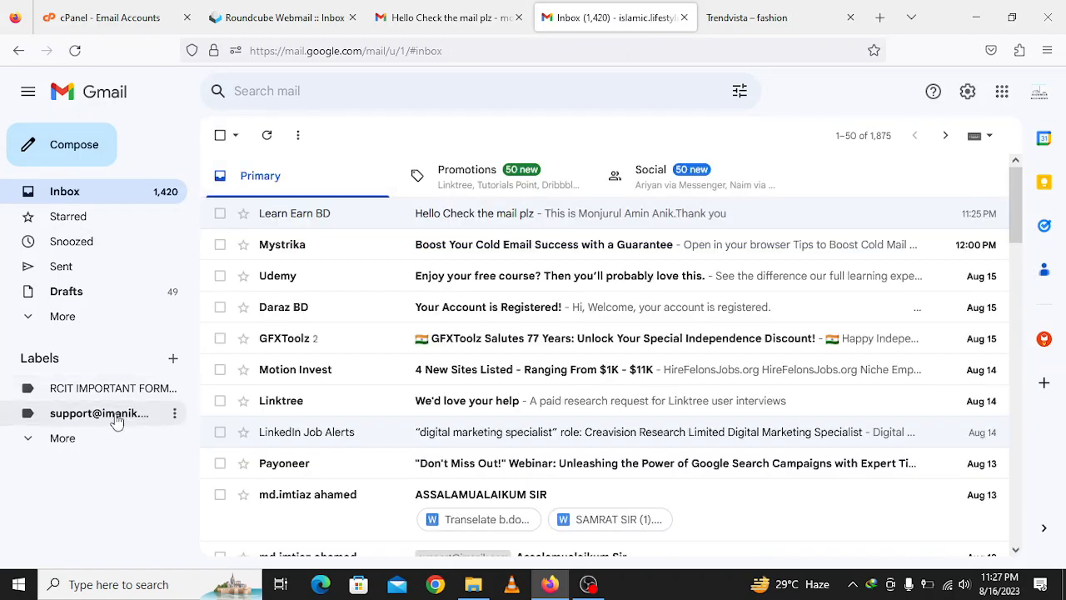
pyautogui.click(79, 414)
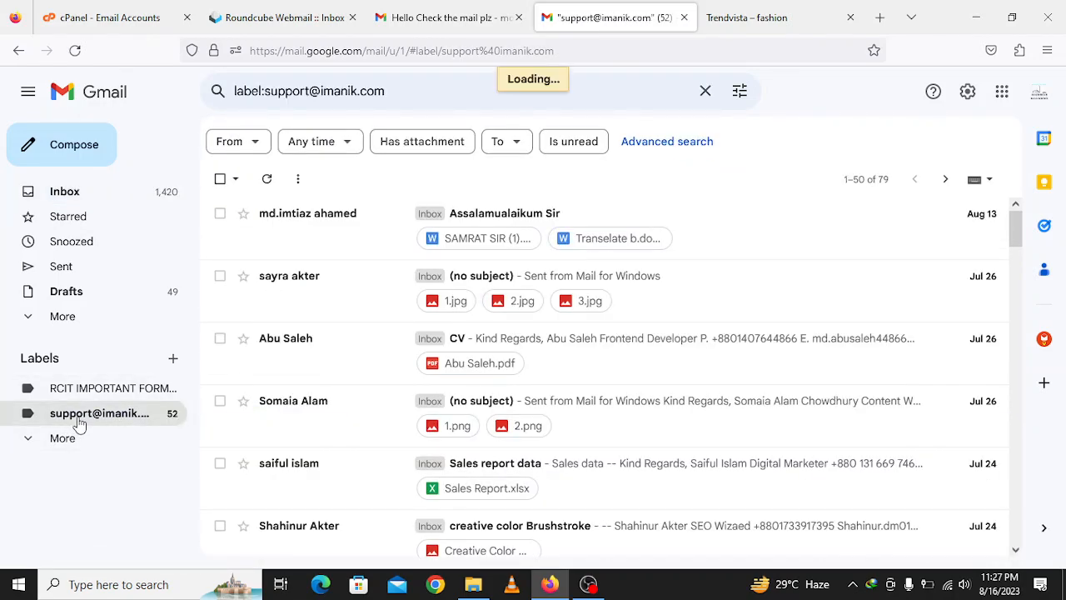
pyautogui.click(72, 447)
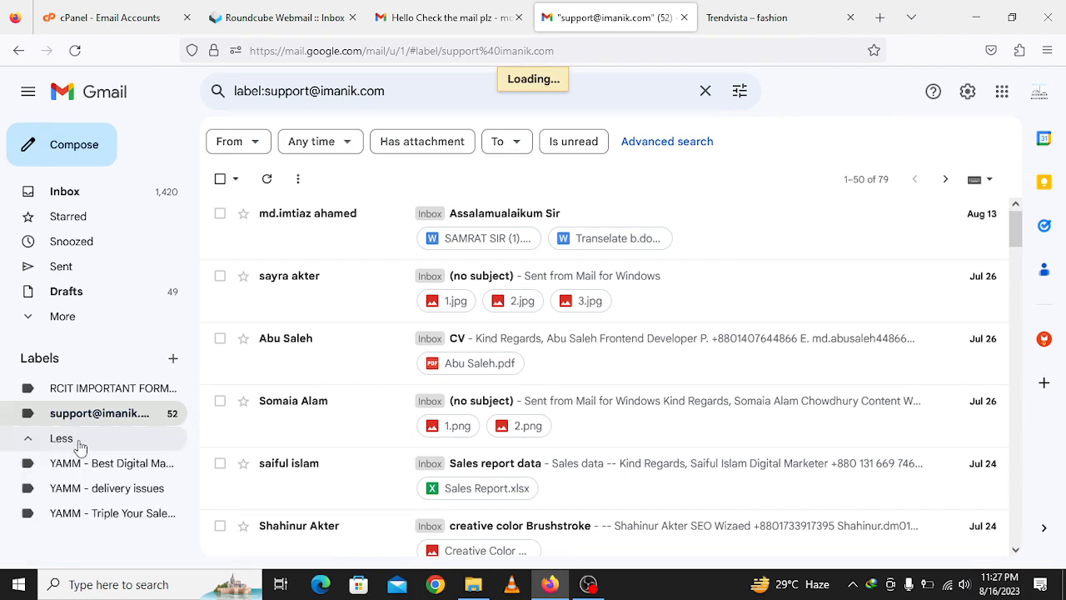
pyautogui.click(78, 444)
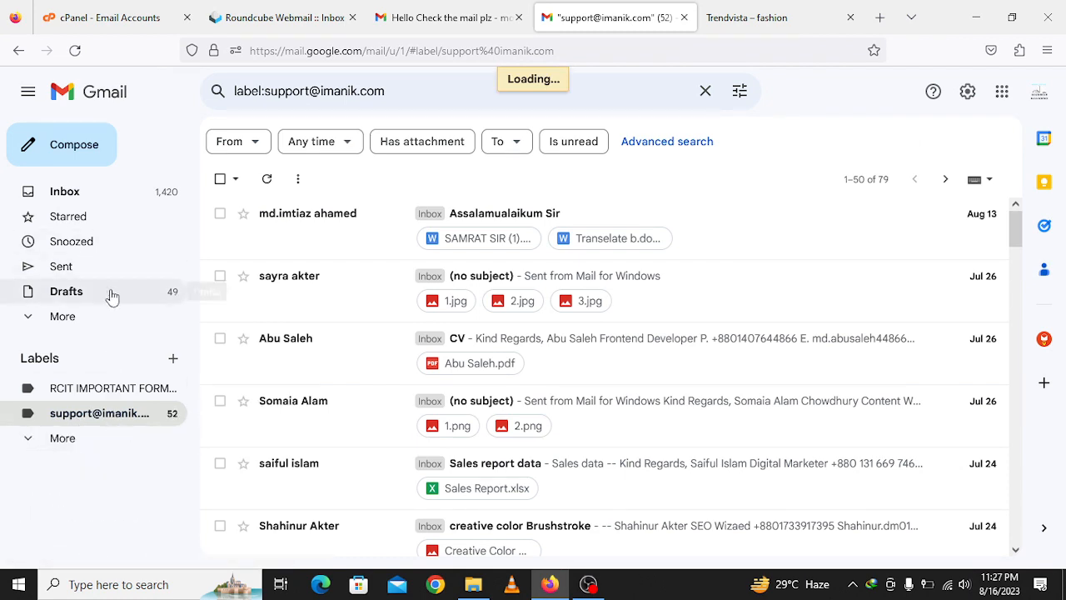
pyautogui.click(89, 321)
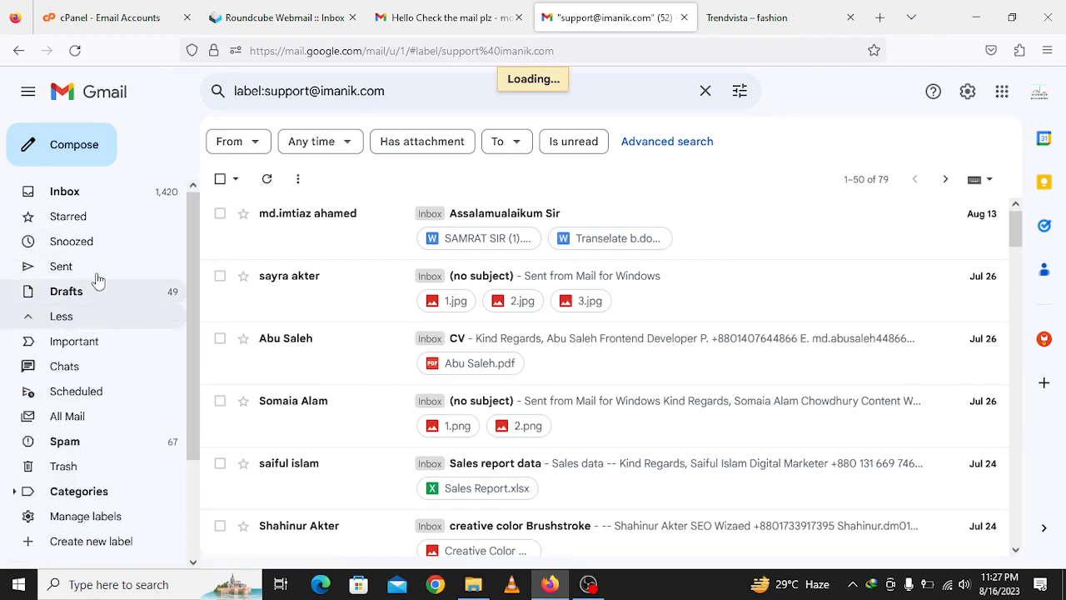
pyautogui.click(84, 440)
pyautogui.click(62, 195)
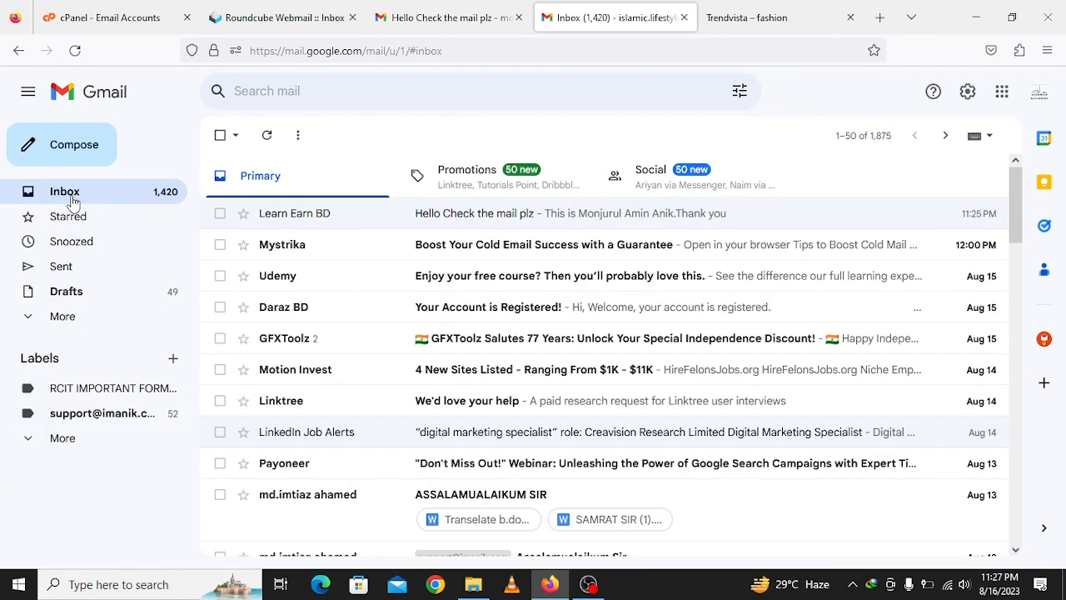